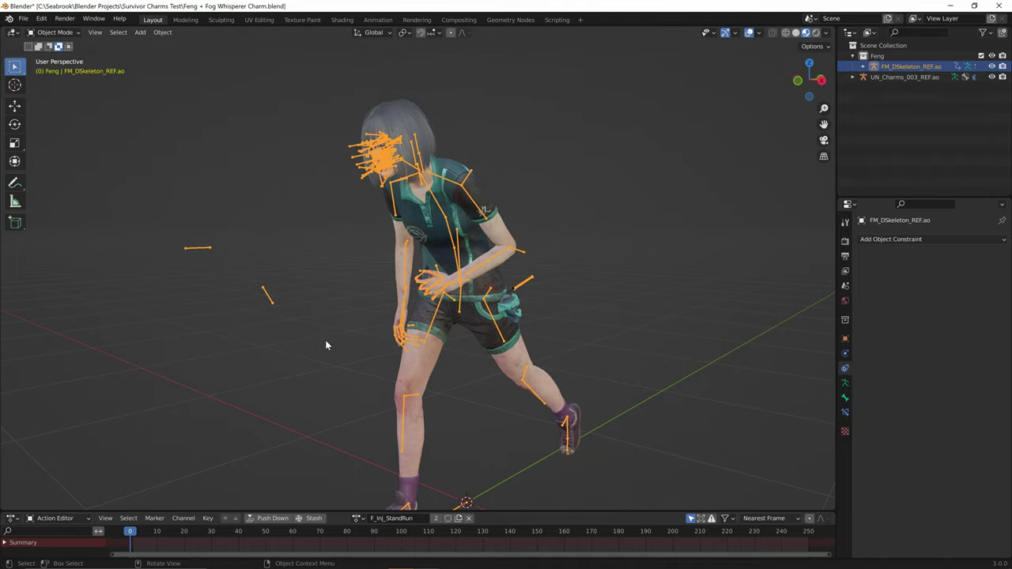
# Step: Play back the F_Inj_StandRun action on FM_DSkeleton_REF.ao and examine the hip charm's motion up close
pyautogui.press('space')
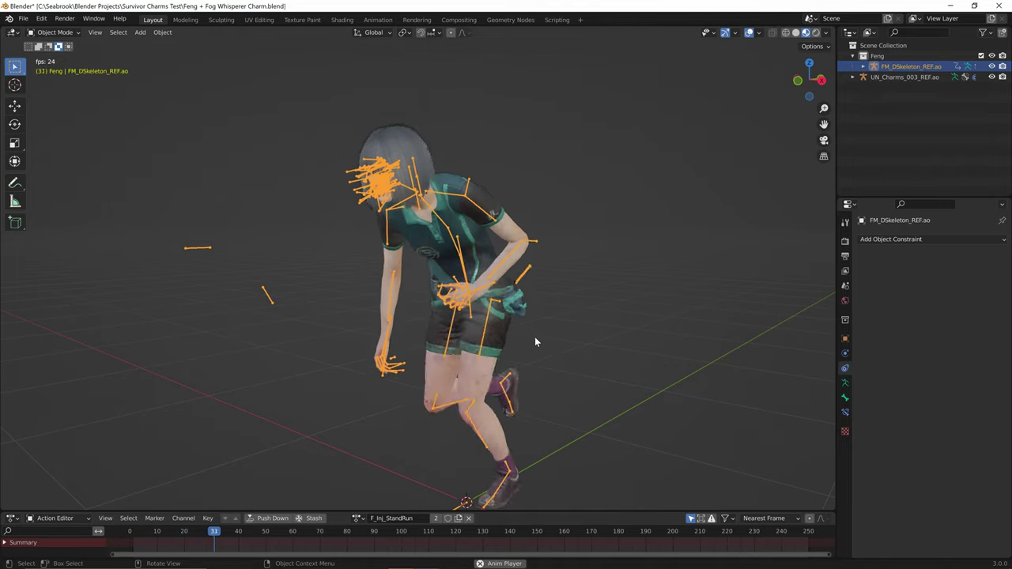
pyautogui.moveTo(535, 339); pyautogui.dragTo(469, 332, button='middle')
pyautogui.scroll(3, 551, 354)
pyautogui.moveTo(589, 350); pyautogui.dragTo(606, 366, button='middle')
pyautogui.press('space')
# Step: Switch the skeleton's action to F_StandRun and play it back to examine the charm's motion
pyautogui.click(355, 518)
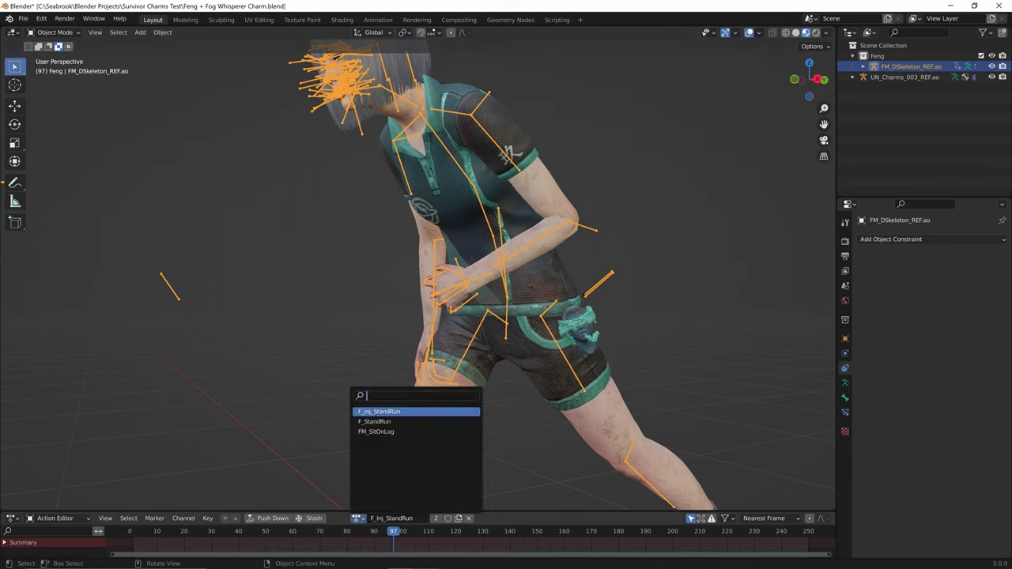
pyautogui.click(387, 422)
pyautogui.press('space')
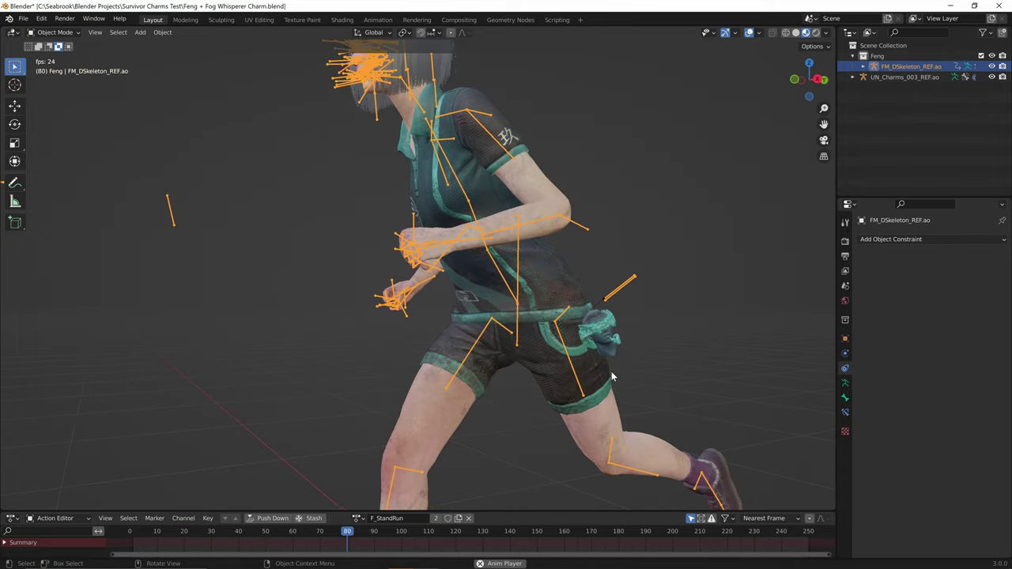
pyautogui.press('space')
# Step: Assign the FM_SitOnLog action to the skeleton, play it back while viewing the seated pose, and select the charm mesh
pyautogui.click(358, 518)
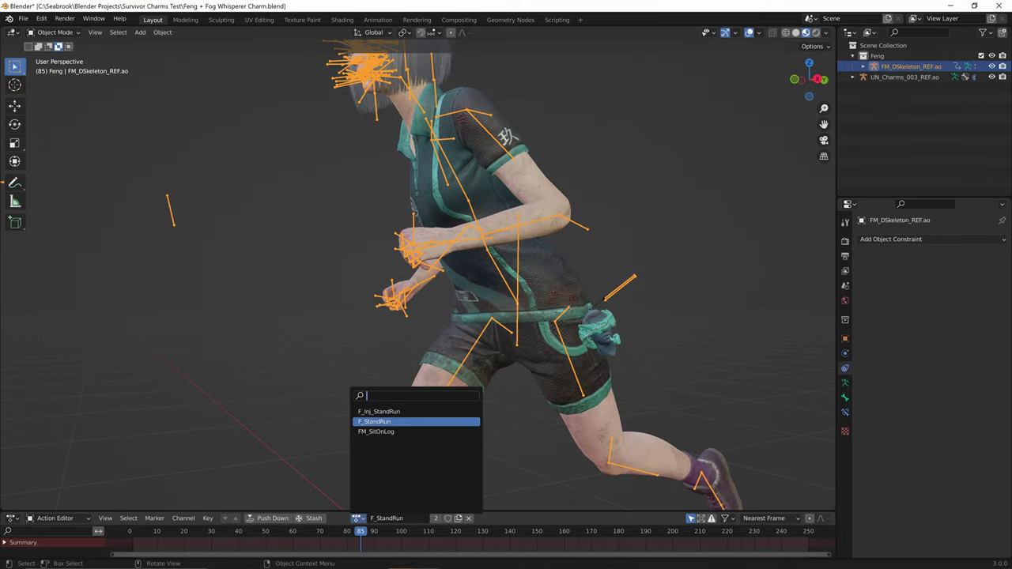
pyautogui.click(390, 433)
pyautogui.keyDown('shift'); pyautogui.moveTo(395, 434); pyautogui.dragTo(445, 196, button='middle'); pyautogui.keyUp('shift')
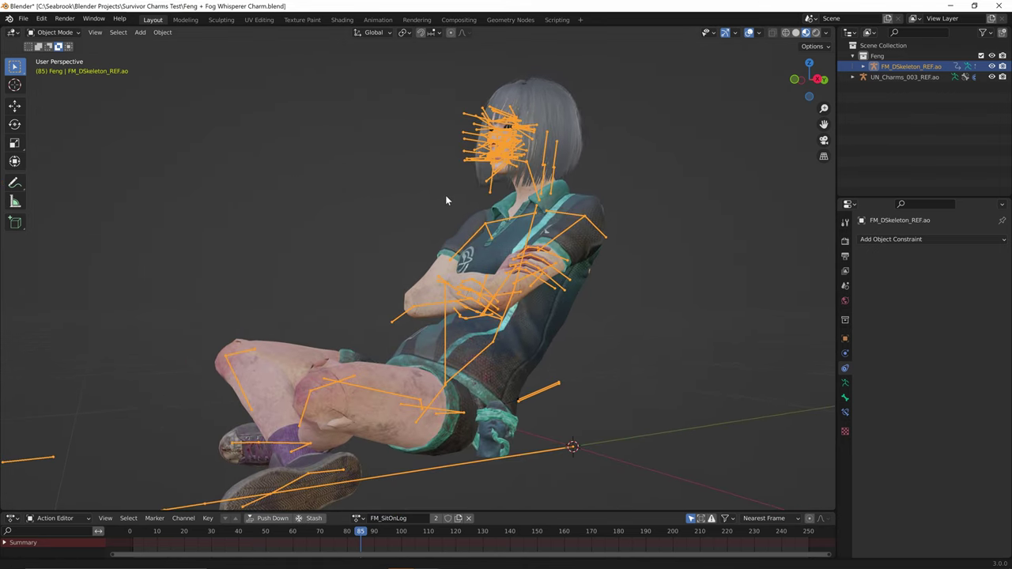
pyautogui.moveTo(426, 293); pyautogui.dragTo(461, 293, button='middle')
pyautogui.hotkey('shift', 'Left')
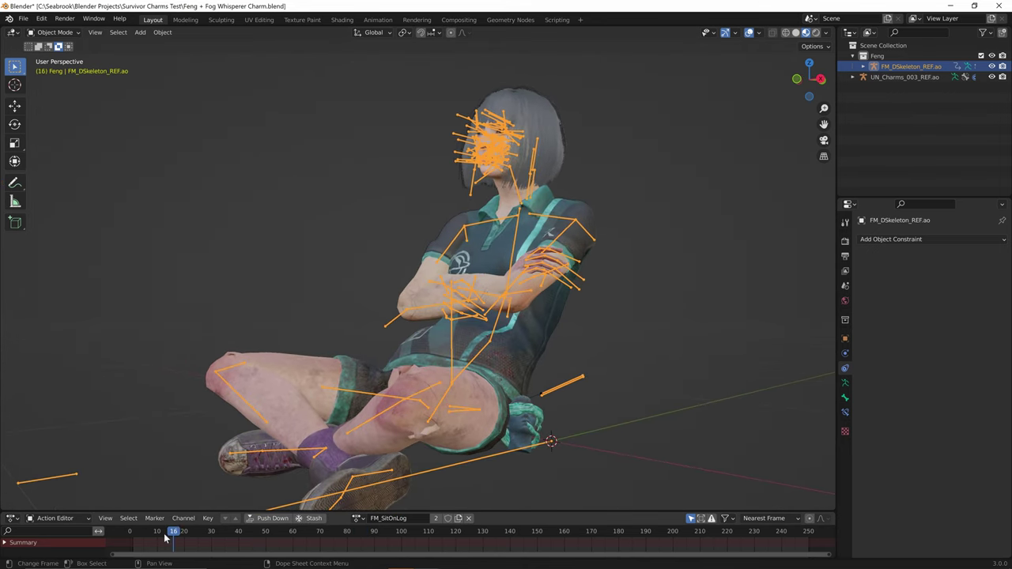
pyautogui.press('space')
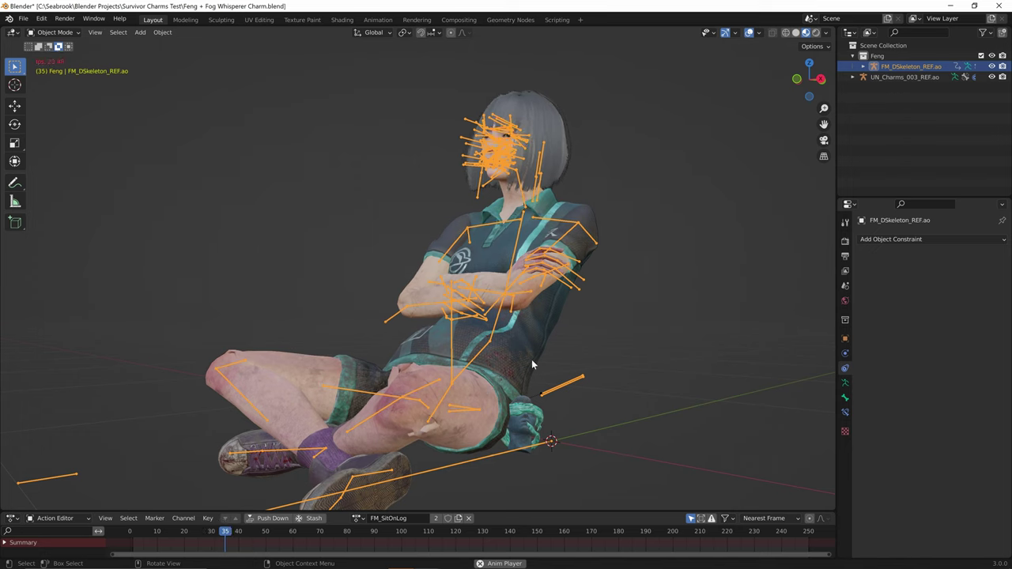
pyautogui.moveTo(605, 345); pyautogui.dragTo(499, 337, button='middle')
pyautogui.press('space')
pyautogui.click(479, 423)
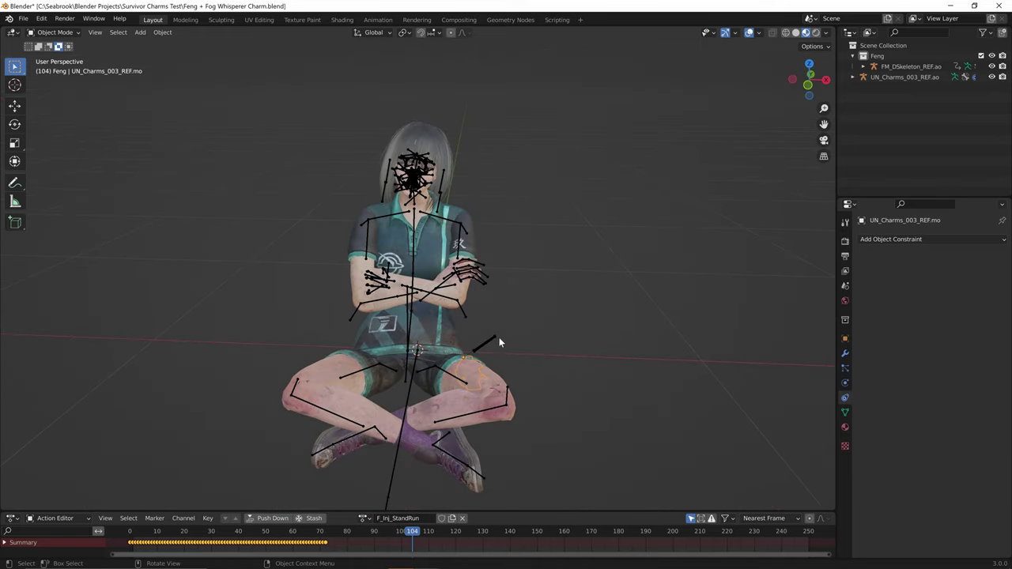
# Step: Launch umodel_64 to bring up the UE Viewer startup options
pyautogui.press('super')
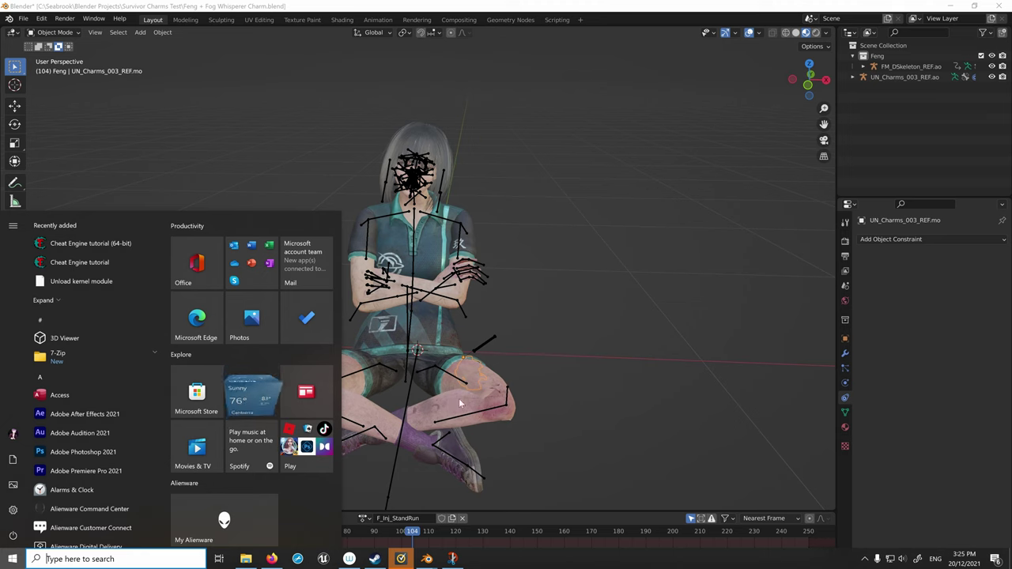
pyautogui.click(405, 559)
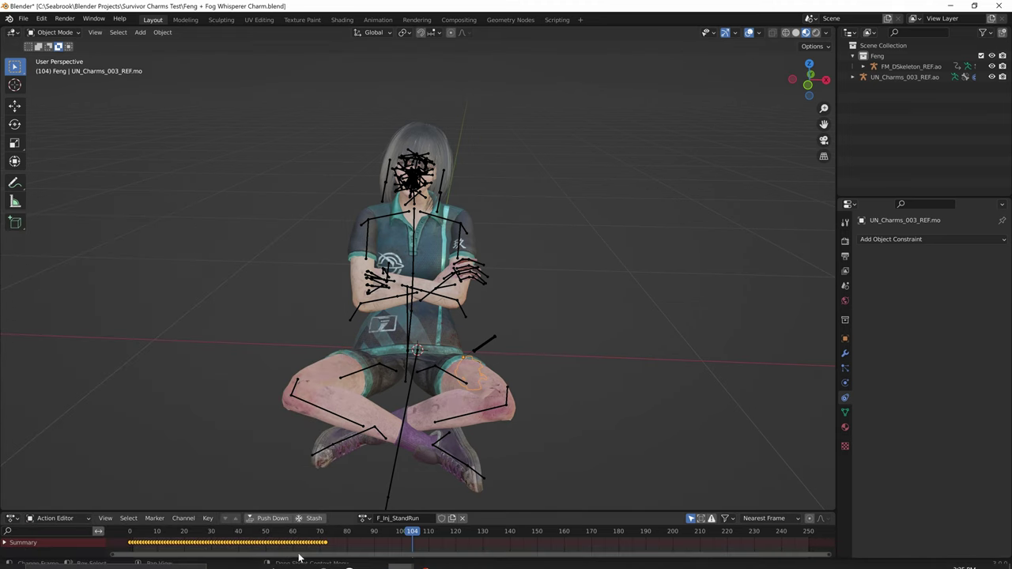
pyautogui.moveTo(279, 563)
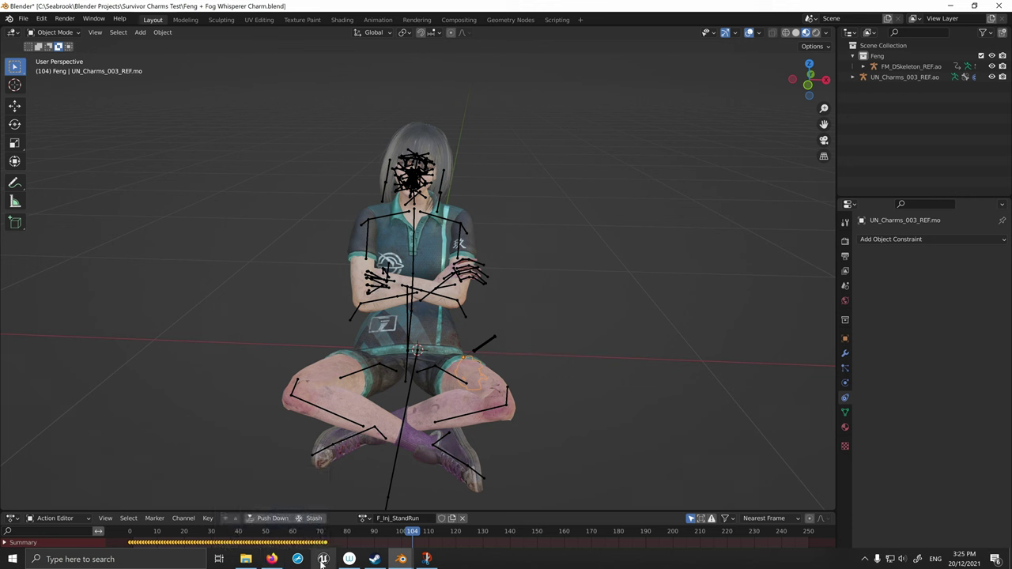
pyautogui.click(271, 559)
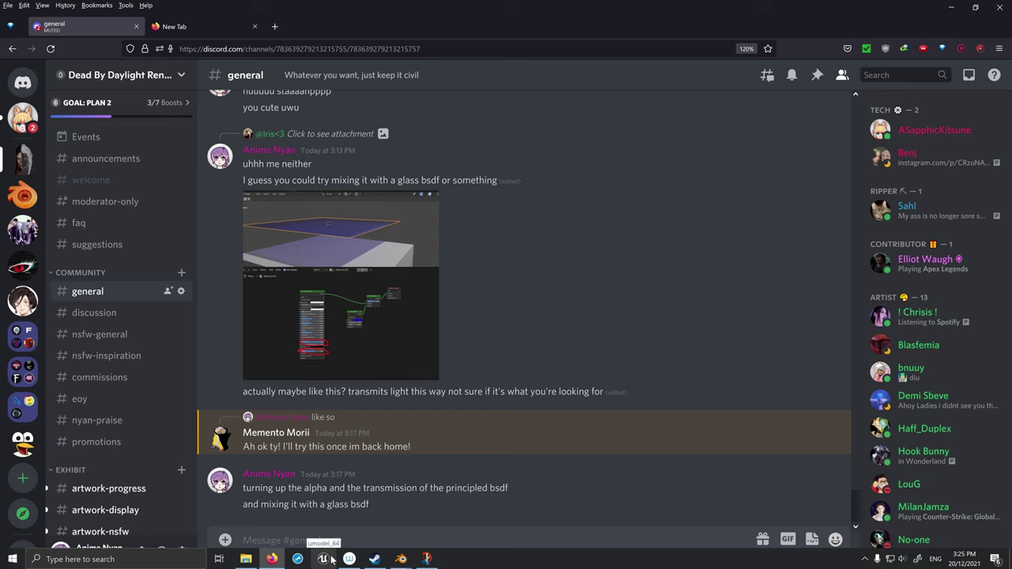
pyautogui.click(333, 559)
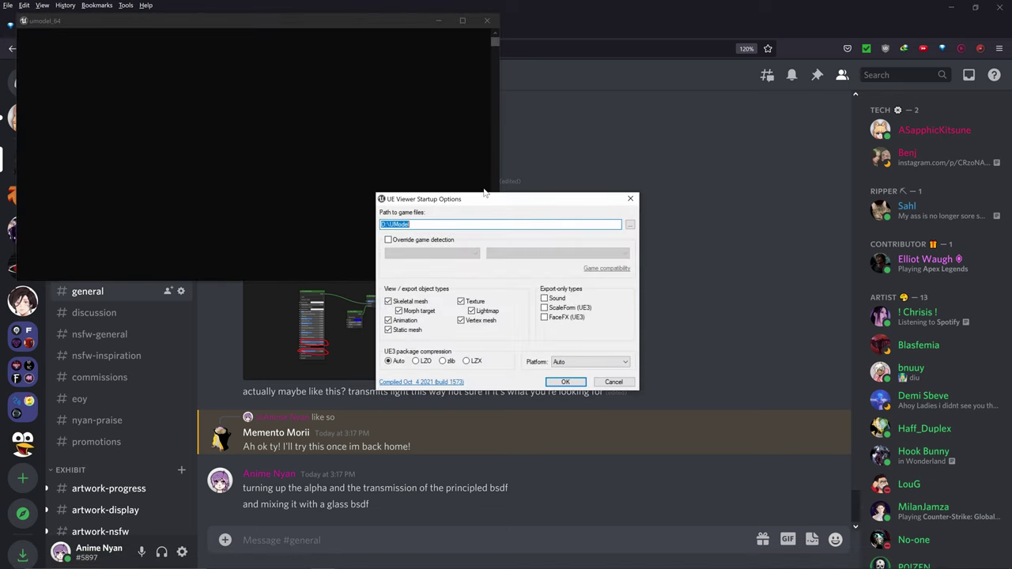
# Step: Close the second, unsaved Blender window and leave the project window open
pyautogui.press('super')
pyautogui.moveTo(400, 558)
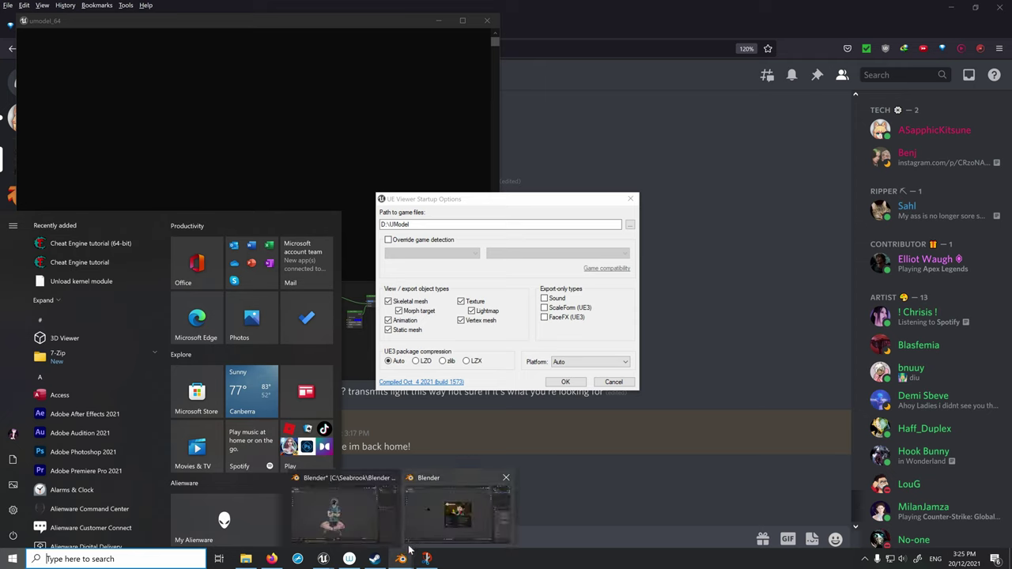
pyautogui.click(506, 477)
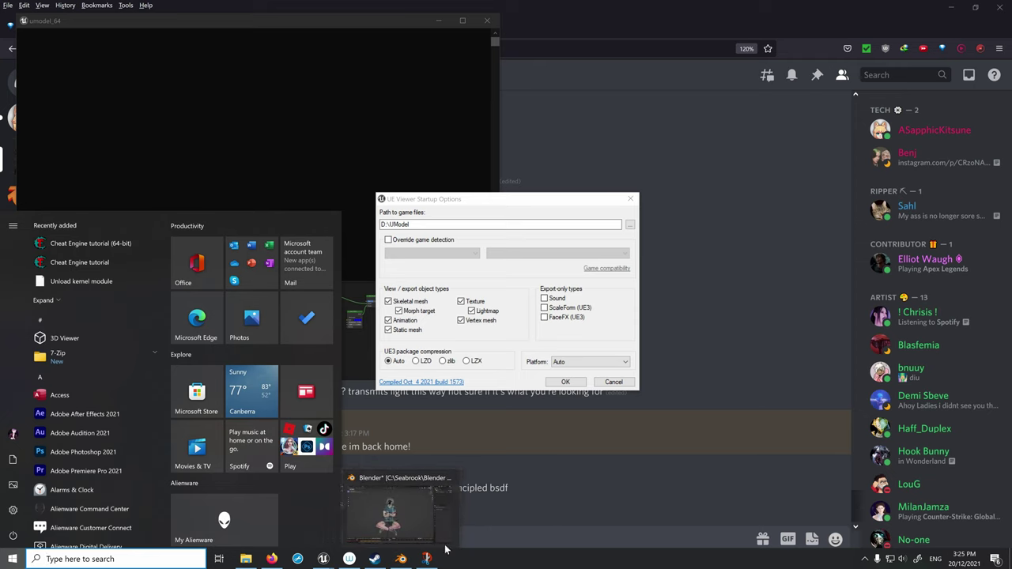
pyautogui.click(450, 232)
# Step: Switch to Steam and open the local files folder of Dead by Daylight from the game library
pyautogui.press('super')
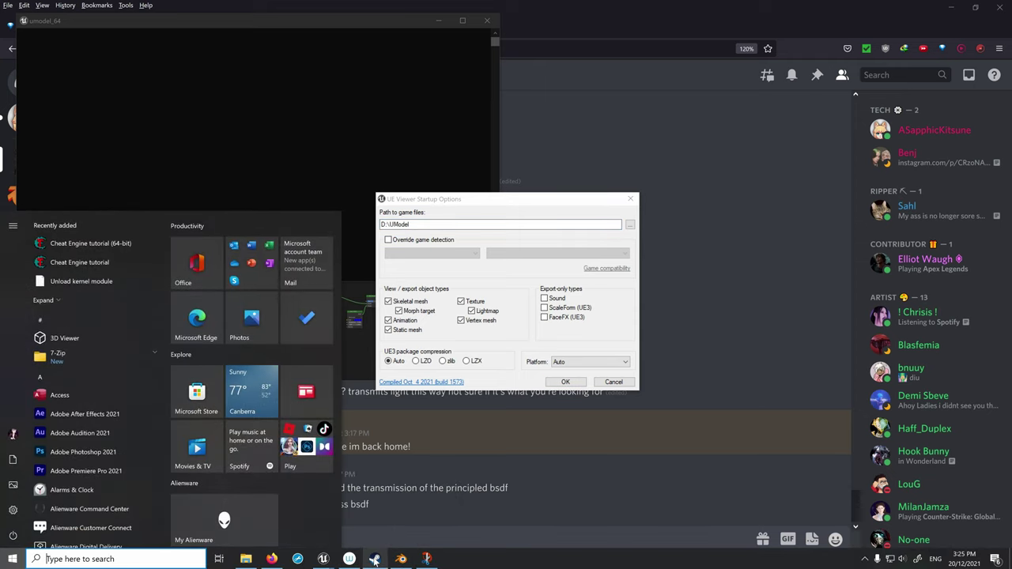
pyautogui.click(375, 558)
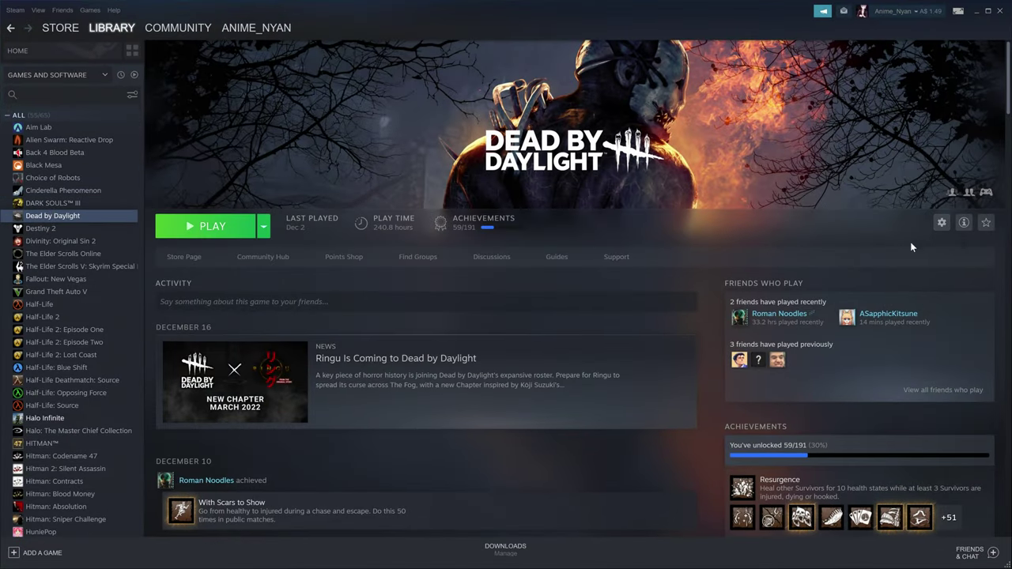
pyautogui.click(941, 226)
pyautogui.click(47, 211)
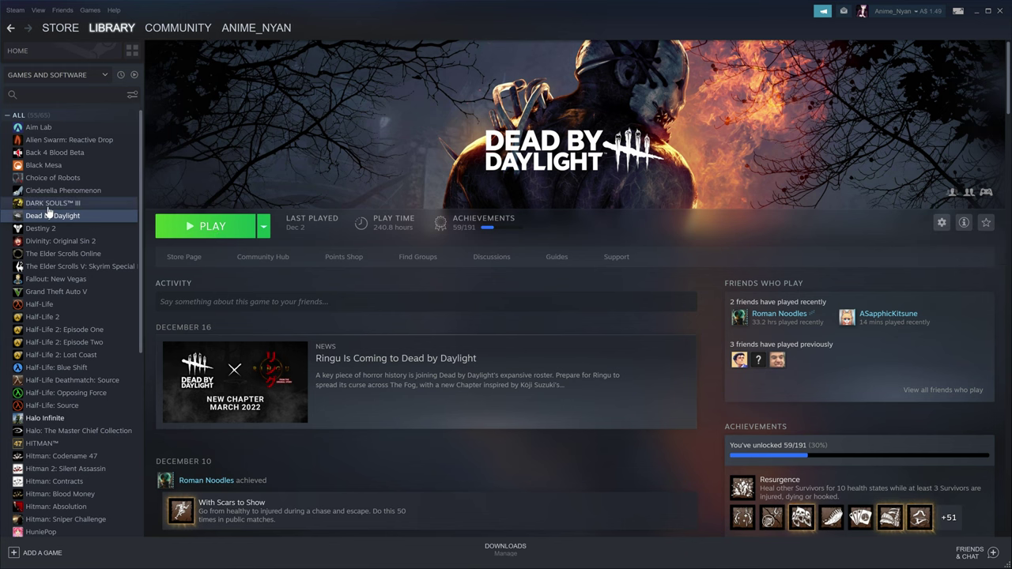
pyautogui.click(106, 30)
pyautogui.click(36, 215)
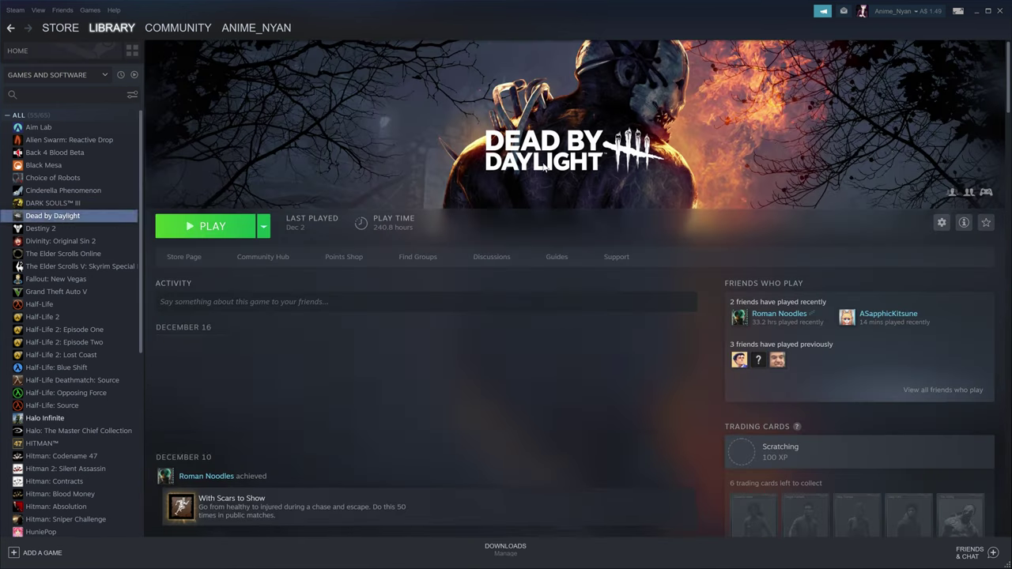
pyautogui.click(940, 223)
pyautogui.moveTo(953, 268)
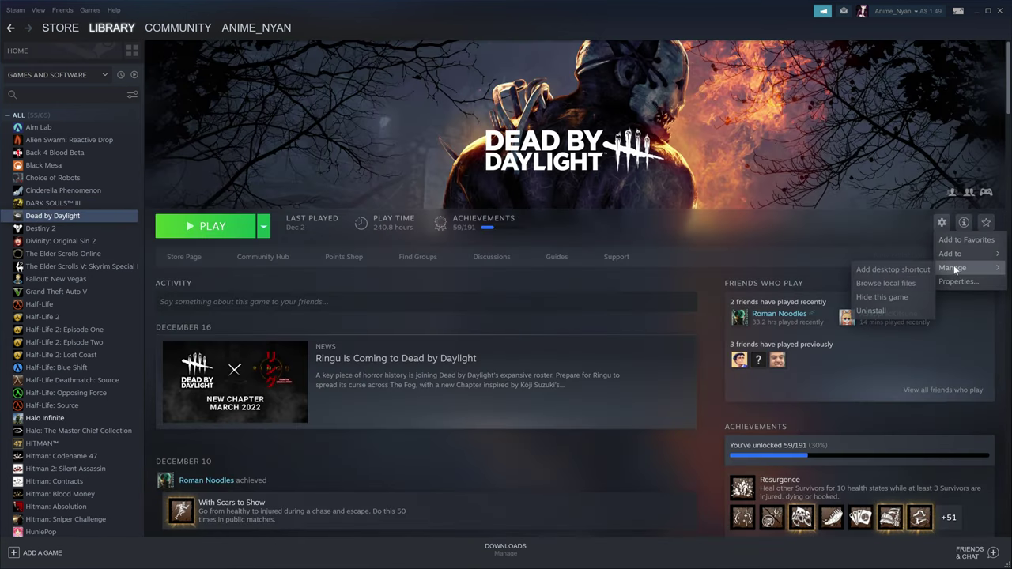
pyautogui.click(909, 283)
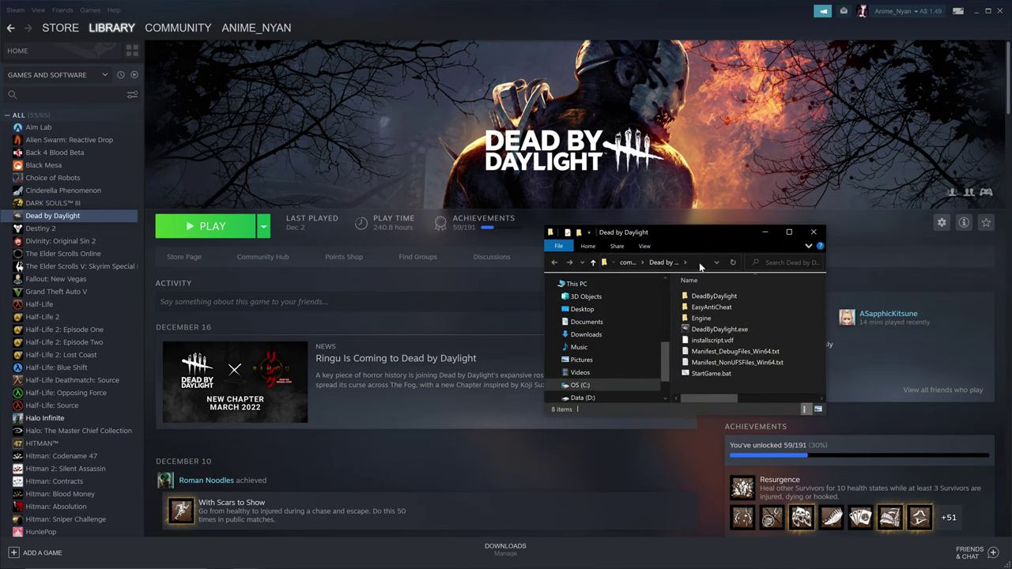
# Step: Copy the game folder's full path and enter C:\Program Files (x86)\Steam\steamapps\common\Dead by Daylight as UE Viewer's path to game files
pyautogui.moveTo(667, 232); pyautogui.dragTo(543, 2)
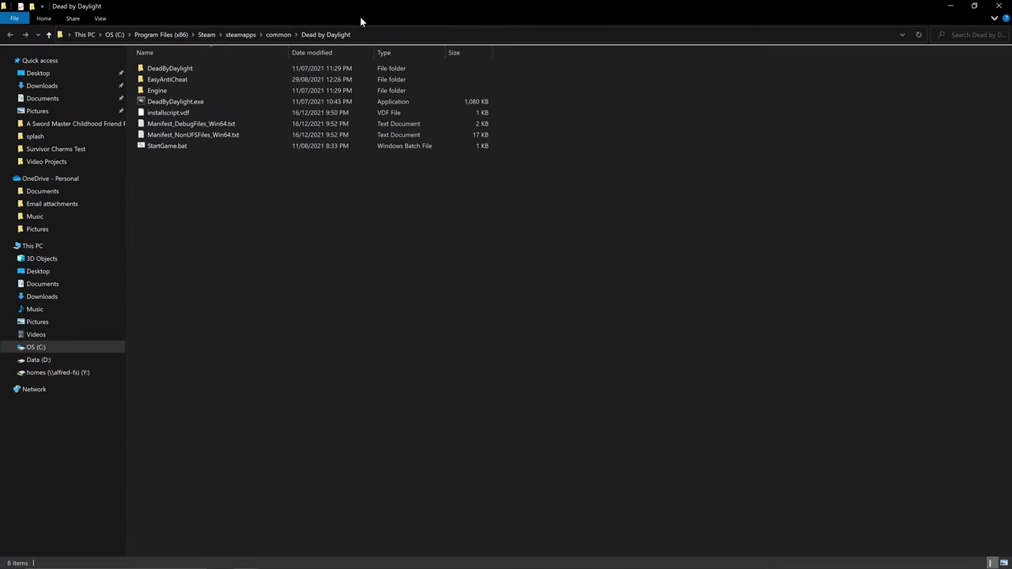
pyautogui.click(444, 31)
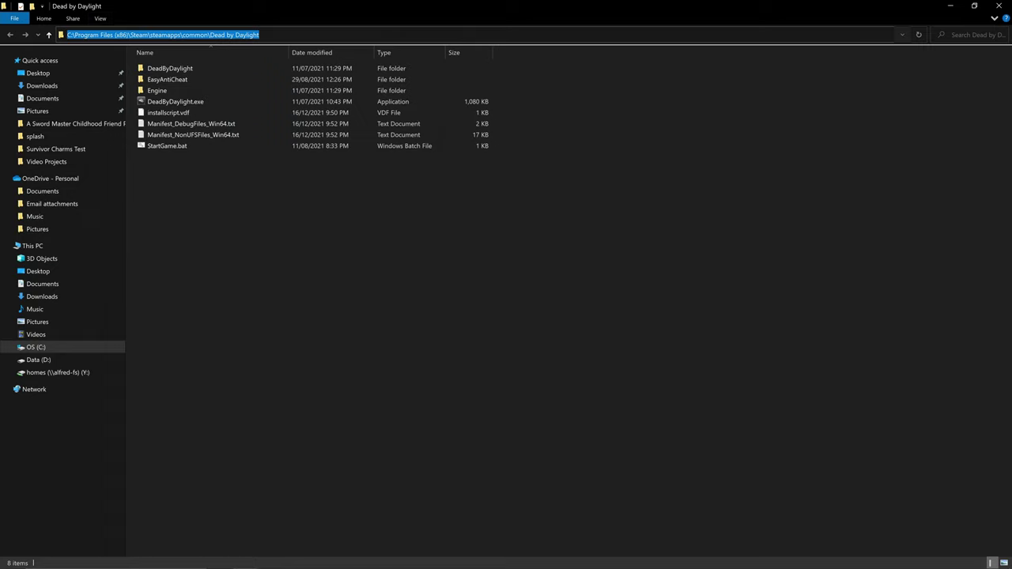
pyautogui.moveTo(482, 563)
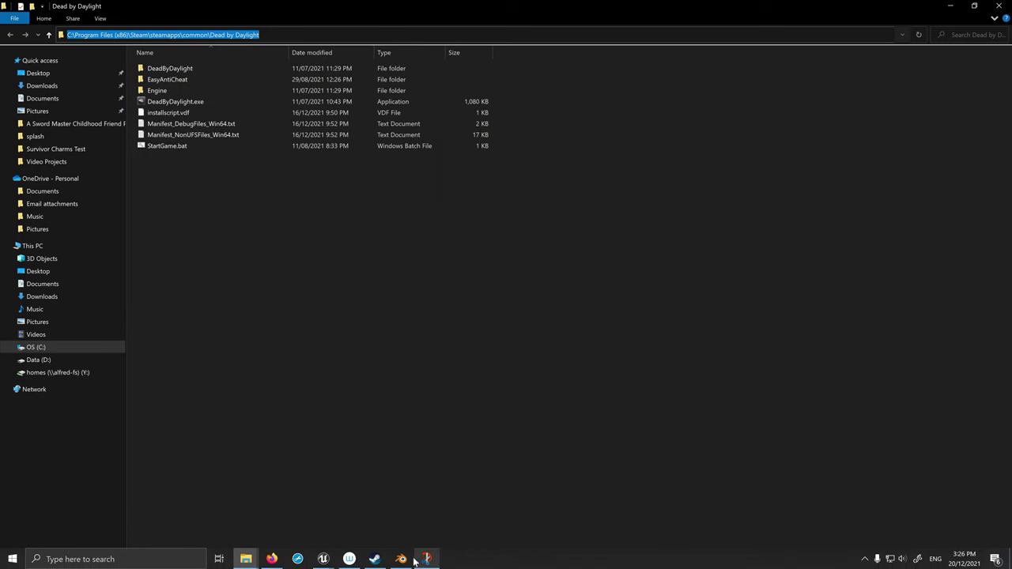
pyautogui.moveTo(325, 560)
pyautogui.click(382, 498)
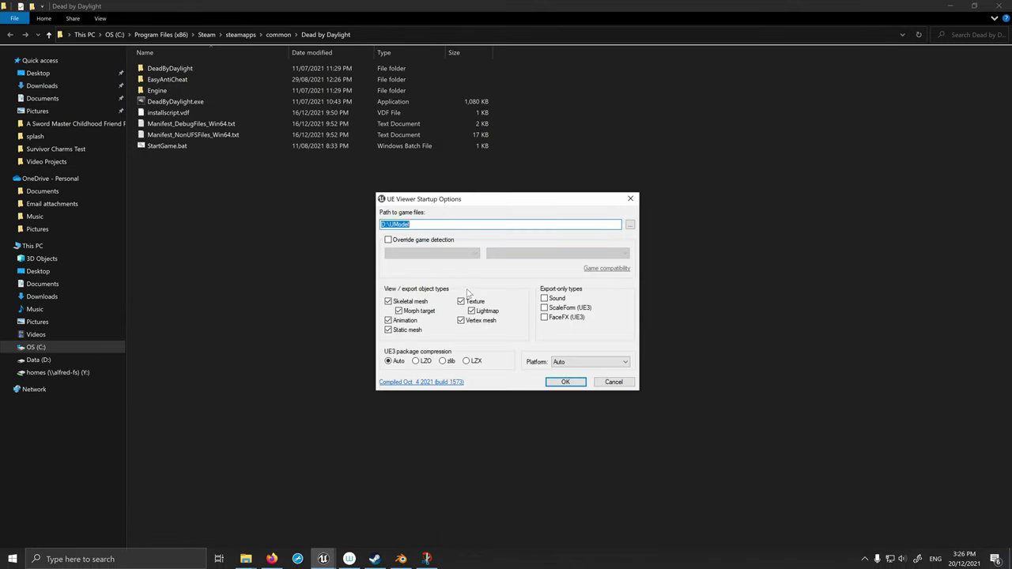
# Step: Override the game detection with Unreal engine 4, version Unreal engine 4.25, and accept the startup options
pyautogui.click(393, 241)
pyautogui.click(432, 253)
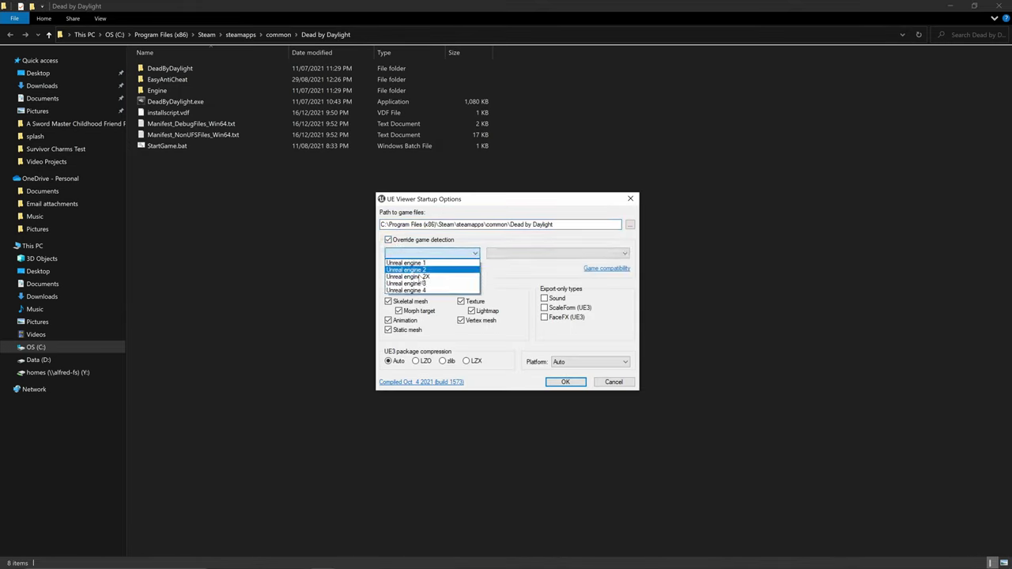
pyautogui.click(431, 290)
pyautogui.click(566, 255)
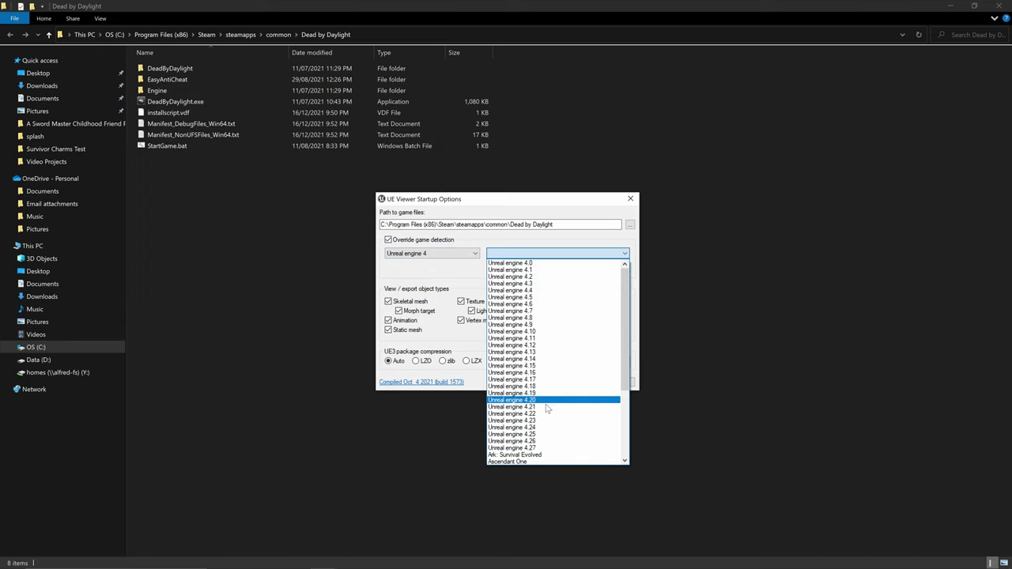
pyautogui.click(566, 432)
pyautogui.click(565, 382)
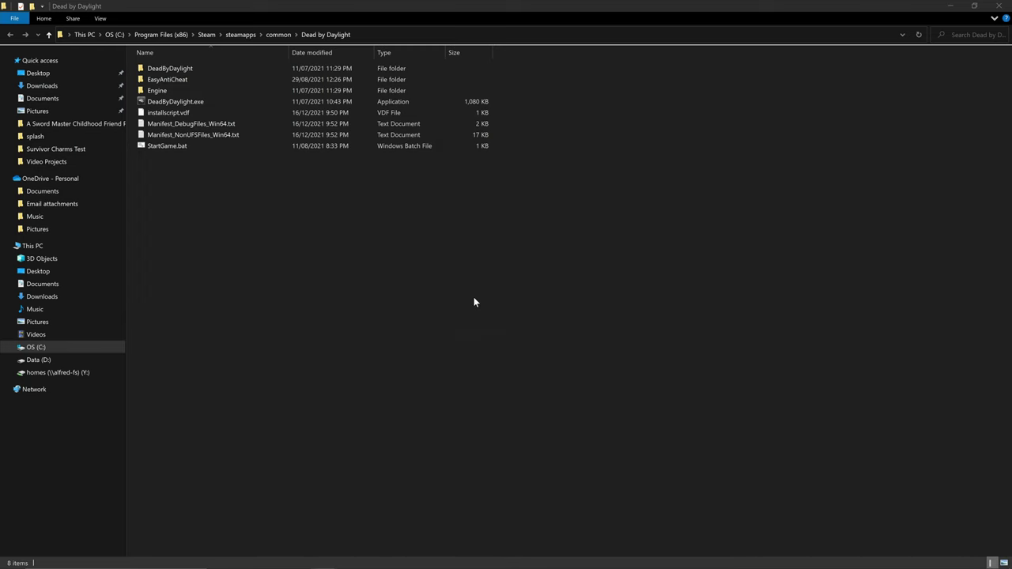
# Step: Expand the Characters folder under Game and examine its Campers and Slashers folders in the package tree
pyautogui.scroll(-4, 378, 275)
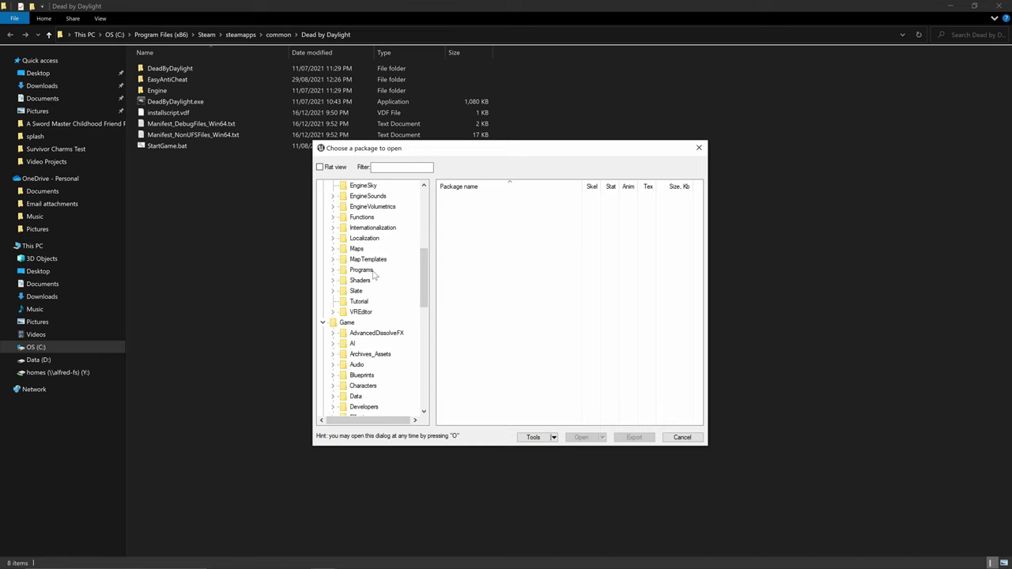
pyautogui.scroll(-1, 348, 378)
pyautogui.click(333, 354)
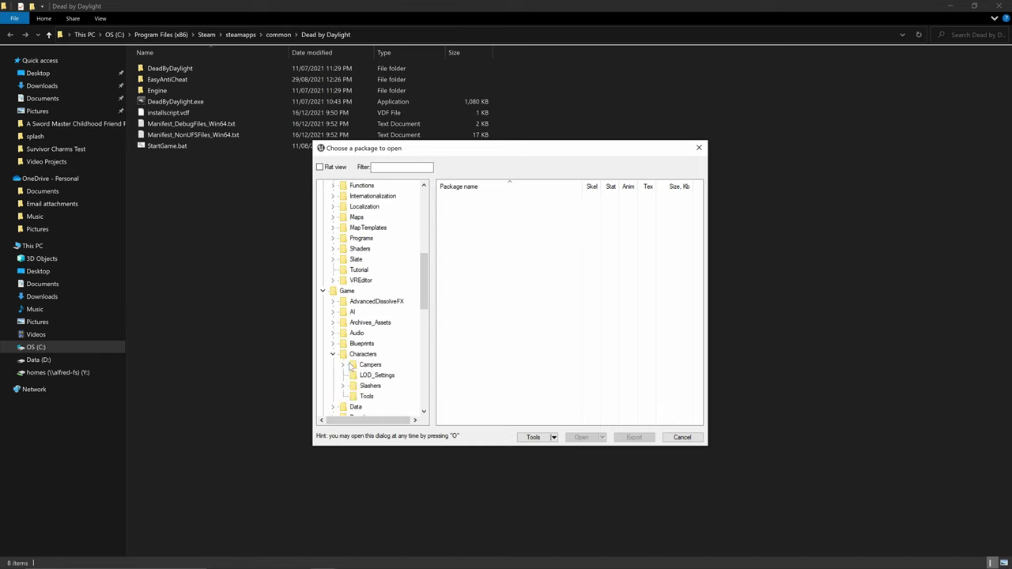
pyautogui.click(368, 366)
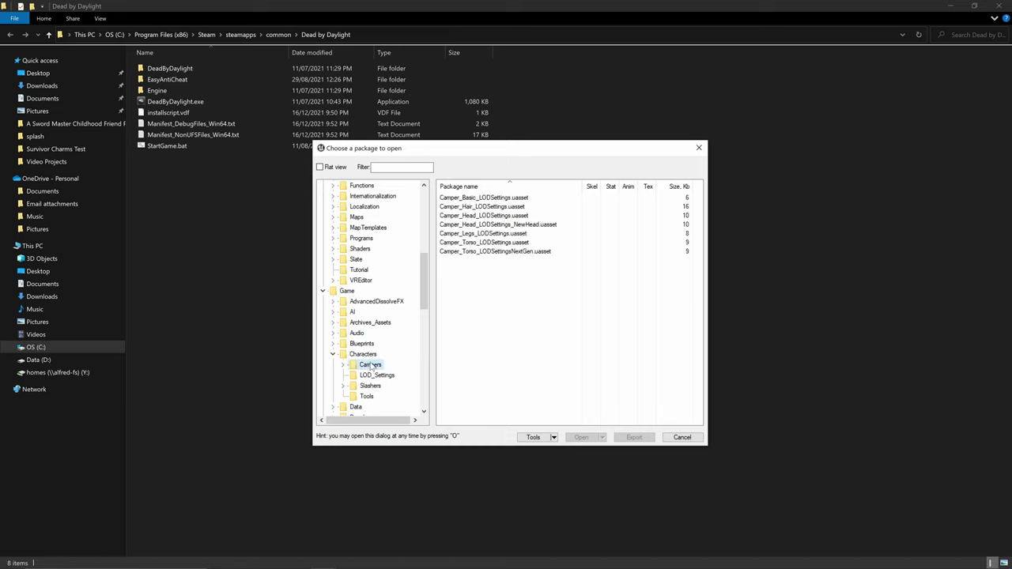
pyautogui.click(369, 387)
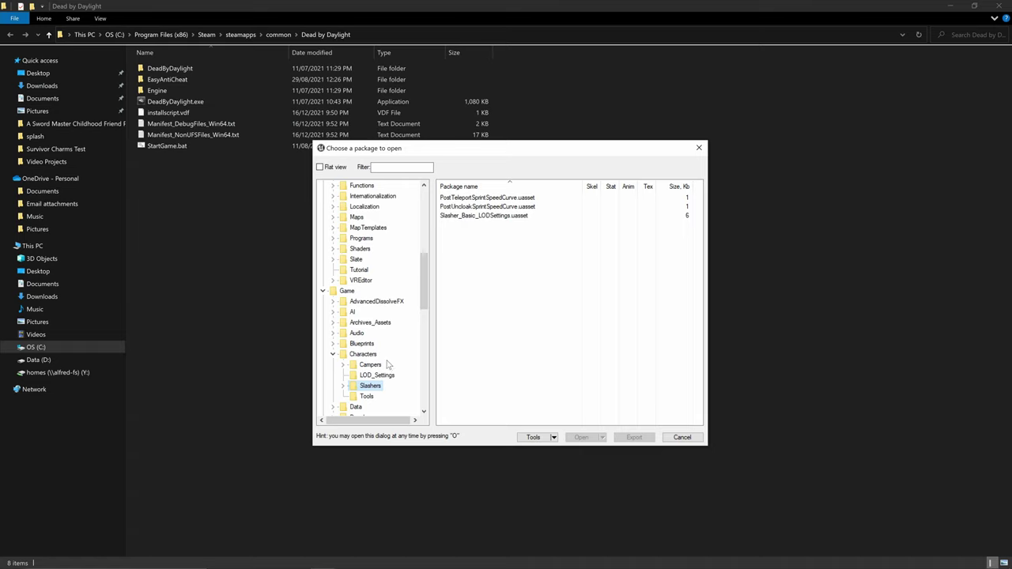
pyautogui.scroll(-2, 380, 356)
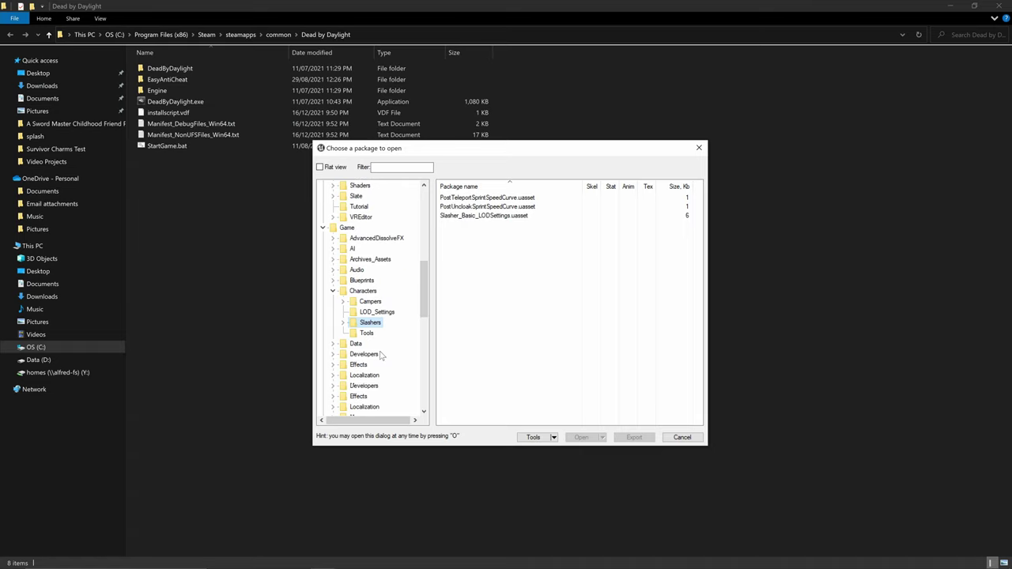
pyautogui.scroll(-2, 380, 355)
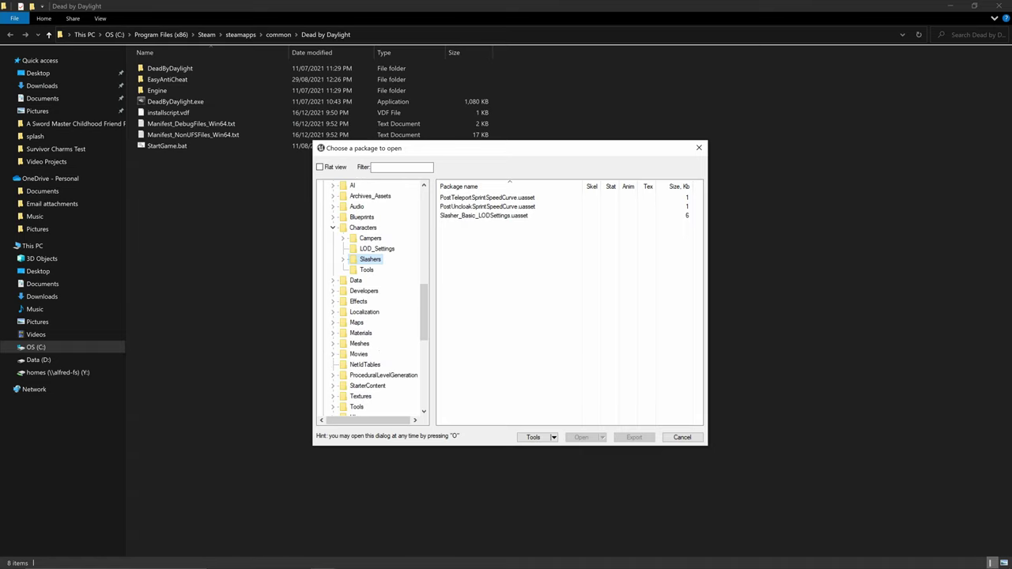
# Step: Switch to the Discord server in Firefox and find the charm meshes' game path in the faq channel
pyautogui.click(271, 559)
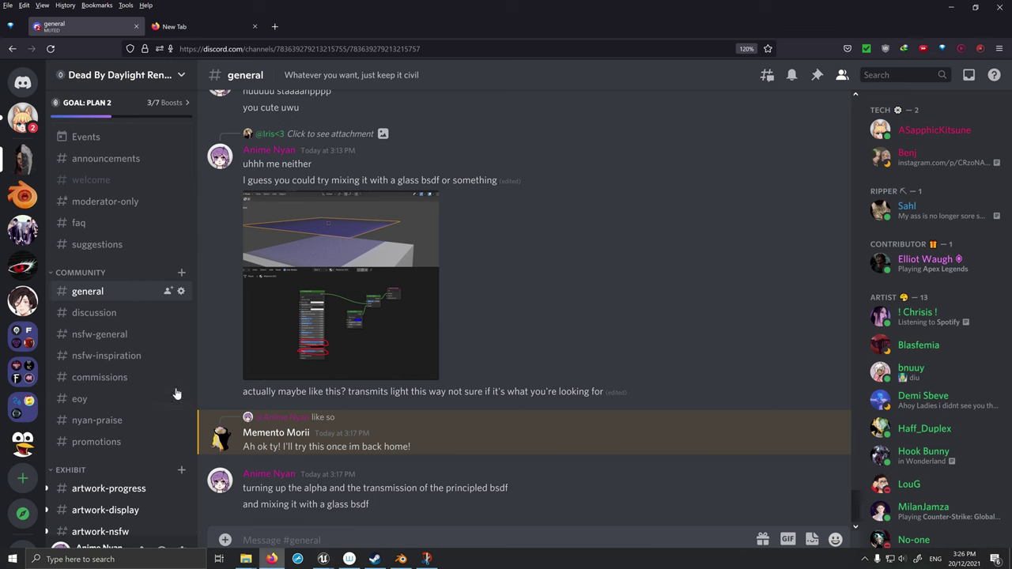
pyautogui.click(108, 222)
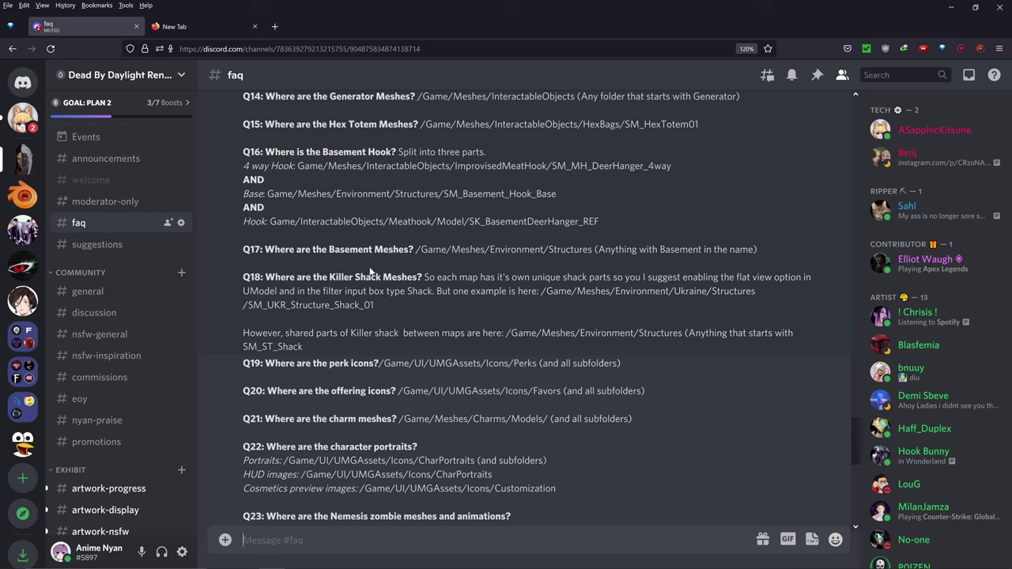
pyautogui.scroll(6, 370, 271)
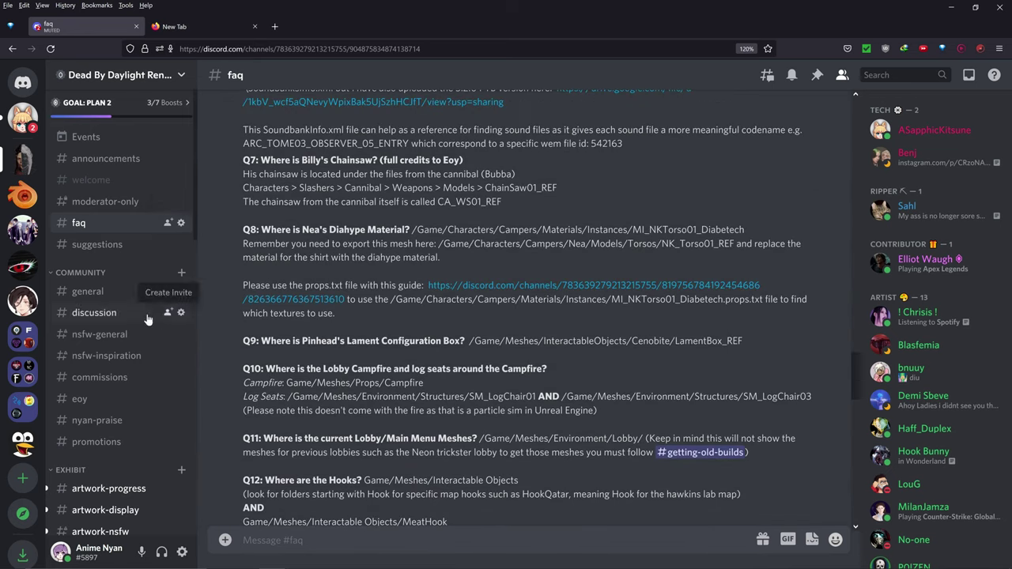
pyautogui.scroll(3, 571, 362)
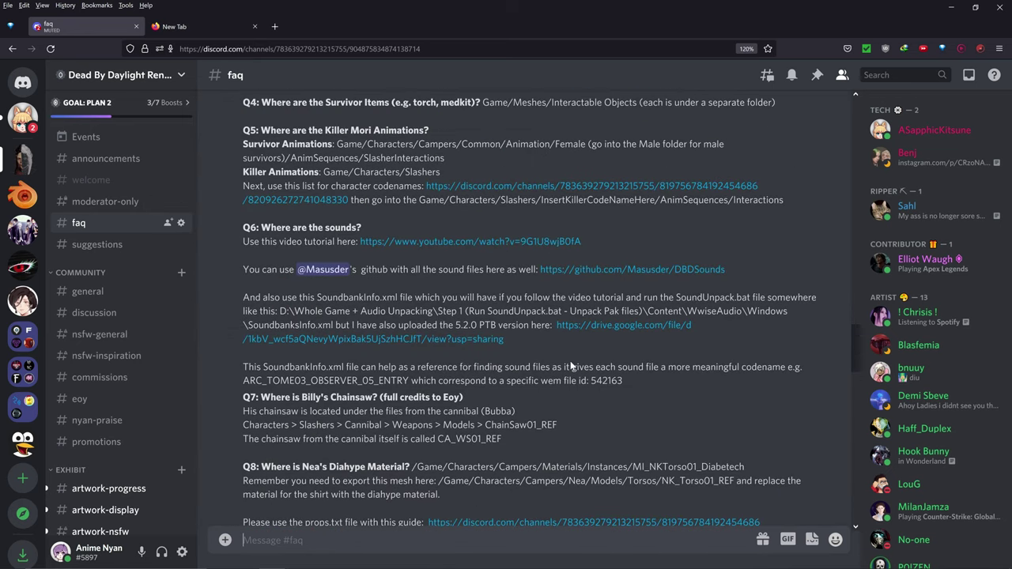
pyautogui.scroll(2, 571, 362)
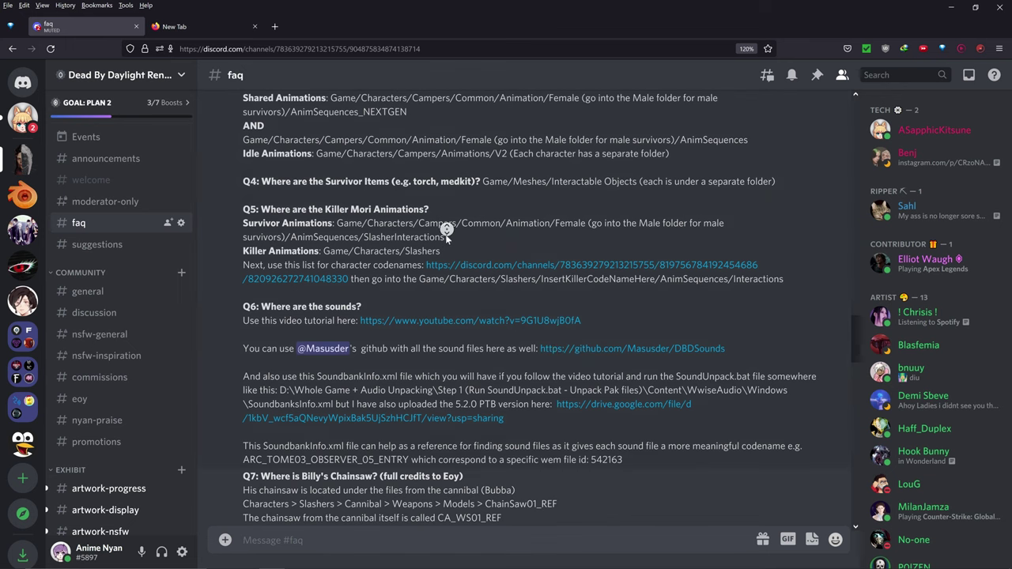
pyautogui.scroll(-10, 345, 269)
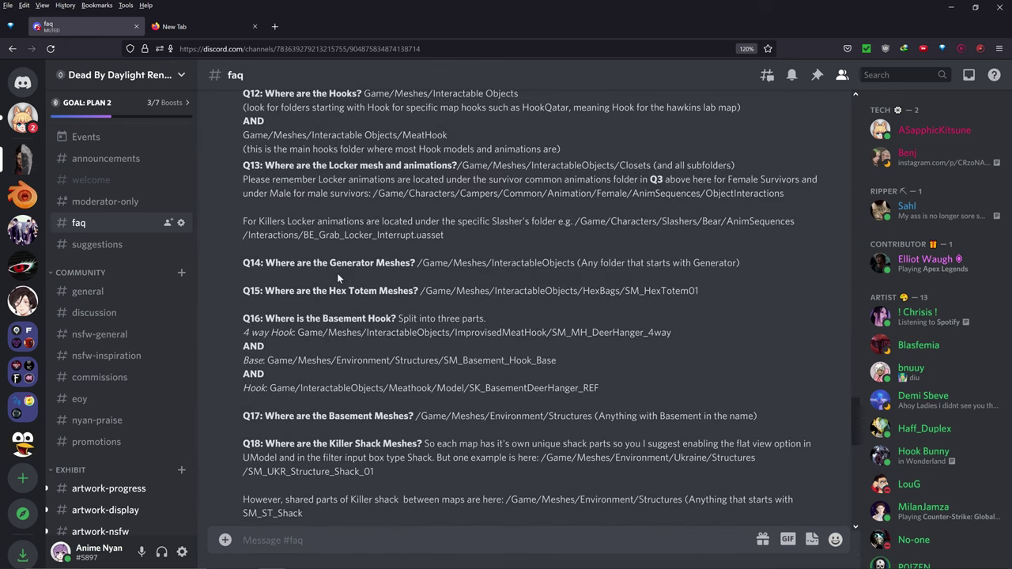
pyautogui.scroll(-3, 345, 309)
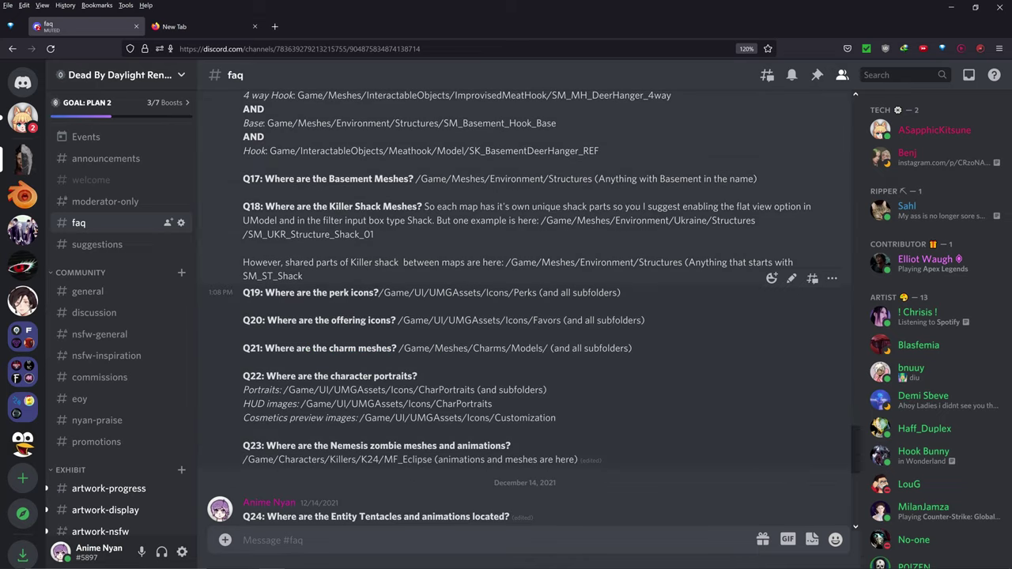
pyautogui.moveTo(398, 348); pyautogui.dragTo(542, 348)
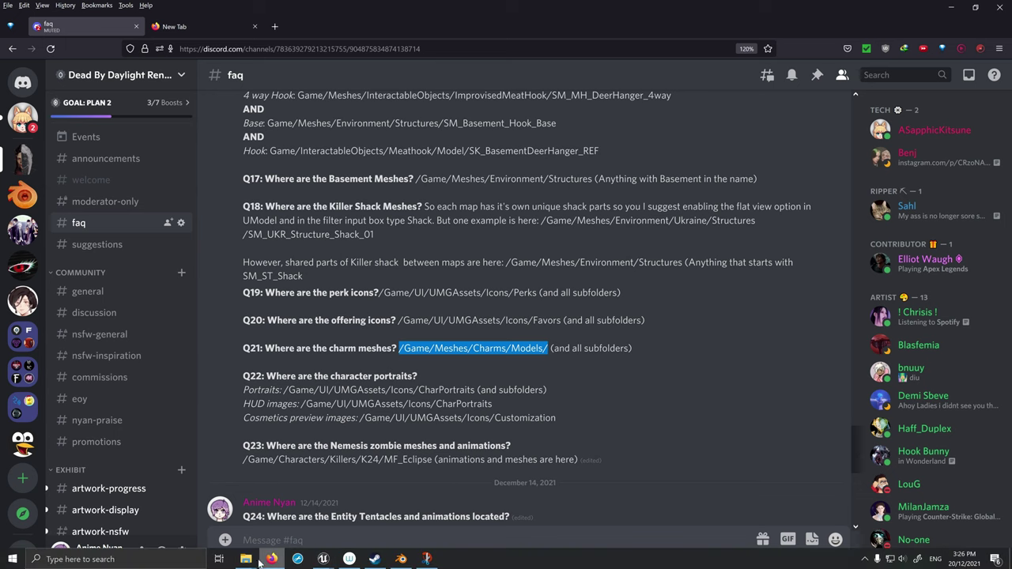
# Step: Switch back to UE Viewer's package chooser, expand Meshes > Charms > Models with its Chains and Charms subfolders, and enlarge the dialog
pyautogui.click(246, 559)
pyautogui.moveTo(323, 559)
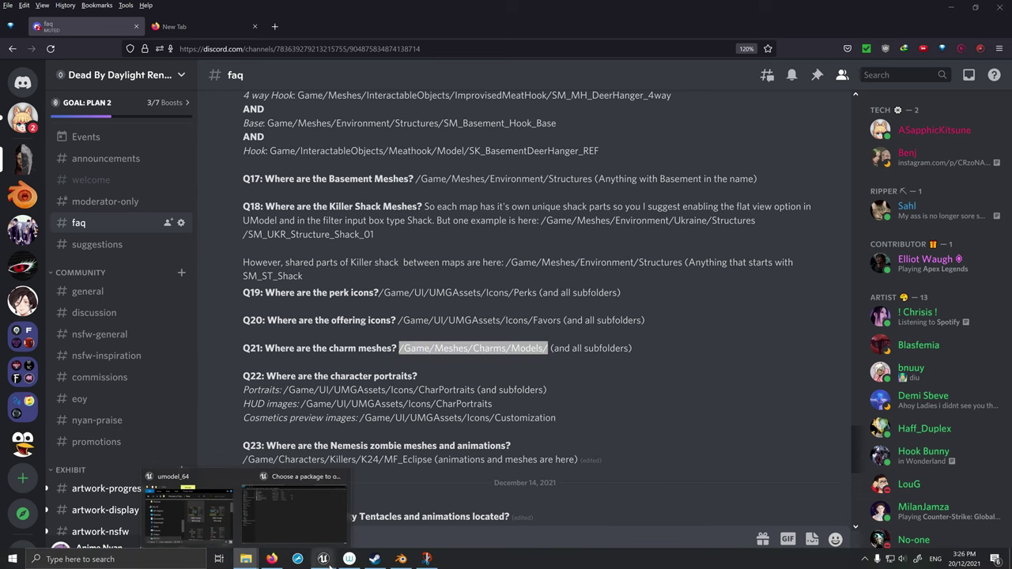
pyautogui.click(381, 514)
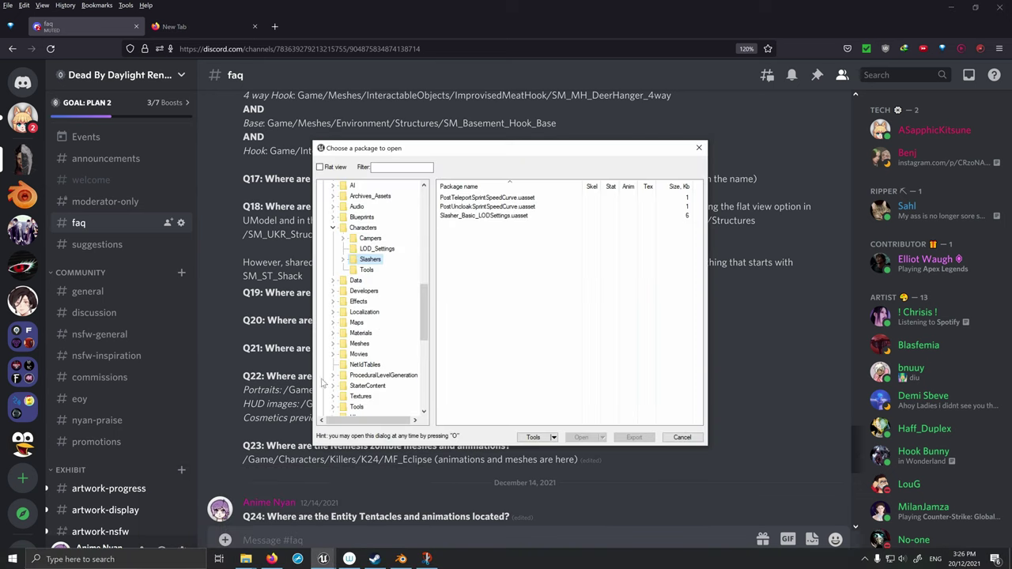
pyautogui.scroll(-1, 344, 306)
pyautogui.click(334, 311)
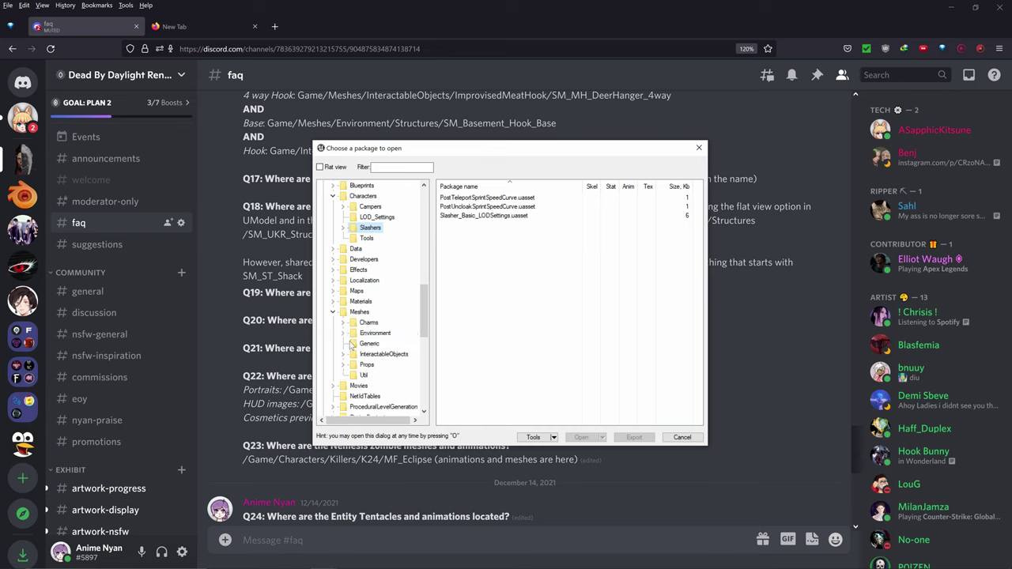
pyautogui.click(345, 323)
pyautogui.click(353, 354)
pyautogui.scroll(-1, 385, 345)
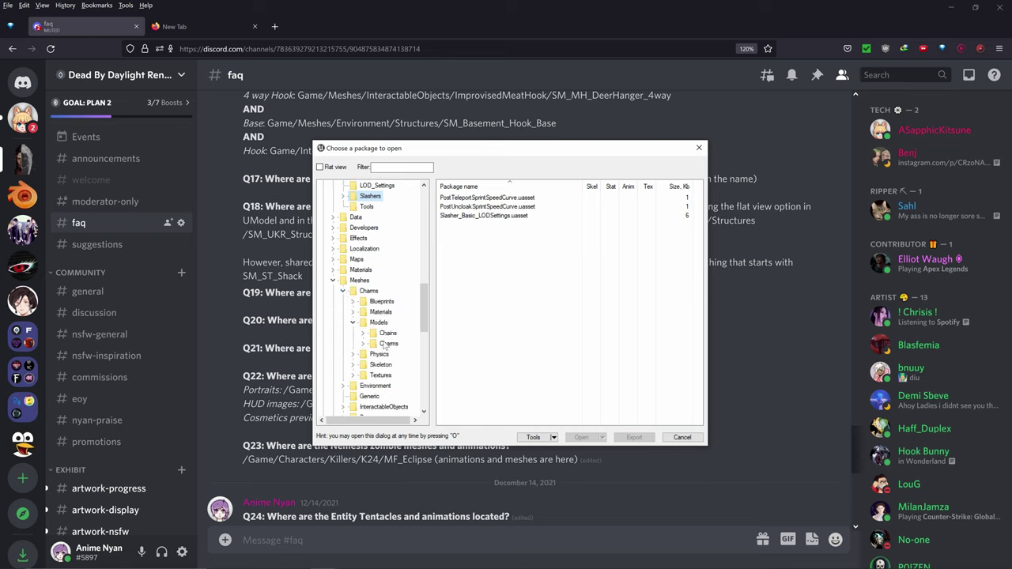
pyautogui.click(363, 333)
pyautogui.click(362, 365)
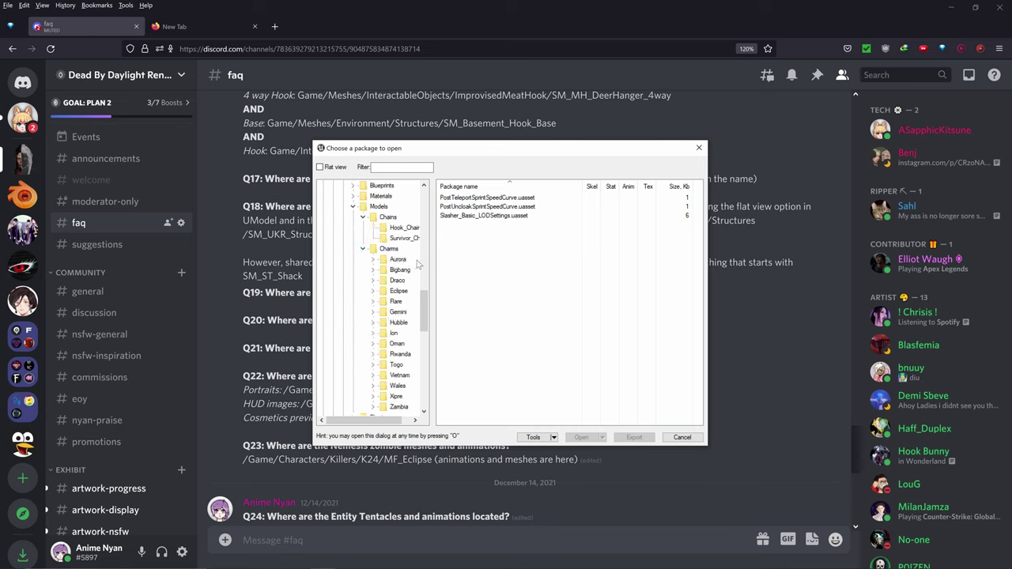
pyautogui.moveTo(710, 448); pyautogui.dragTo(852, 467)
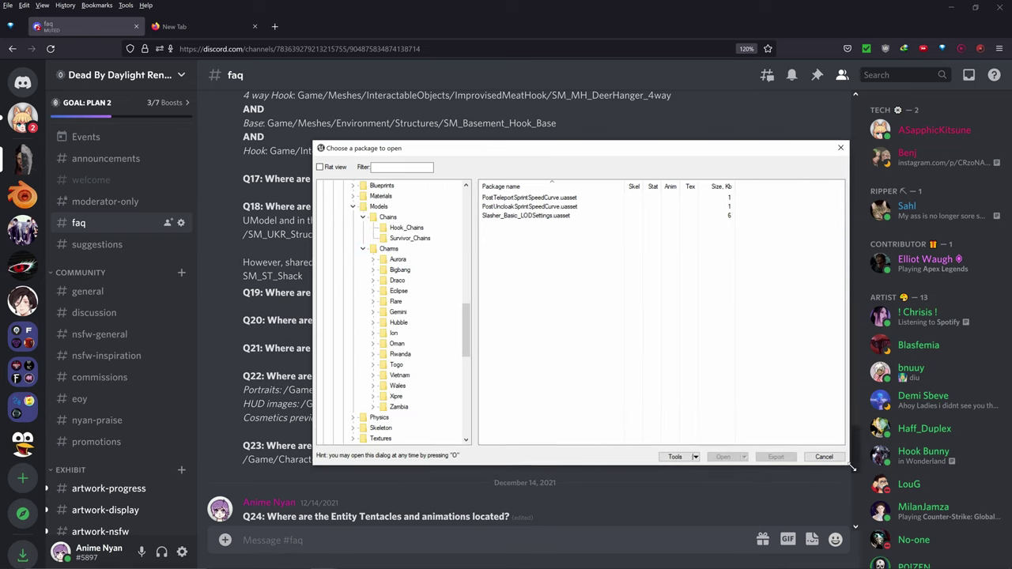
# Step: Open SpikeChains00_REF.uasset from the Hook_Chains folder and inspect the hook chain model
pyautogui.click(407, 227)
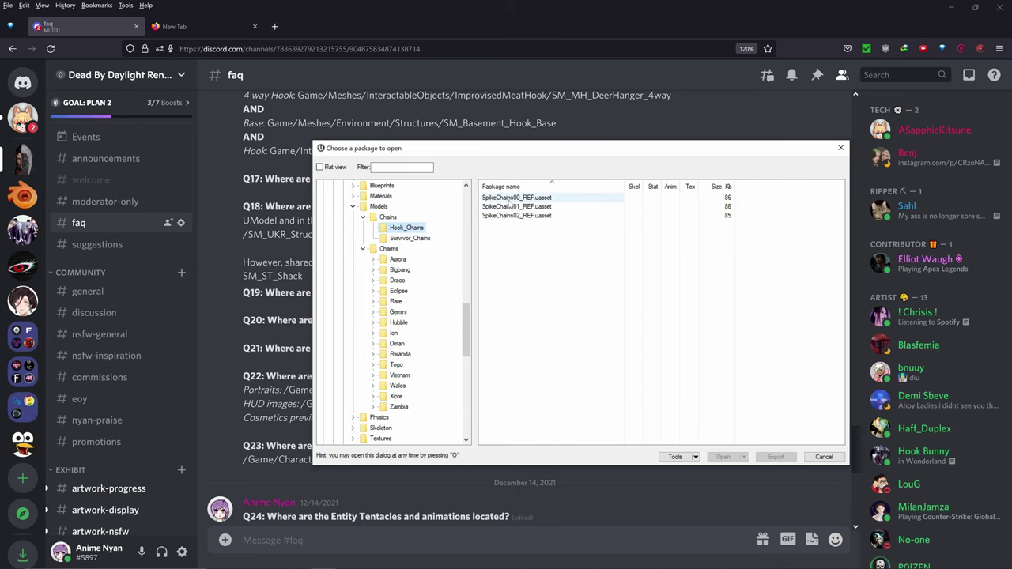
pyautogui.doubleClick(510, 198)
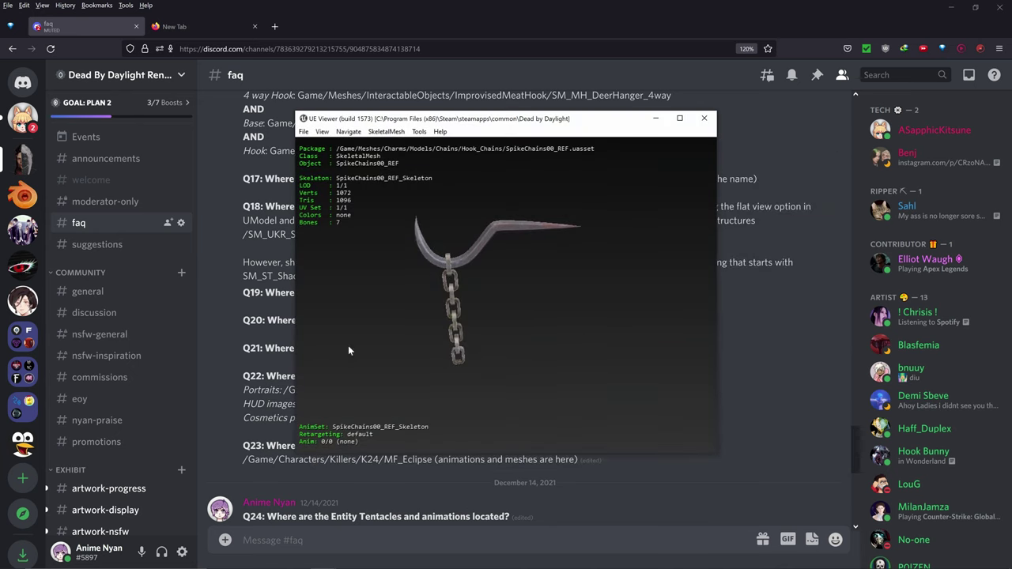
pyautogui.moveTo(489, 265); pyautogui.dragTo(474, 284)
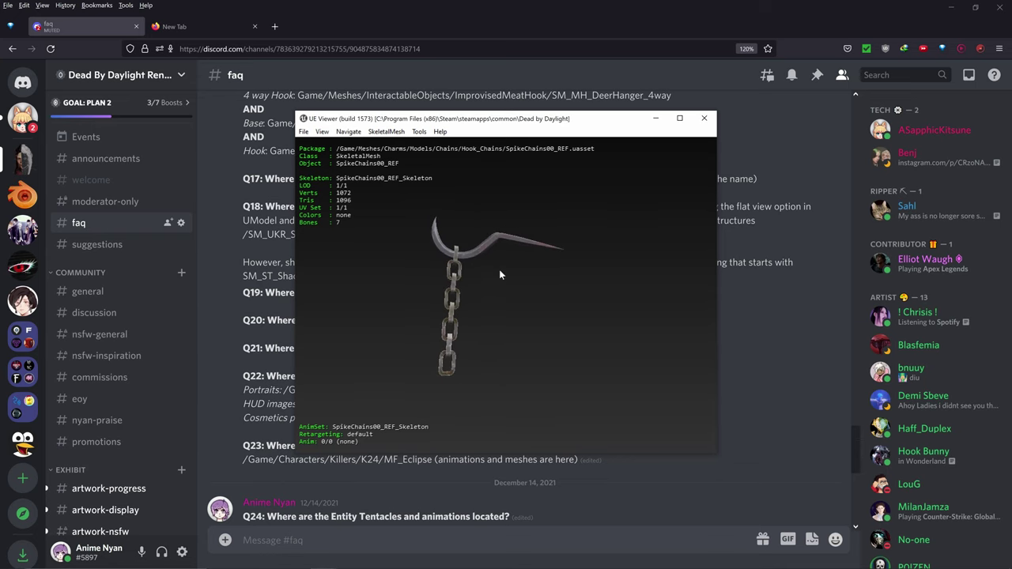
# Step: Load SurvivorChains_04_REF.uasset from the Survivor_Chains folder and rotate the model to inspect it
pyautogui.press('o')
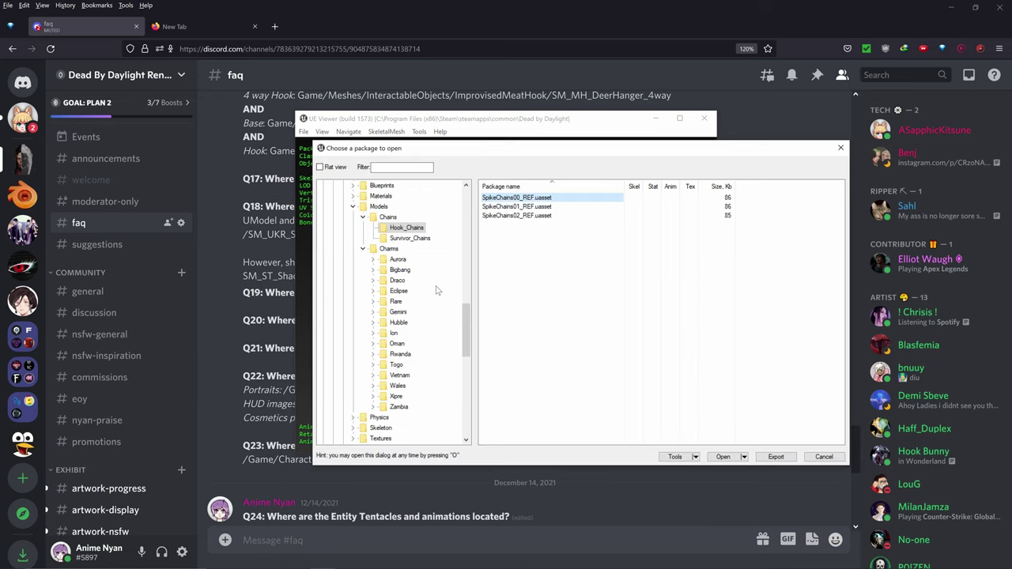
pyautogui.click(410, 239)
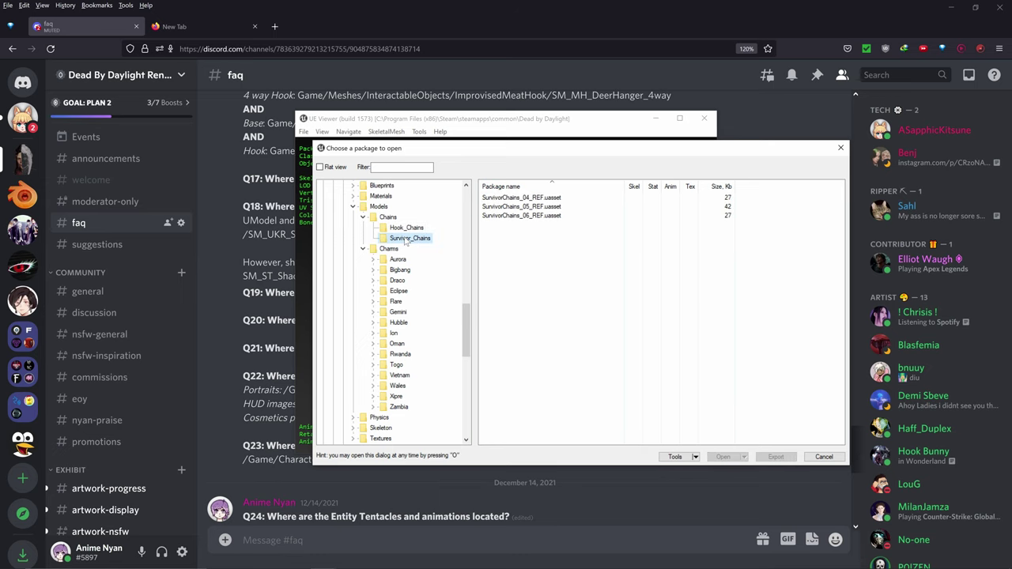
pyautogui.doubleClick(553, 198)
pyautogui.moveTo(506, 294); pyautogui.dragTo(585, 294)
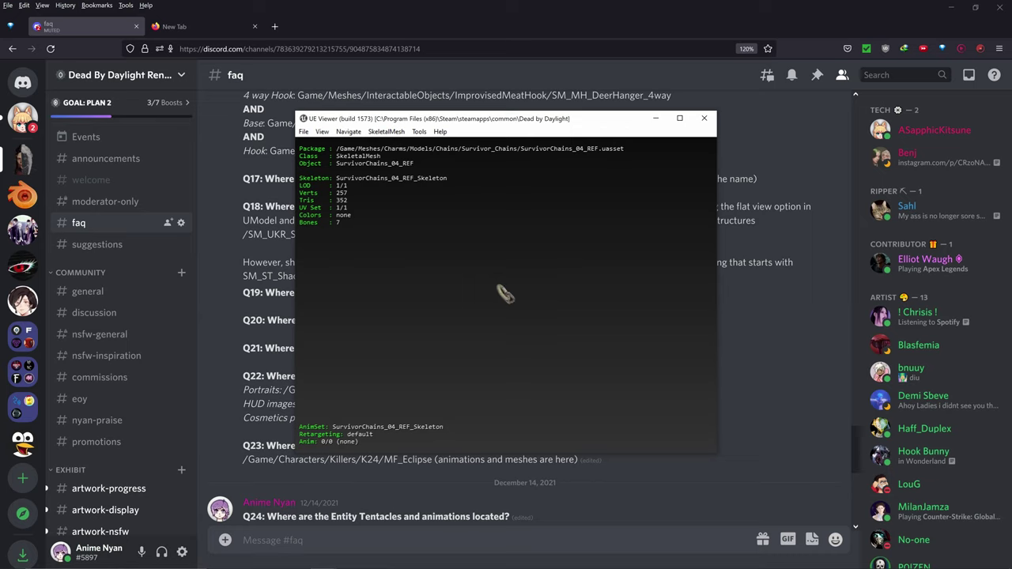
# Step: Export the loaded survivor chain to a new folder named Survivor Charms Tutorial inside Blender Projects, keeping the default export formats
pyautogui.click(419, 132)
pyautogui.click(447, 144)
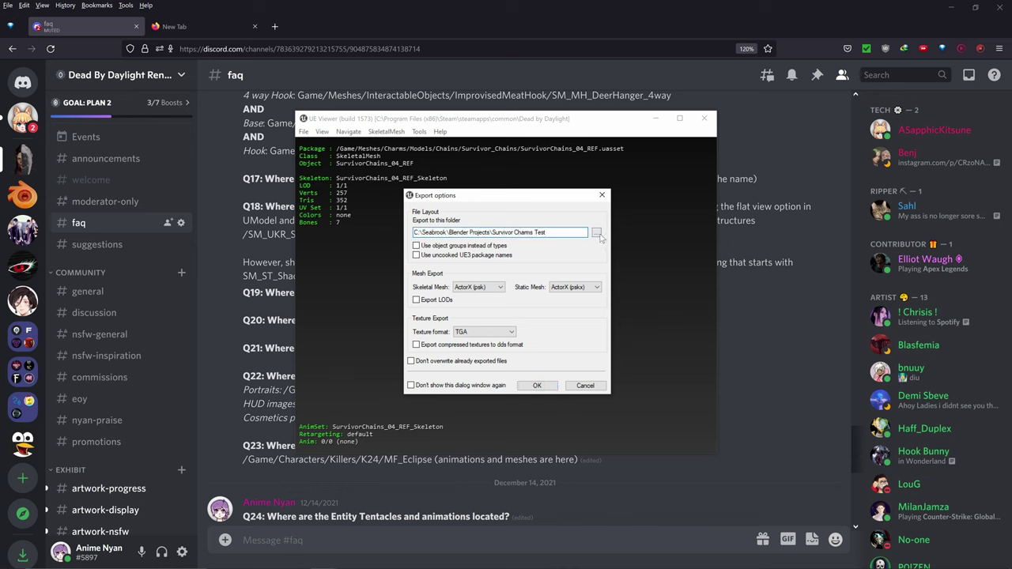
pyautogui.click(596, 231)
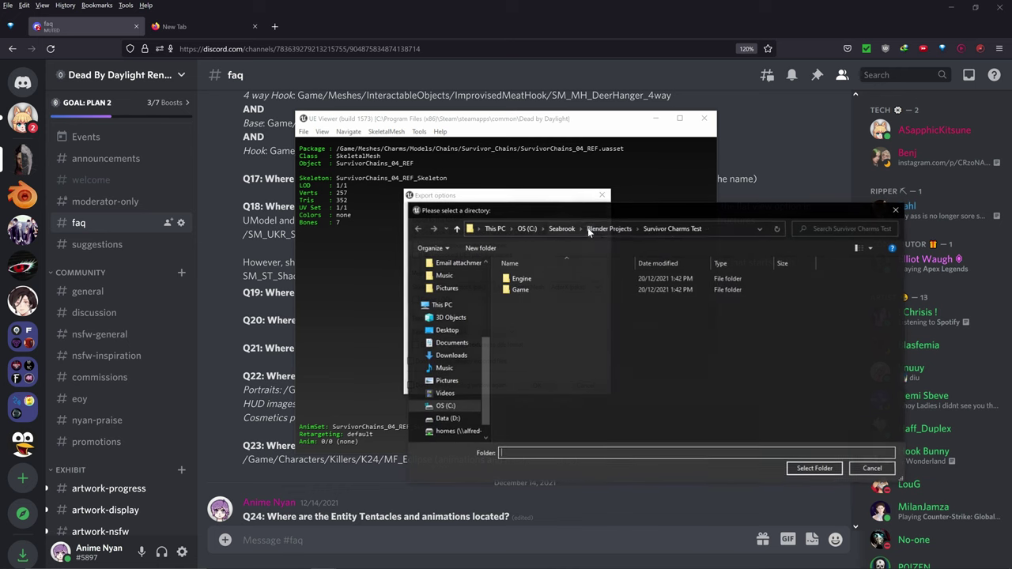
pyautogui.rightClick(872, 313)
pyautogui.moveTo(898, 456)
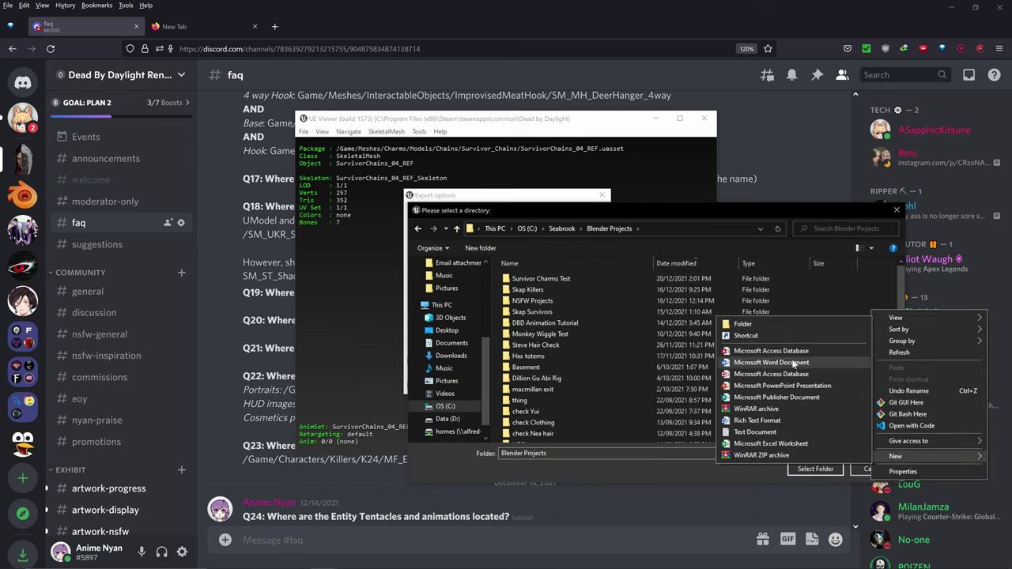
pyautogui.click(765, 325)
pyautogui.press('BackSpace')
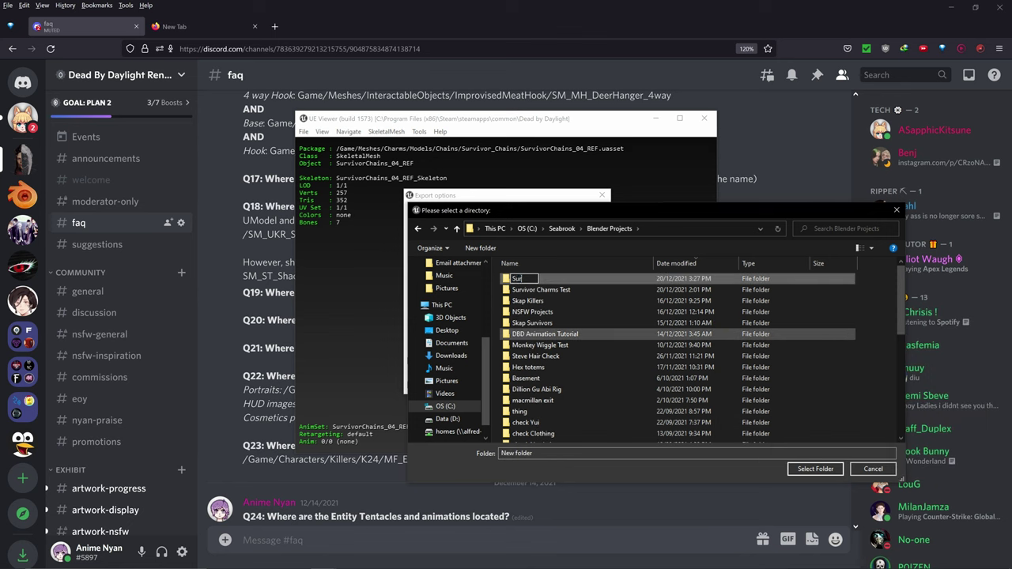
pyautogui.write('Survivor Charms Tutorial')
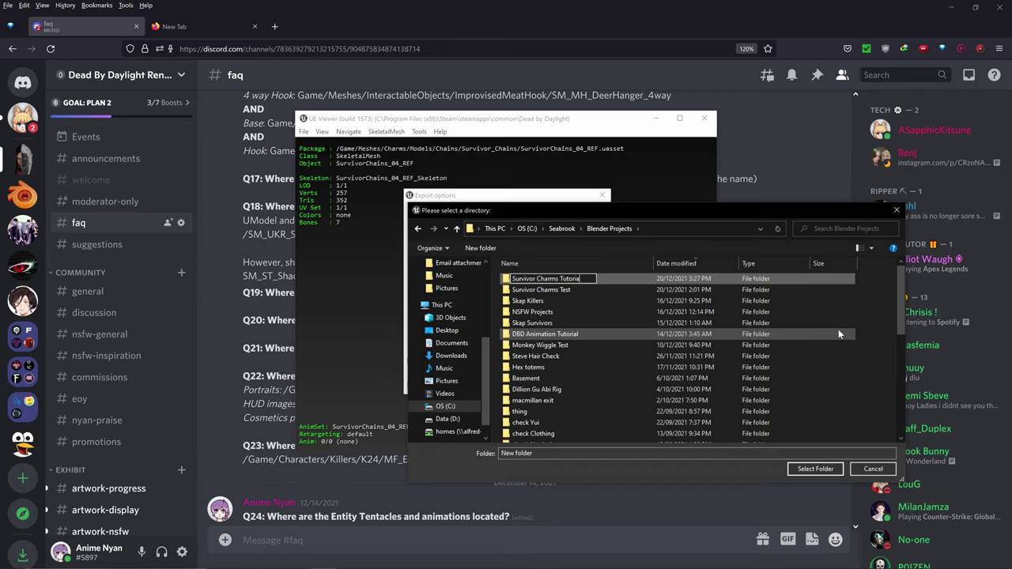
pyautogui.press('Return')
pyautogui.press('Return')
pyautogui.click(811, 471)
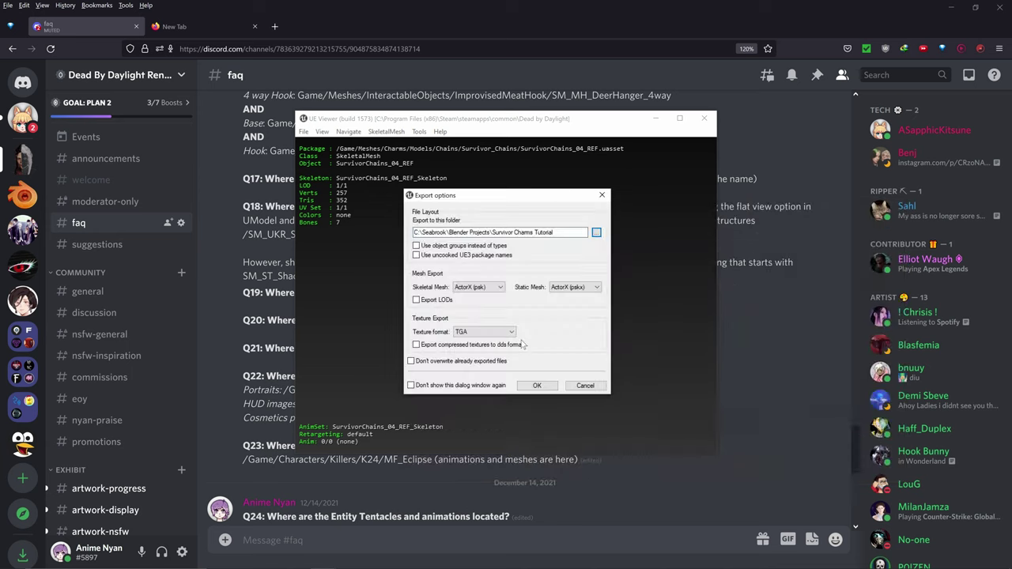
pyautogui.click(538, 387)
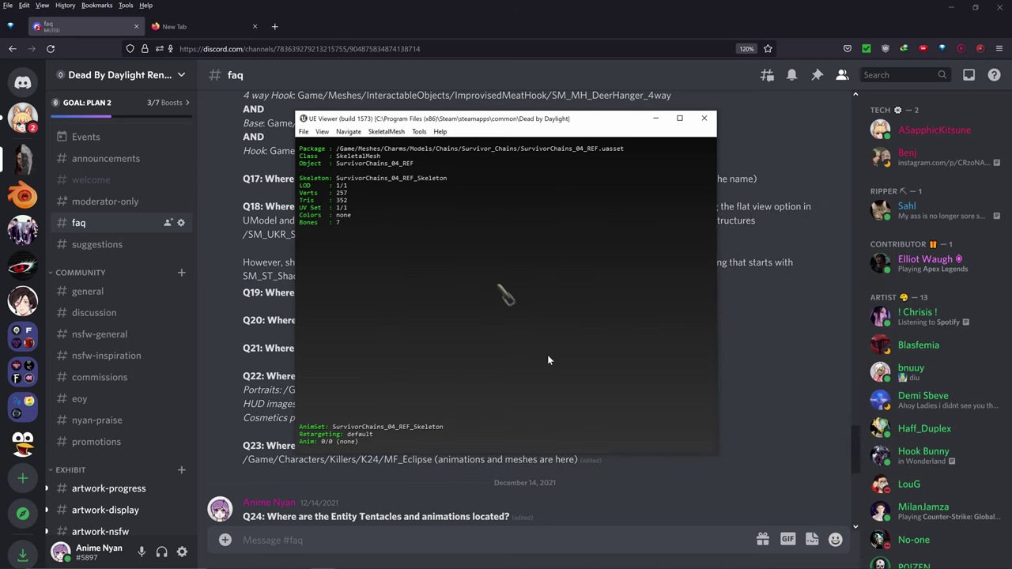
# Step: Open UN_Charms005_REF.uasset from the Charms > Oman > Universal_Charms folder and inspect the charm from another angle
pyautogui.press('o')
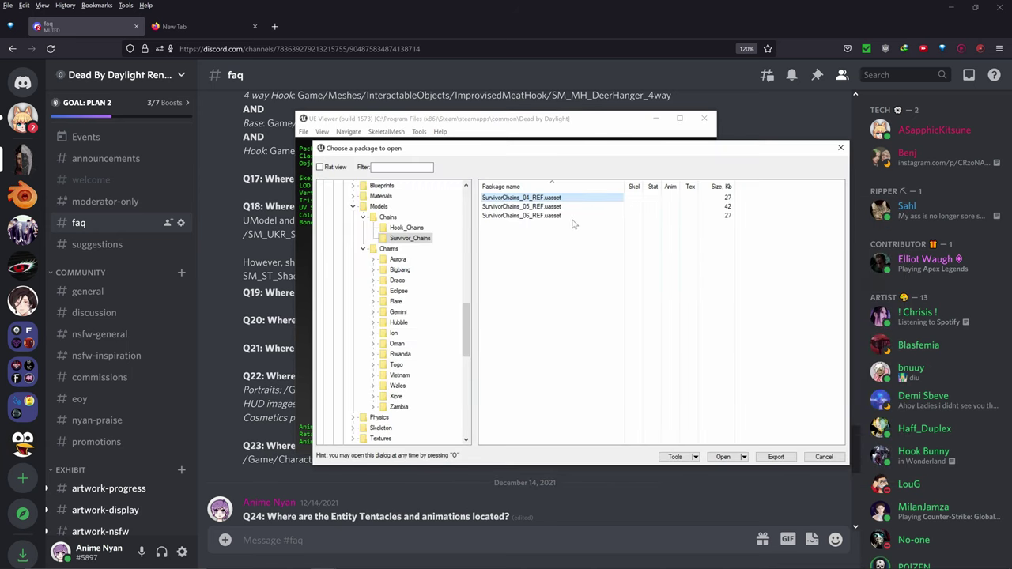
pyautogui.click(389, 250)
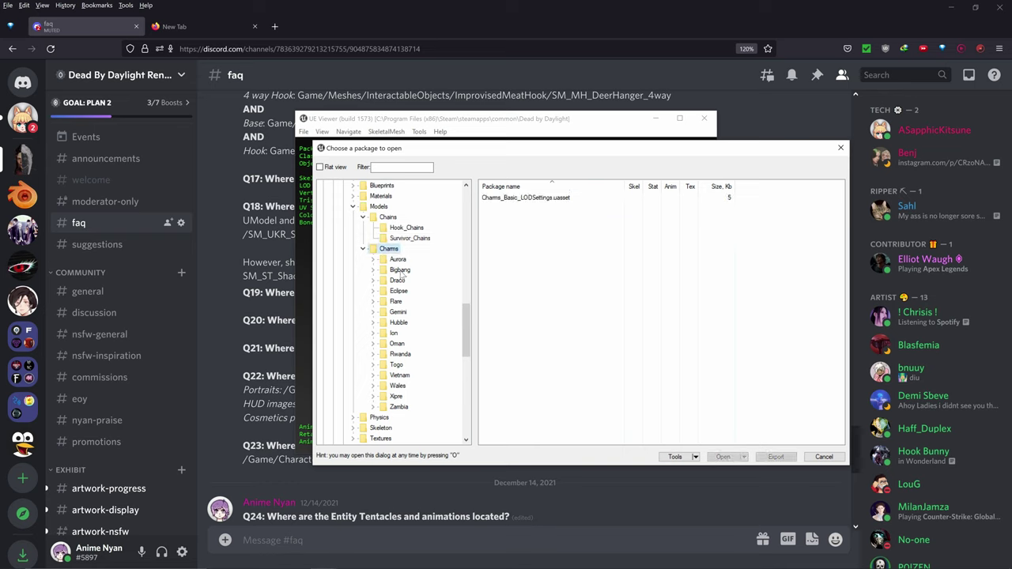
pyautogui.click(373, 344)
pyautogui.scroll(-2, 410, 338)
pyautogui.click(422, 291)
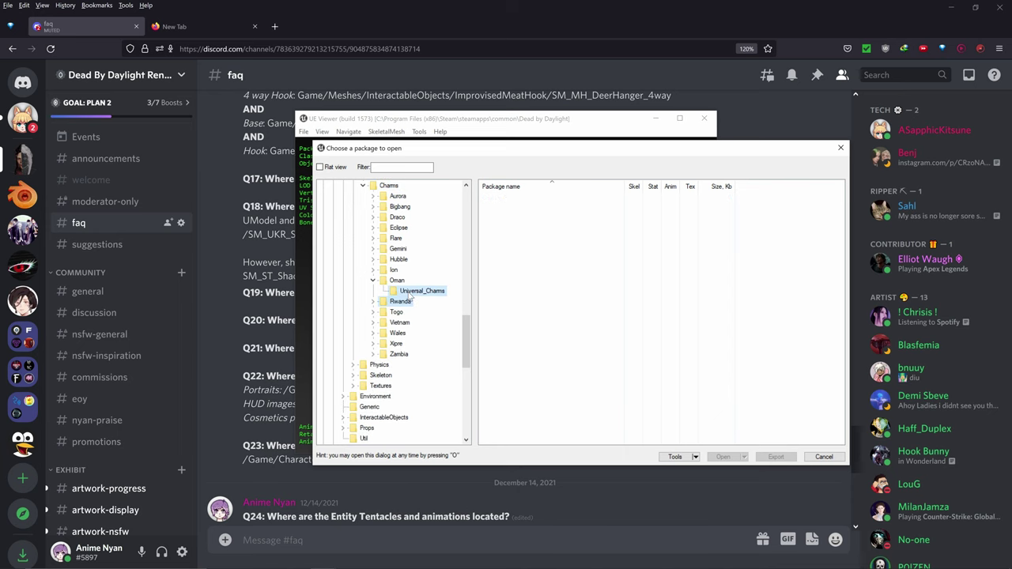
pyautogui.doubleClick(510, 197)
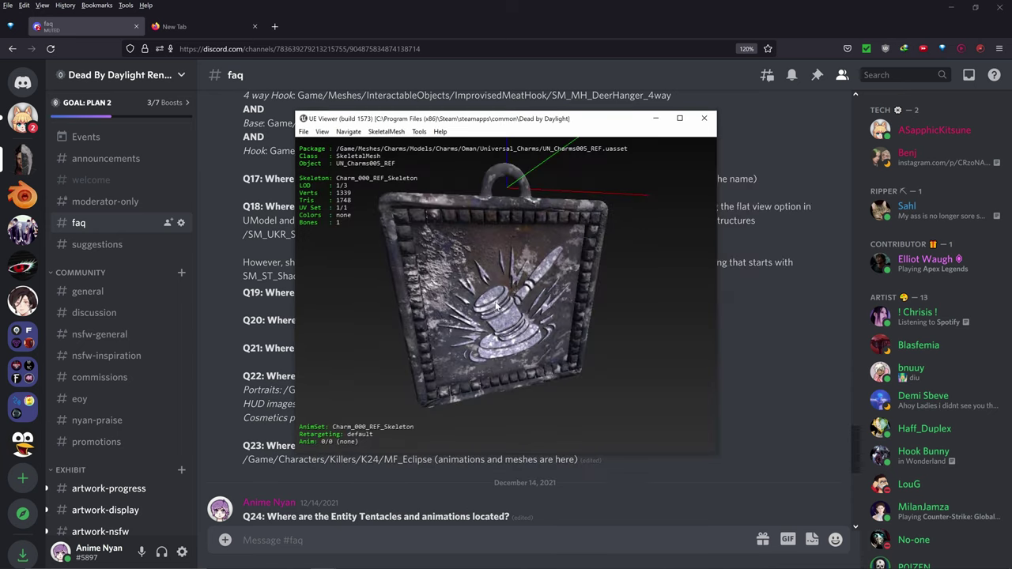
pyautogui.moveTo(494, 301)
pyautogui.mouseDown()
pyautogui.moveTo(442, 305)
pyautogui.moveTo(569, 309)
pyautogui.moveTo(514, 304)
pyautogui.mouseUp()
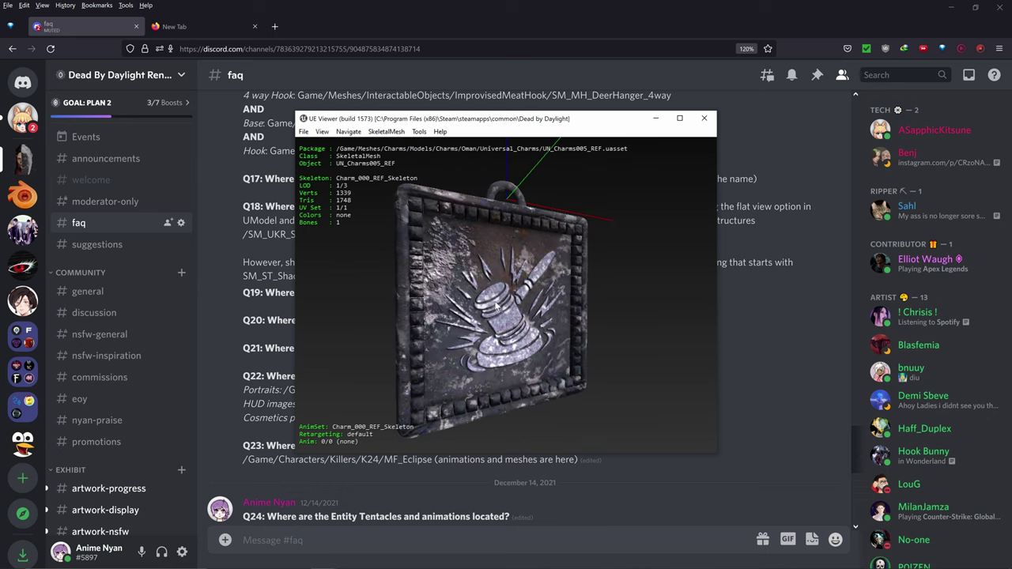
# Step: Open UN_Charms_004_REF.uasset from the same Universal_Charms folder and inspect the charm model
pyautogui.press('o')
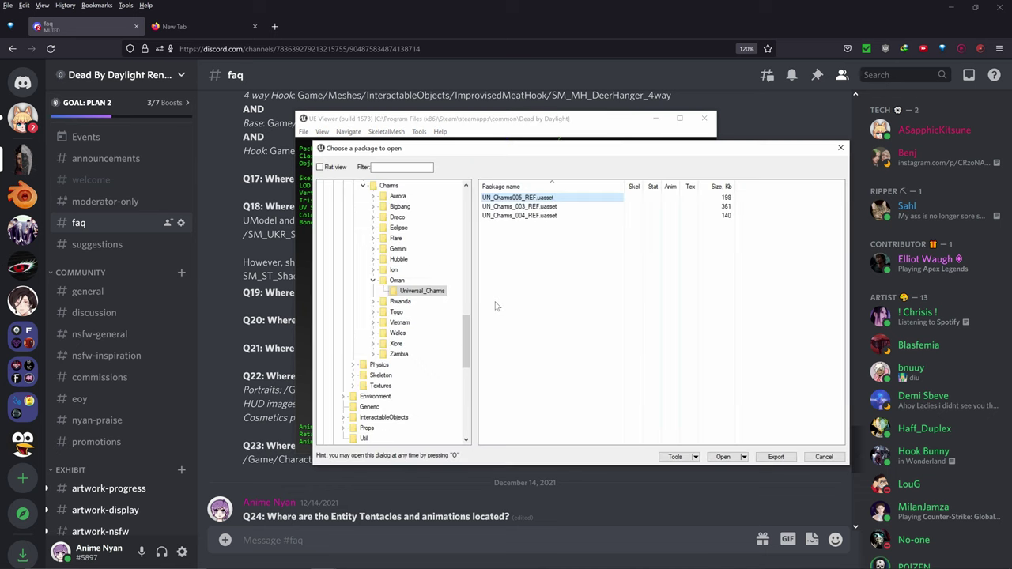
pyautogui.doubleClick(546, 216)
pyautogui.moveTo(504, 286); pyautogui.dragTo(506, 286)
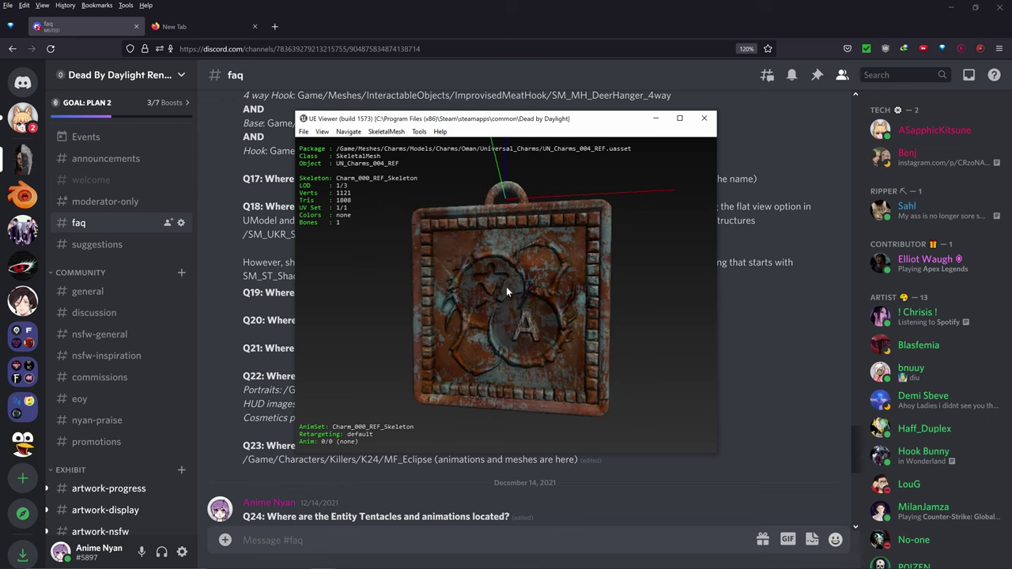
# Step: Open UN_Charms_003_REF.uasset from the Universal_Charms folder and rotate the charm to inspect it
pyautogui.press('o')
pyautogui.click(504, 208)
pyautogui.doubleClick(503, 208)
pyautogui.moveTo(489, 318); pyautogui.dragTo(514, 323)
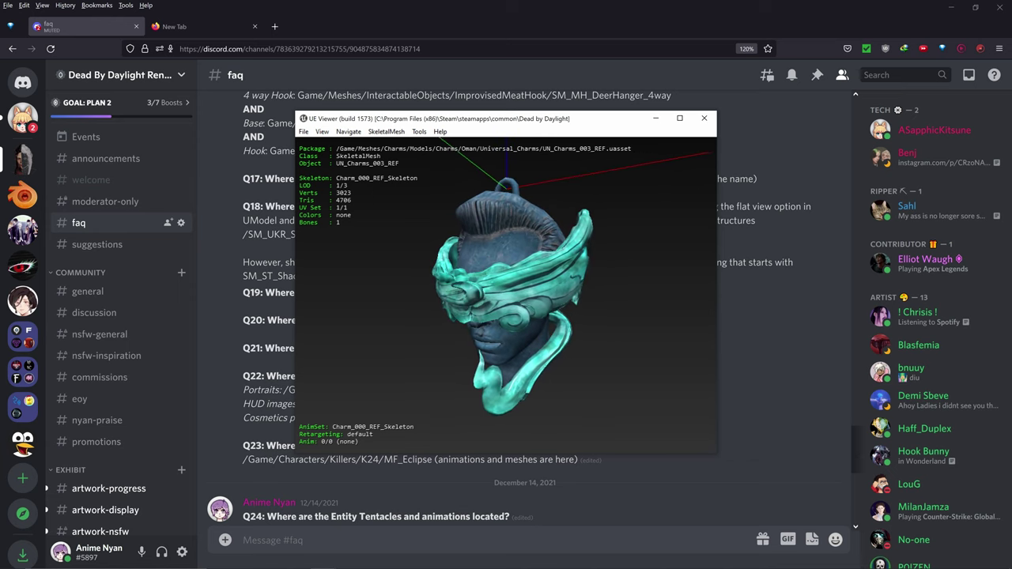
# Step: Export the displayed UN_Charms_003_REF charm with the existing export options
pyautogui.click(439, 131)
pyautogui.moveTo(419, 131)
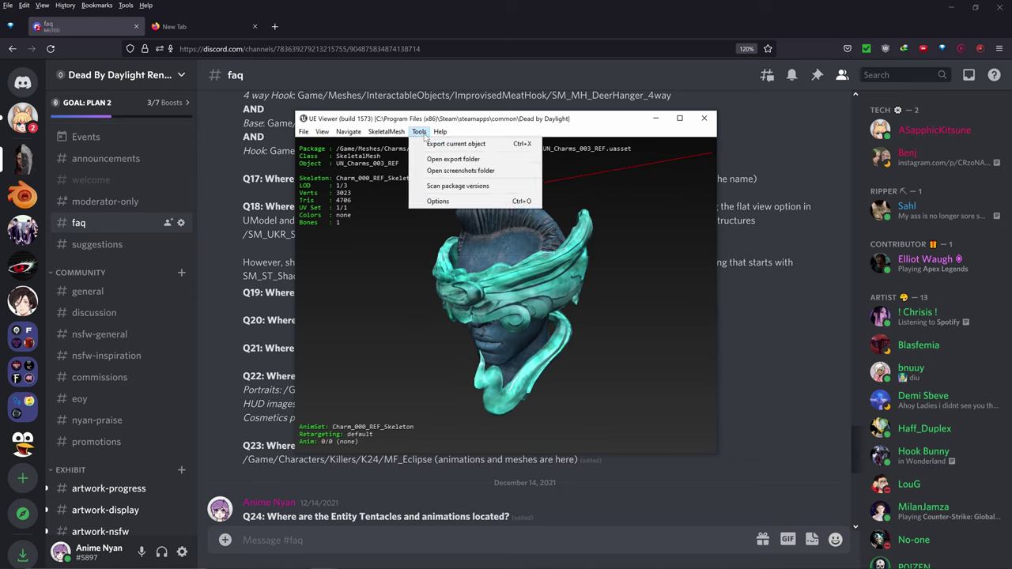
pyautogui.click(451, 143)
pyautogui.click(537, 386)
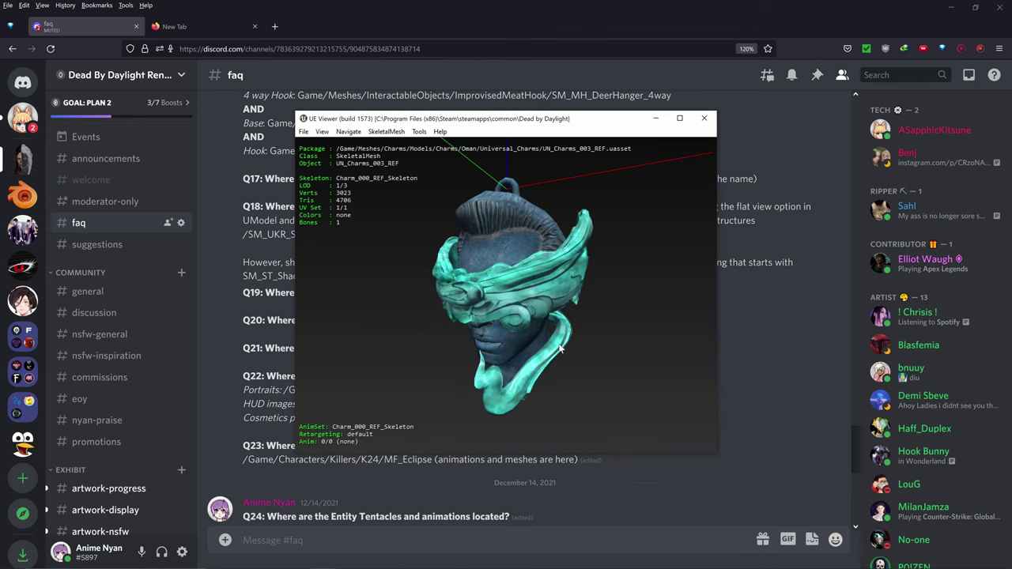
# Step: Reopen the package browser and go to Feng's animation packages under Game > Characters > Campers > Feng > Animation
pyautogui.press('o')
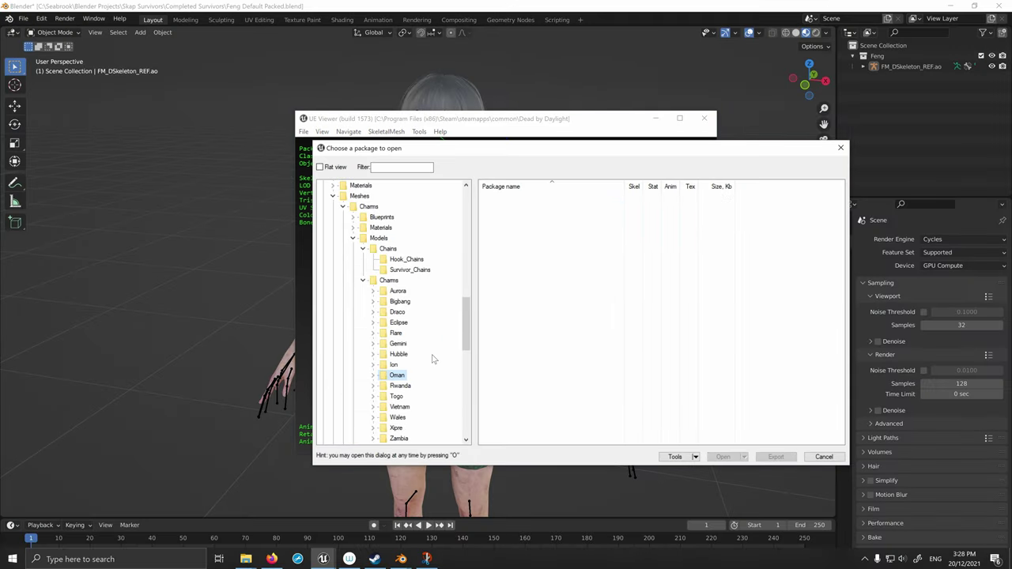
pyautogui.scroll(5, 432, 360)
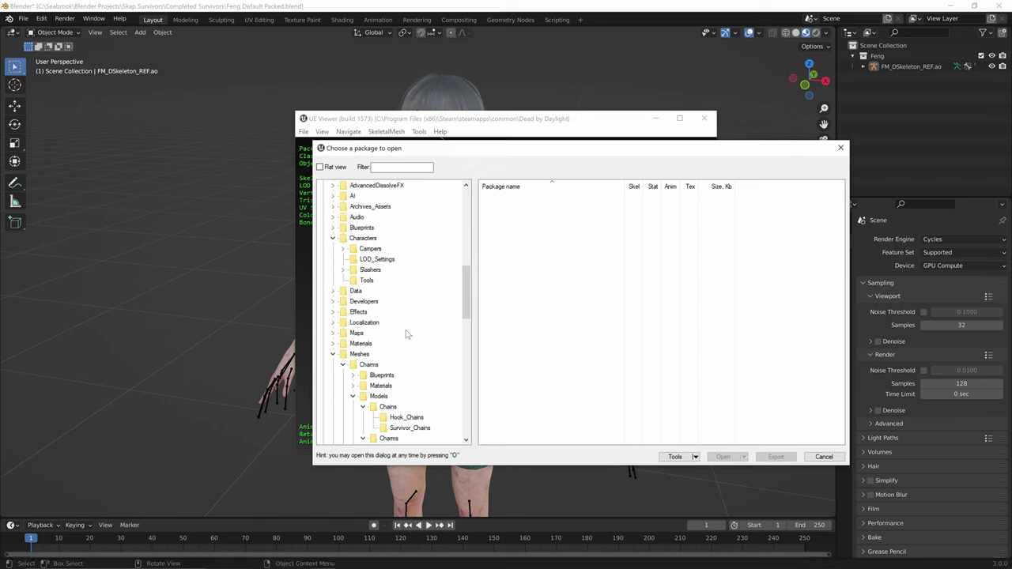
pyautogui.scroll(2, 379, 320)
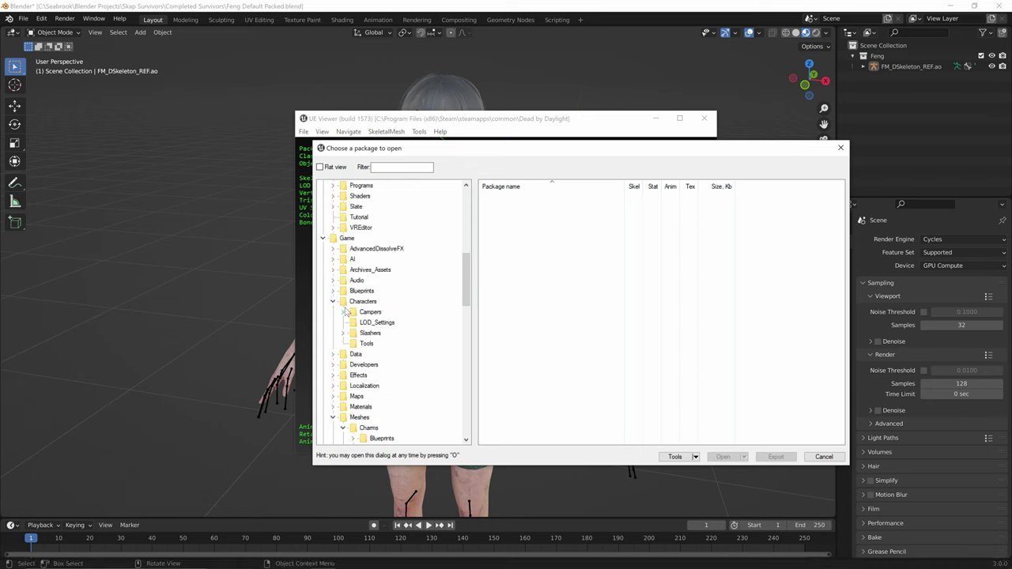
pyautogui.click(342, 312)
pyautogui.click(354, 291)
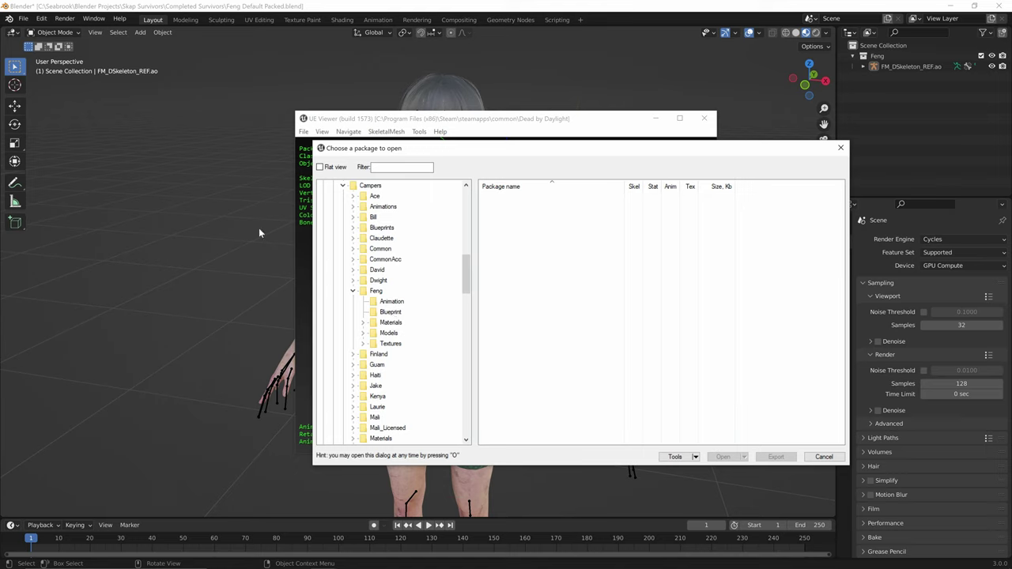
pyautogui.click(386, 304)
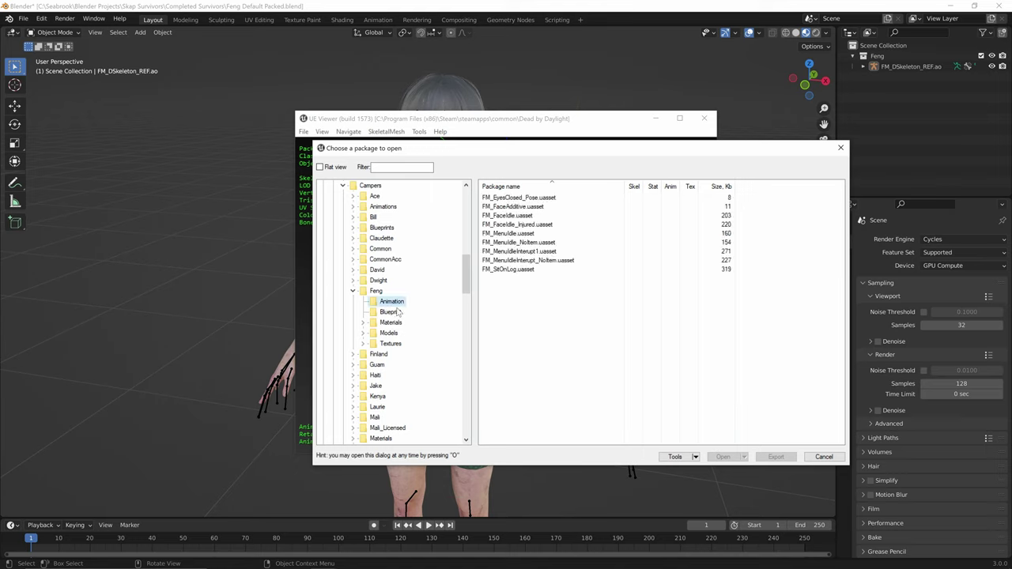
# Step: Export FM_SitOnLog.uasset from the Campers > Feng > Animation folder with the existing export options
pyautogui.scroll(2, 377, 294)
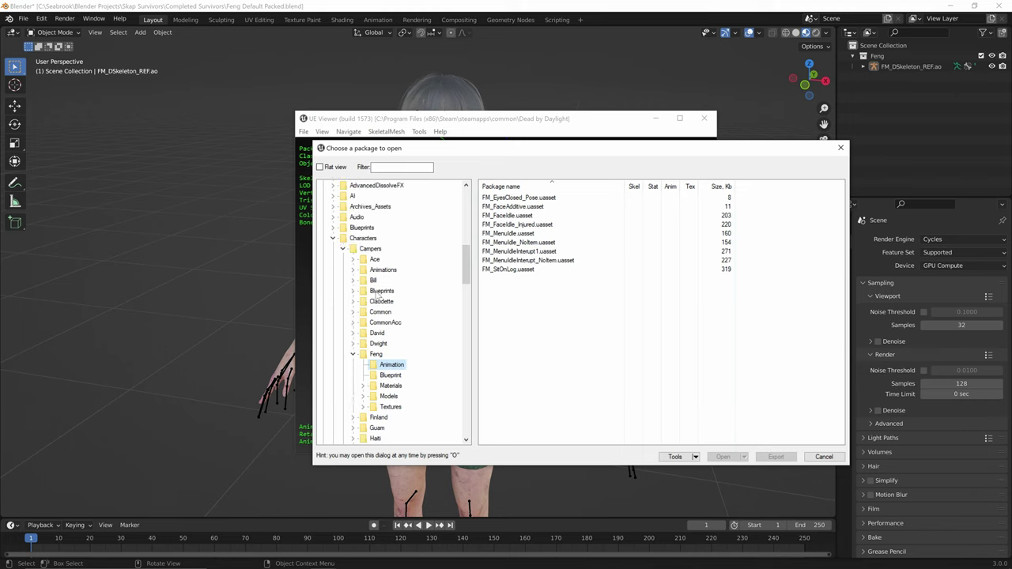
pyautogui.click(333, 237)
pyautogui.click(333, 238)
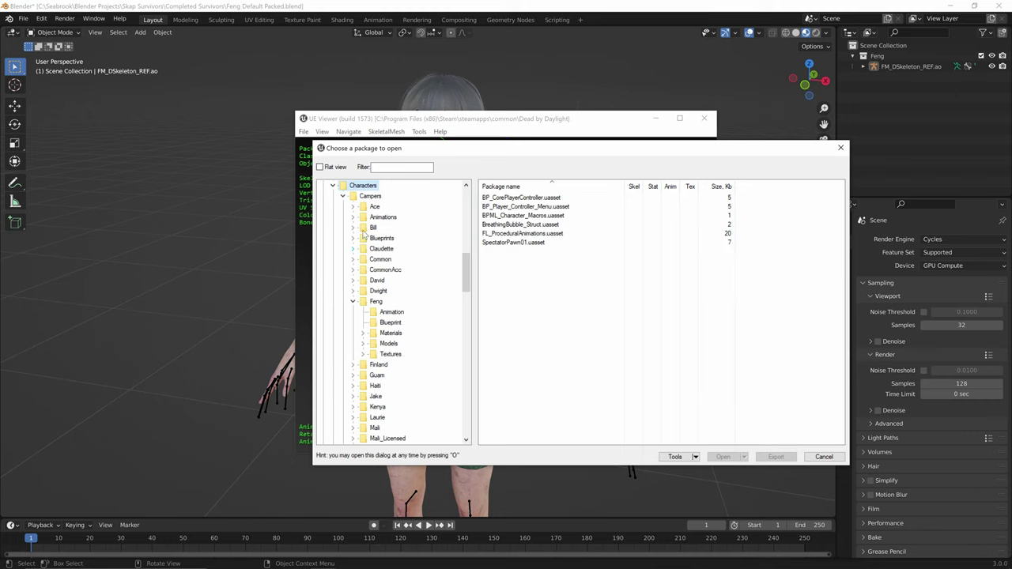
pyautogui.click(368, 196)
pyautogui.click(376, 301)
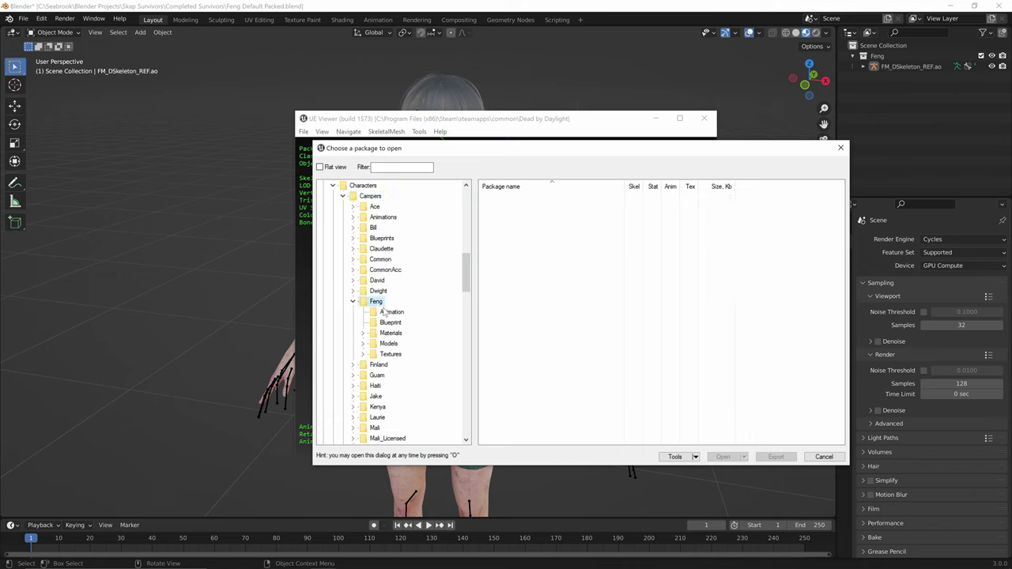
pyautogui.click(387, 312)
pyautogui.click(509, 269)
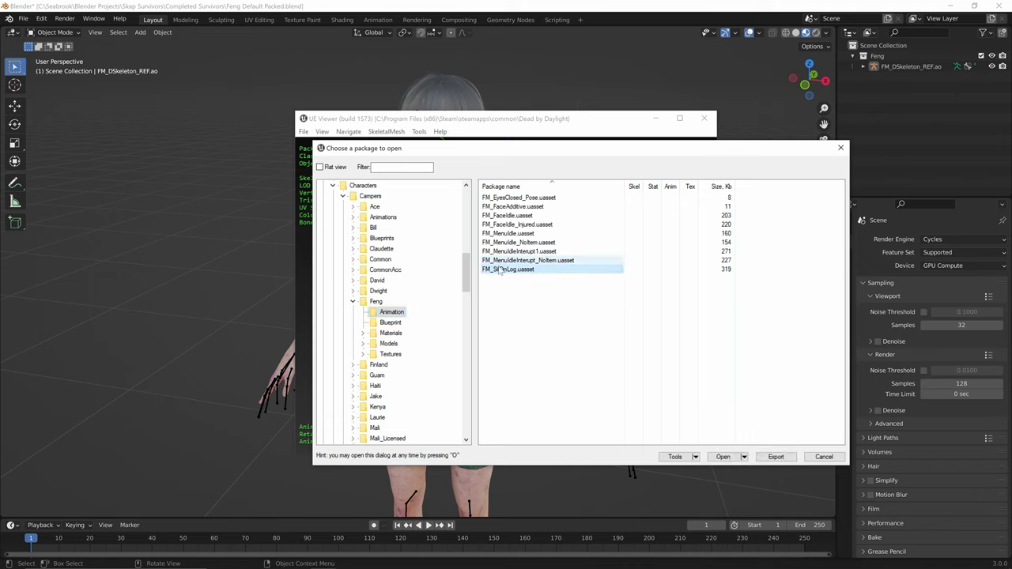
pyautogui.click(776, 456)
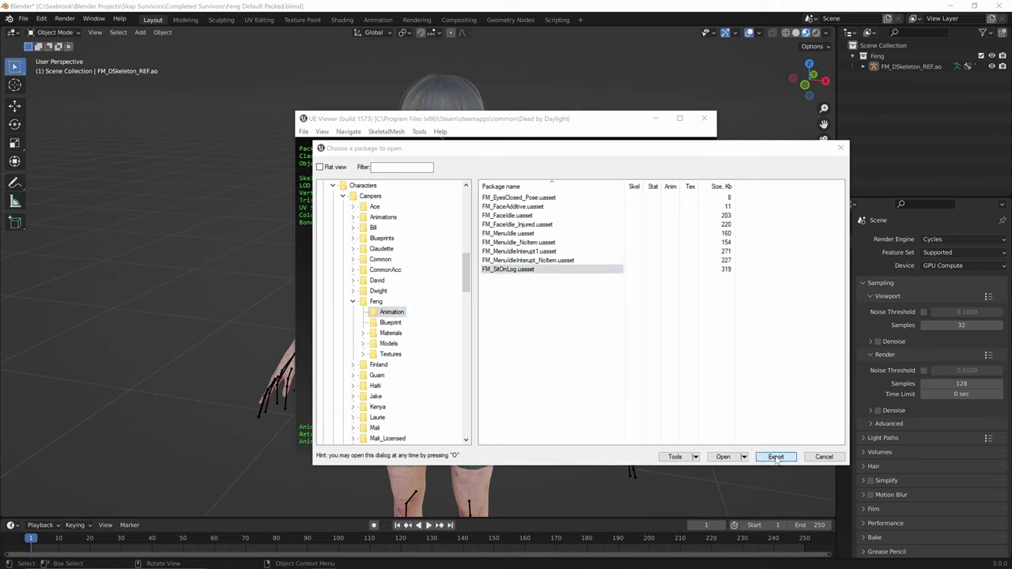
pyautogui.click(537, 388)
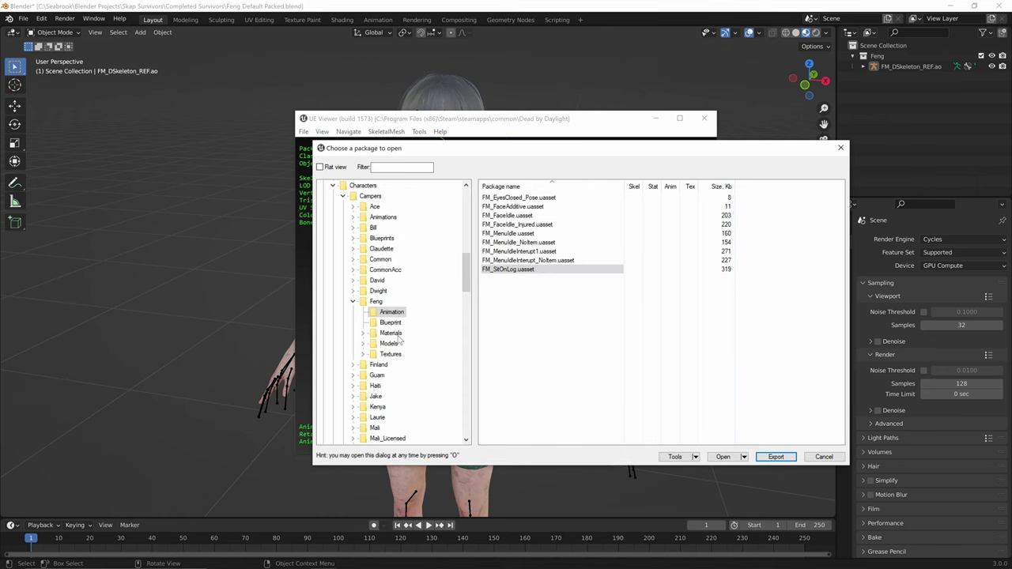
# Step: Examine the Female and Male animation folders shared by all survivors under Campers > Common > Animation
pyautogui.scroll(1, 399, 339)
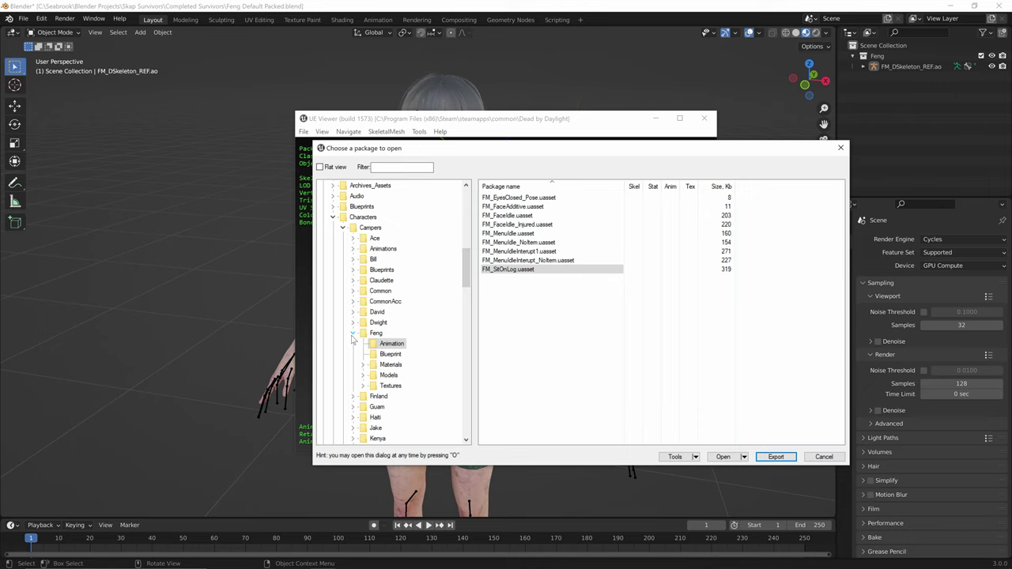
pyautogui.click(352, 334)
pyautogui.click(353, 291)
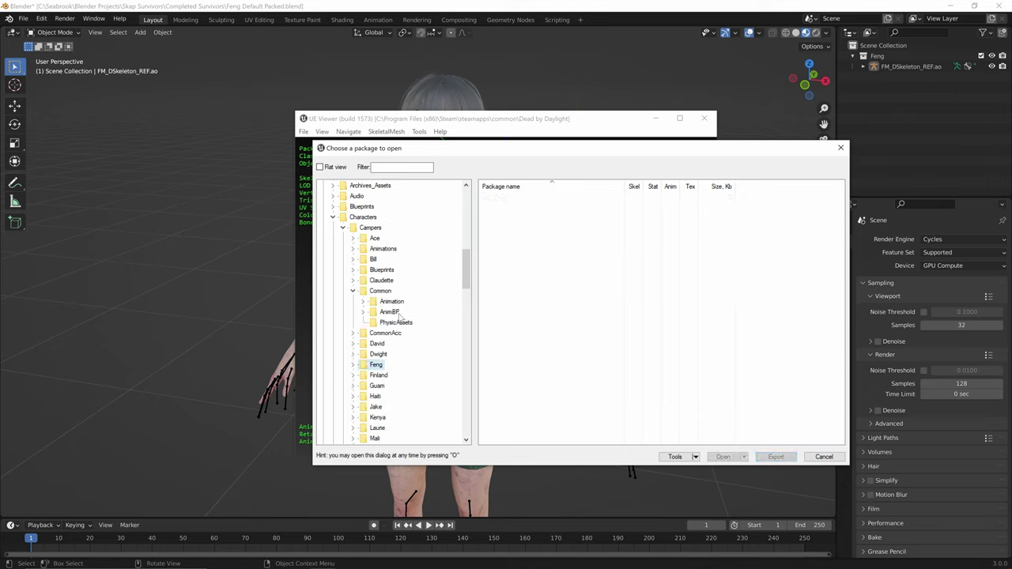
pyautogui.click(363, 302)
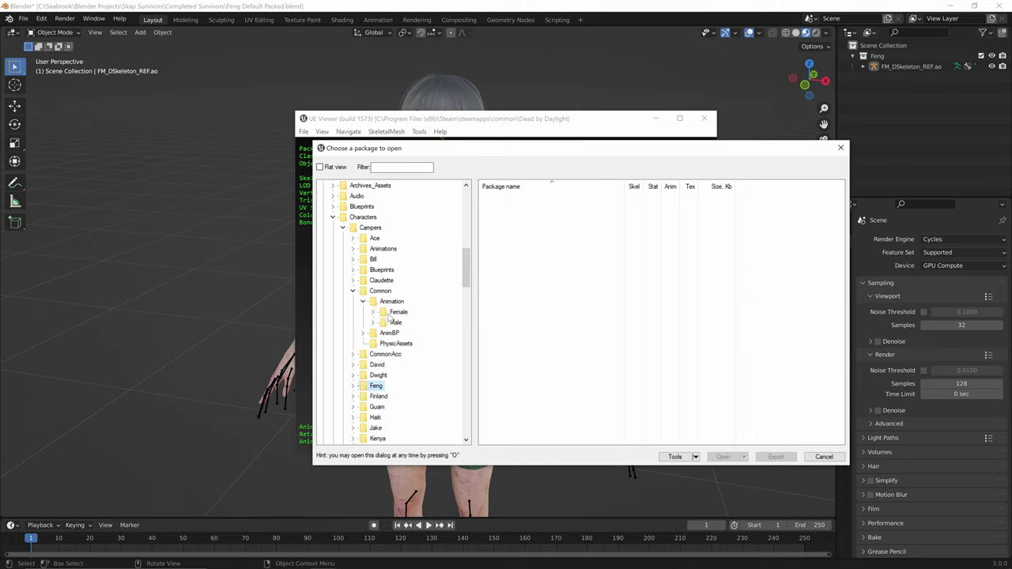
pyautogui.click(373, 313)
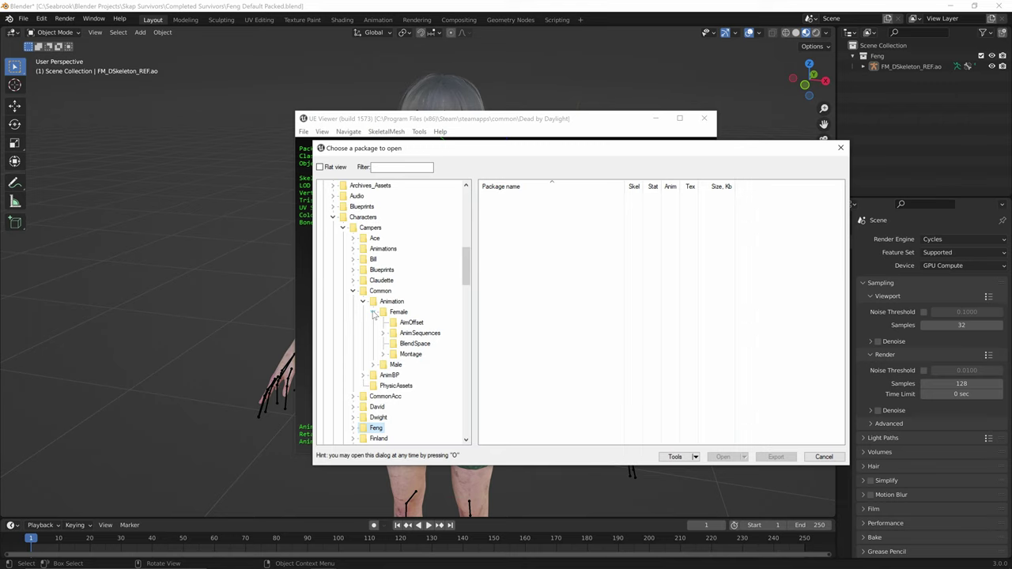
pyautogui.click(374, 314)
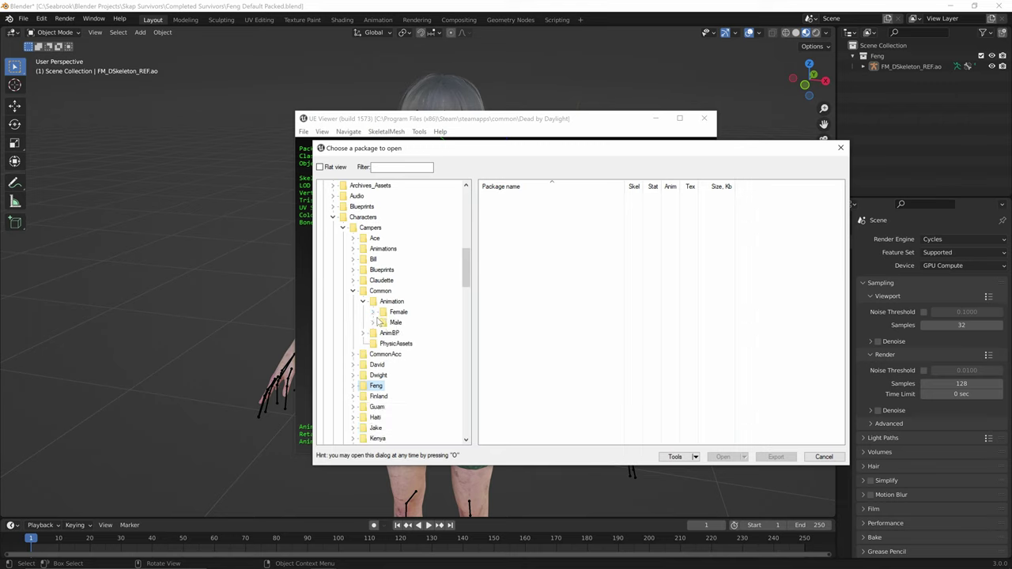
pyautogui.click(384, 323)
pyautogui.click(373, 323)
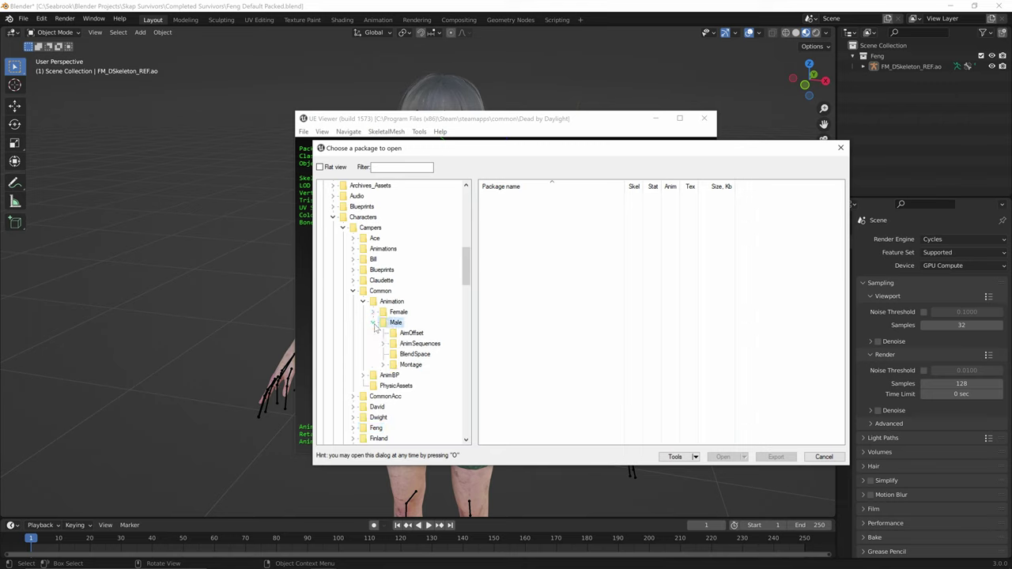
pyautogui.click(373, 323)
# Step: Try to export F_Inj_StandRun.uasset from the shared Female > AnimSequences > InjuredLocomotion folder, then cancel the export options
pyautogui.click(374, 313)
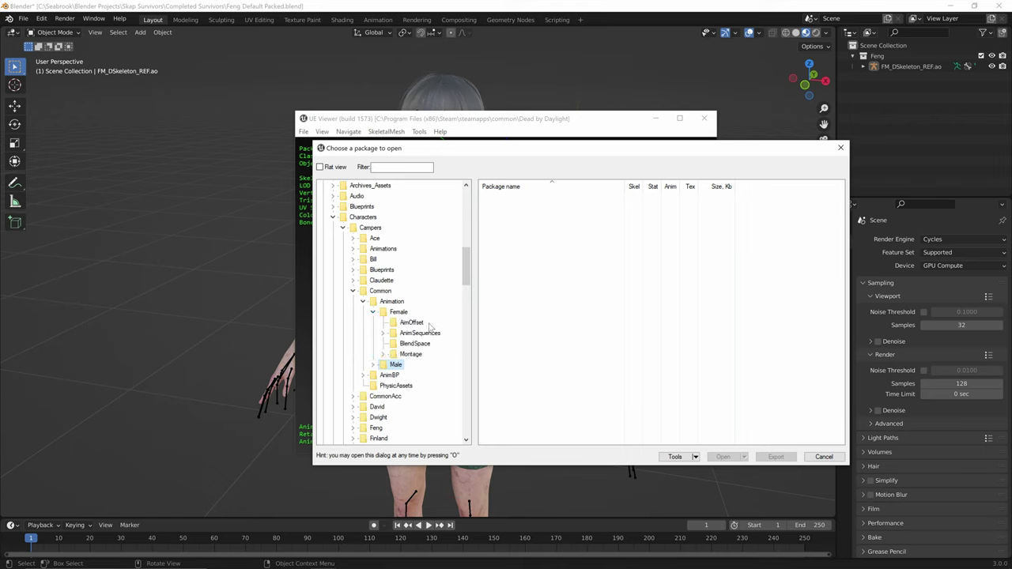
pyautogui.click(408, 333)
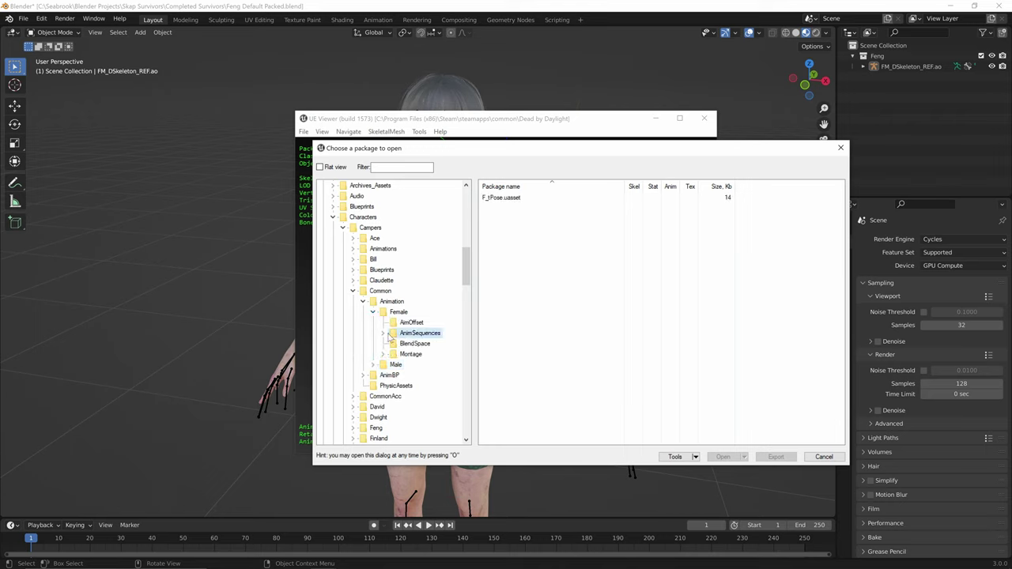
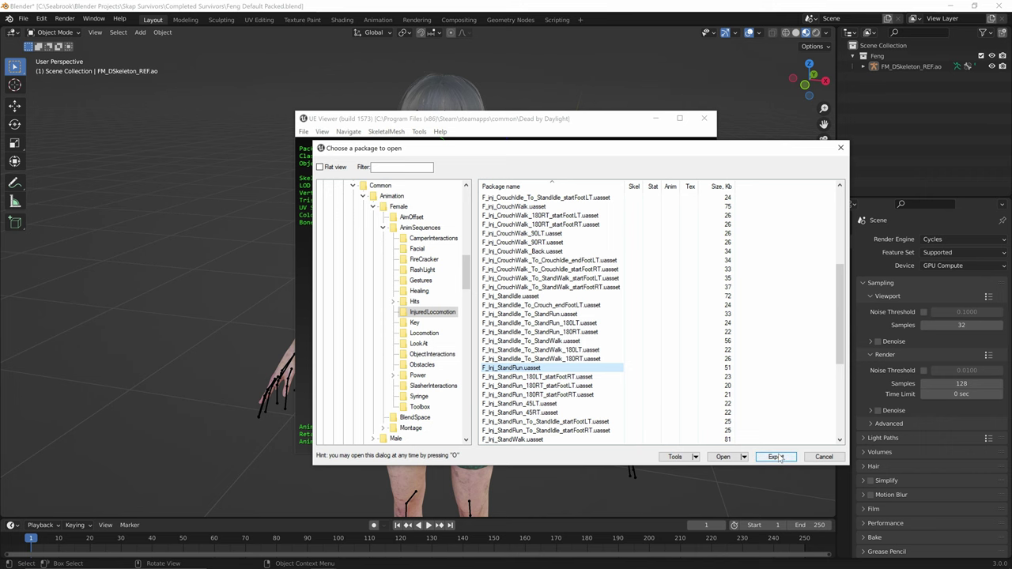
pyautogui.click(776, 458)
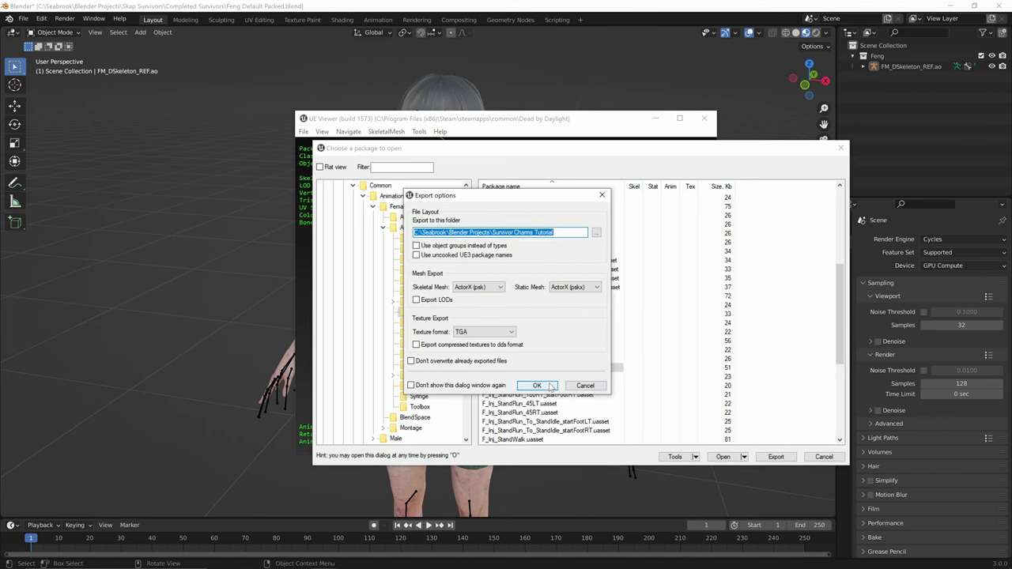
pyautogui.click(583, 388)
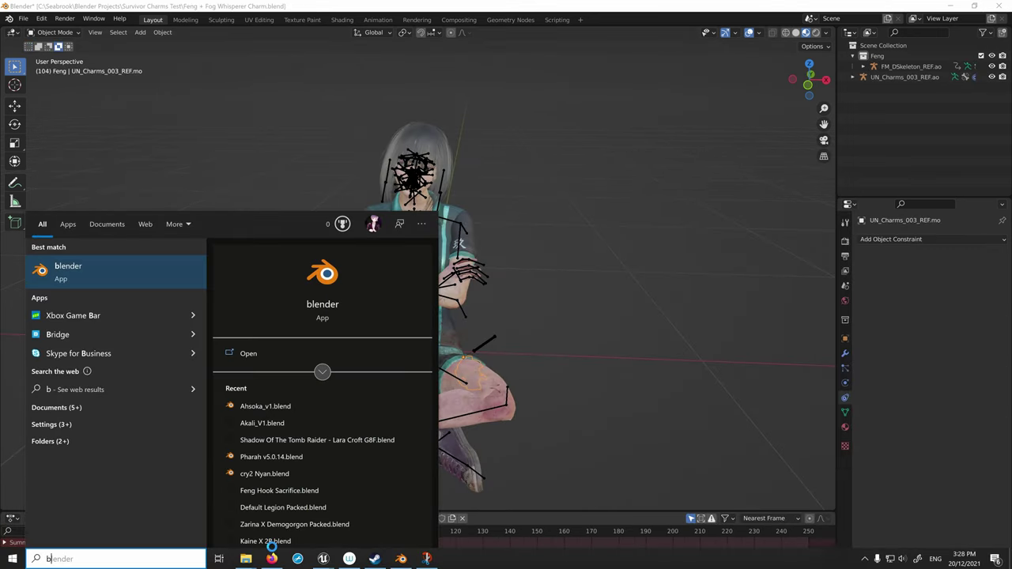
# Step: Launch Blender and open the recent file Feng Default Packed.blend
pyautogui.write('en')
pyautogui.press('Return')
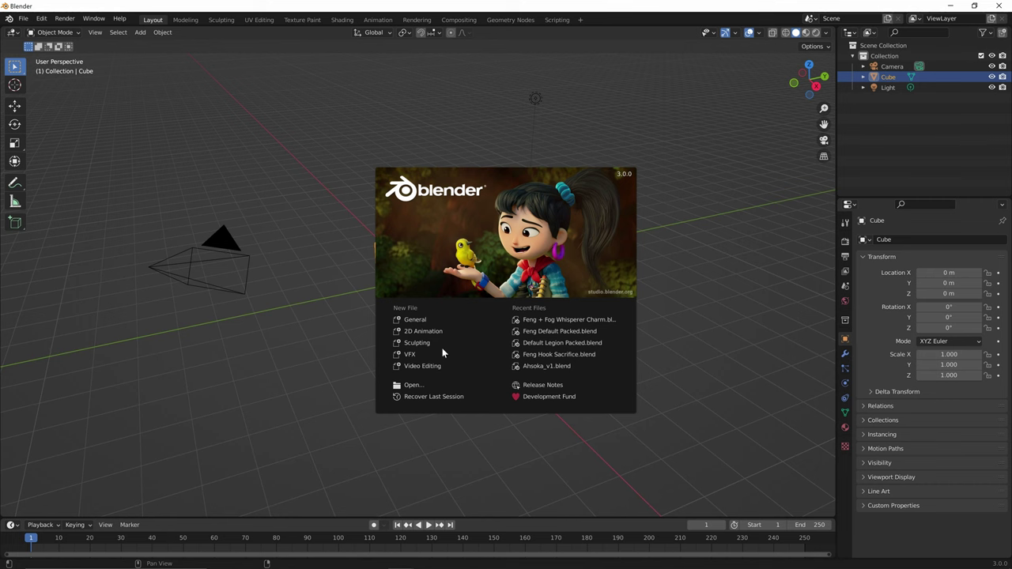
pyautogui.click(538, 331)
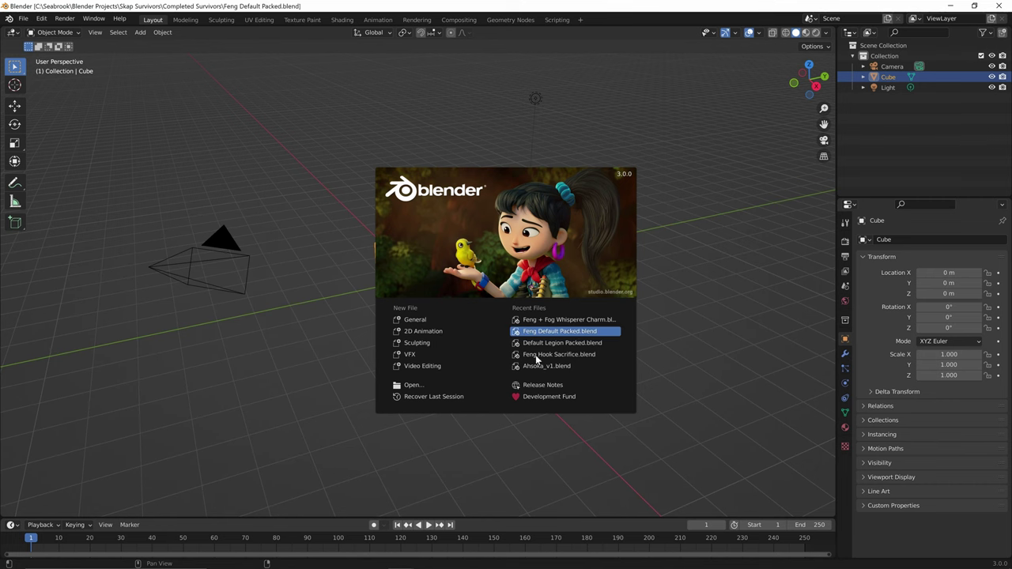
# Step: Select Feng's skeleton in the viewport and inspect the character model from several angles and distances
pyautogui.scroll(-5, 418, 328)
pyautogui.moveTo(417, 328); pyautogui.dragTo(482, 379, button='middle')
pyautogui.click(455, 336)
pyautogui.scroll(2, 490, 360)
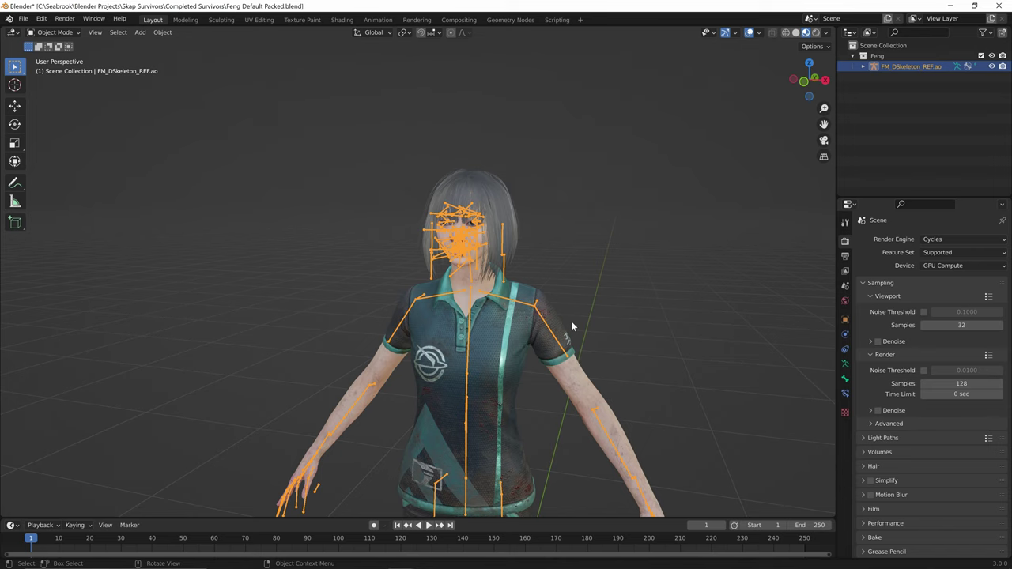
pyautogui.moveTo(639, 346); pyautogui.dragTo(612, 259, button='middle')
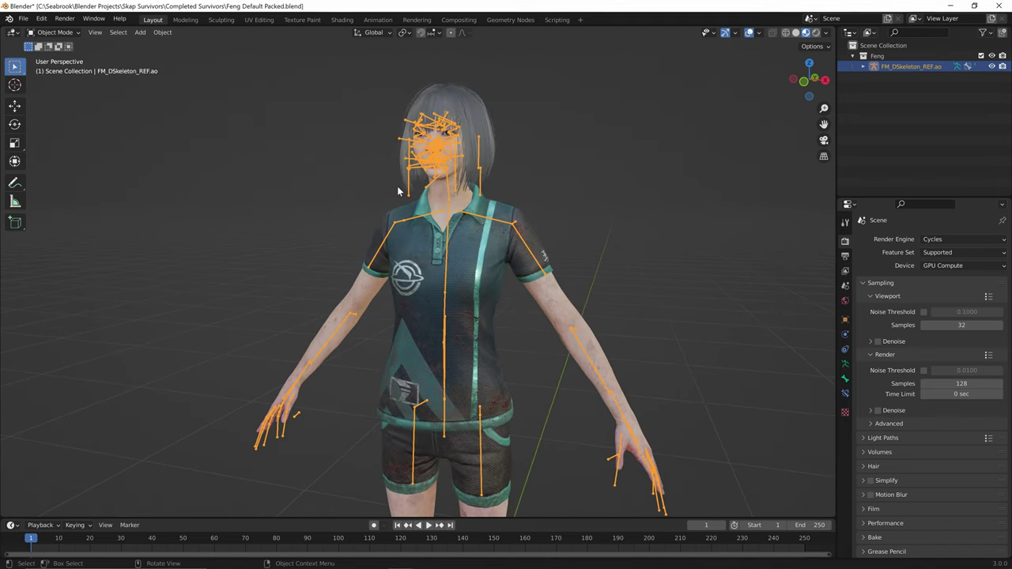
pyautogui.click(538, 250)
pyautogui.click(490, 224)
pyautogui.moveTo(490, 224); pyautogui.dragTo(559, 238, button='middle')
pyautogui.scroll(2, 544, 234)
pyautogui.scroll(-5, 559, 239)
pyautogui.scroll(3, 537, 233)
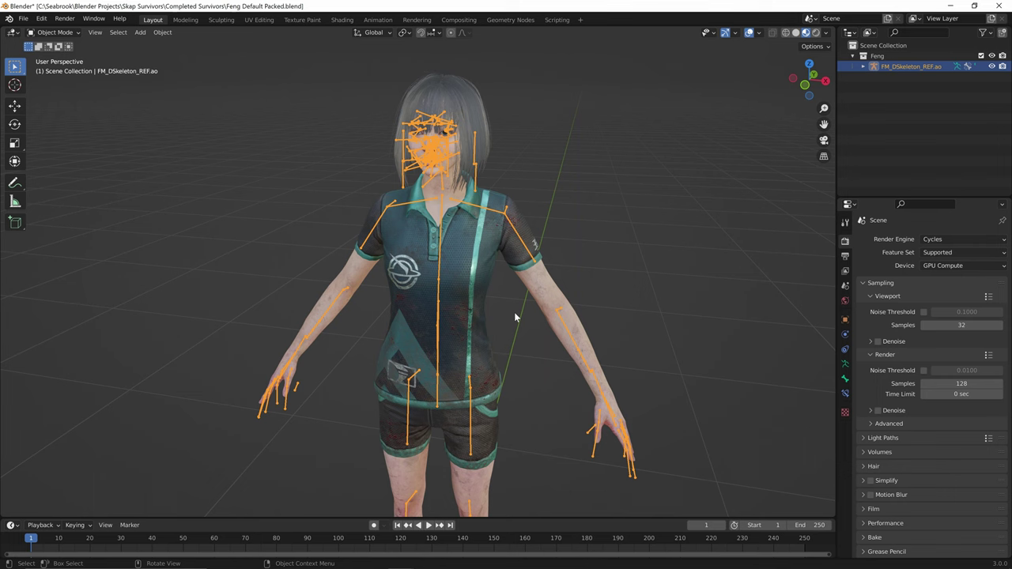
# Step: Select Feng's skeleton and show the PSK/PSA Import add-on settings in the sidebar
pyautogui.press('d')
pyautogui.press('f')
pyautogui.press('n')
pyautogui.press('n')
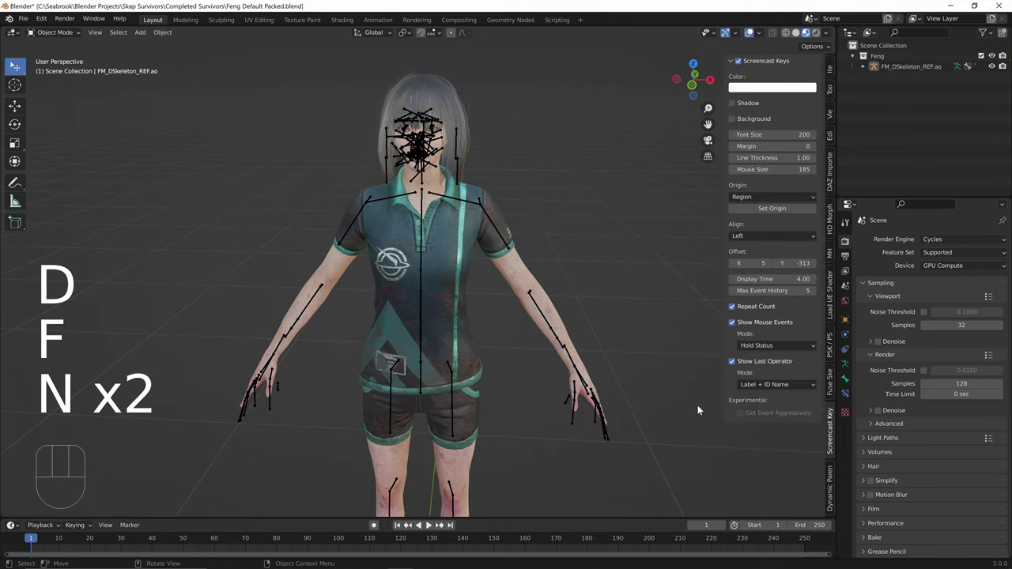
pyautogui.click(490, 225)
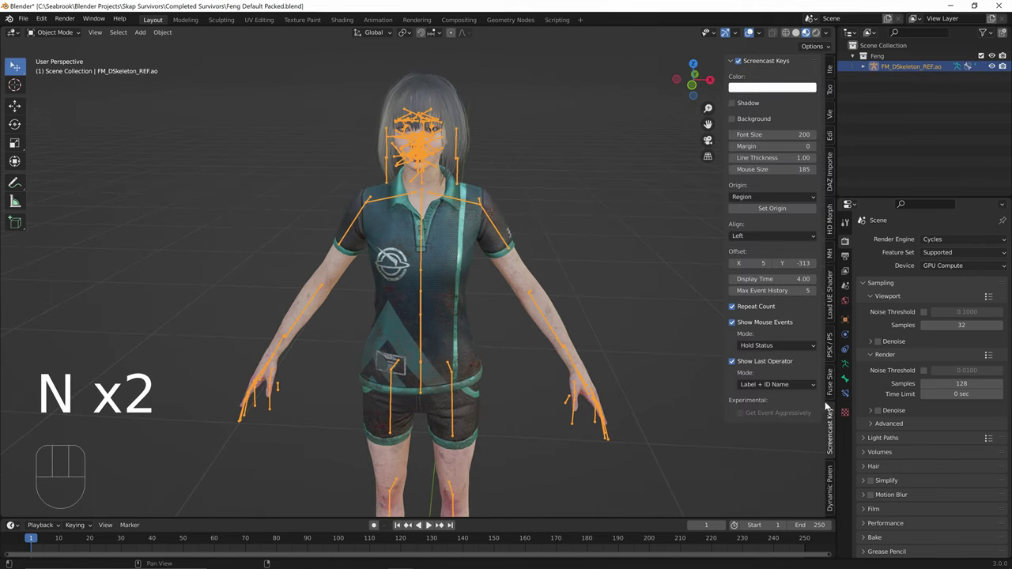
pyautogui.moveTo(626, 366); pyautogui.dragTo(598, 366, button='middle')
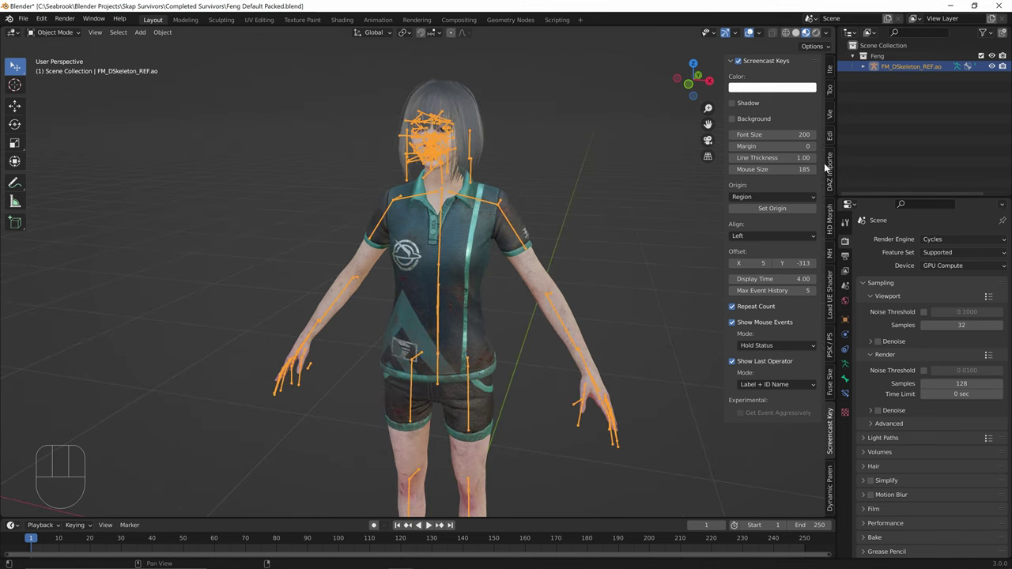
pyautogui.click(830, 341)
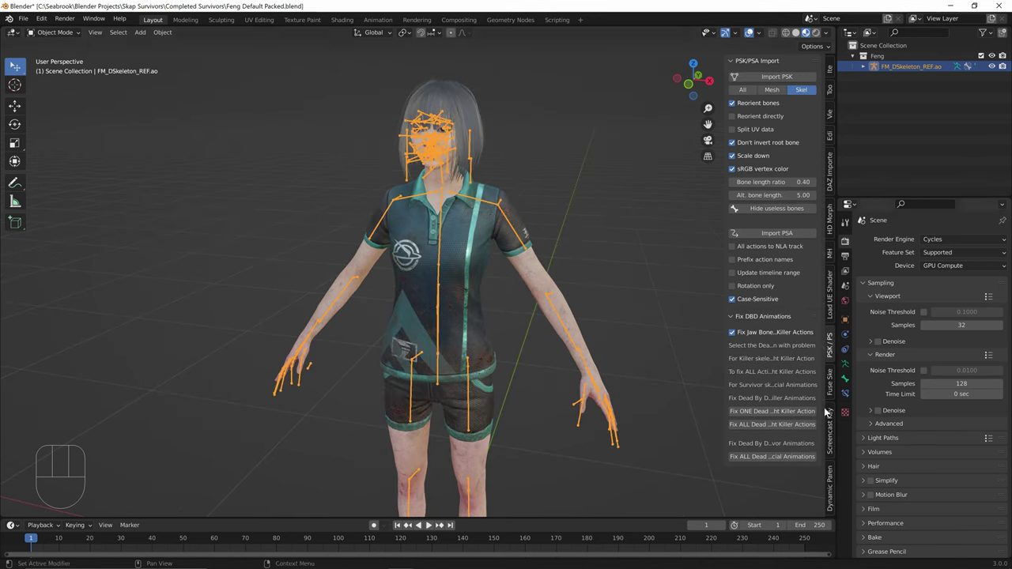
# Step: Widen the sidebar so the full names of the PSK/PSA Import and Fix DBD Animations options fit
pyautogui.press('n')
pyautogui.press('n')
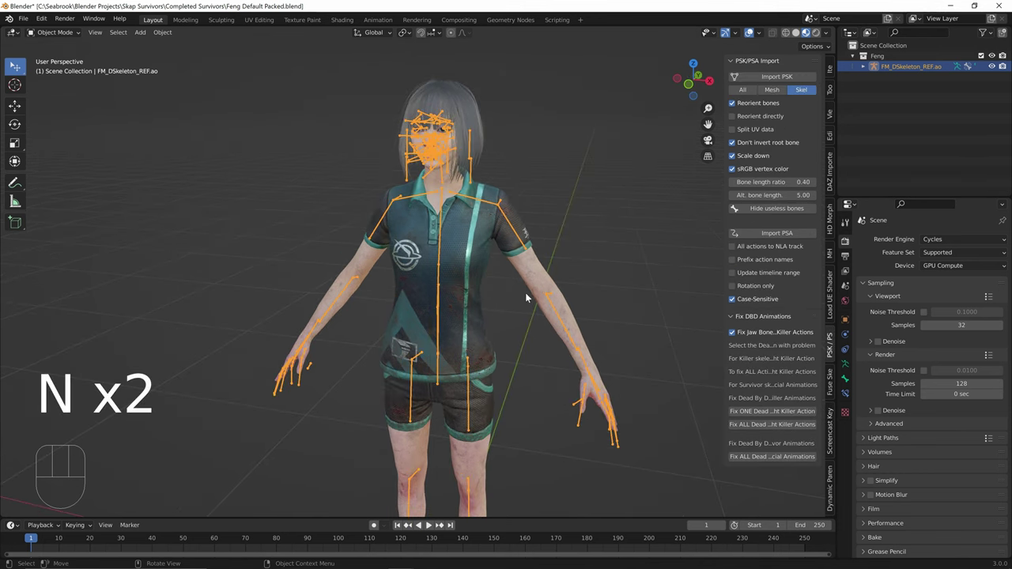
pyautogui.moveTo(721, 285); pyautogui.dragTo(637, 290)
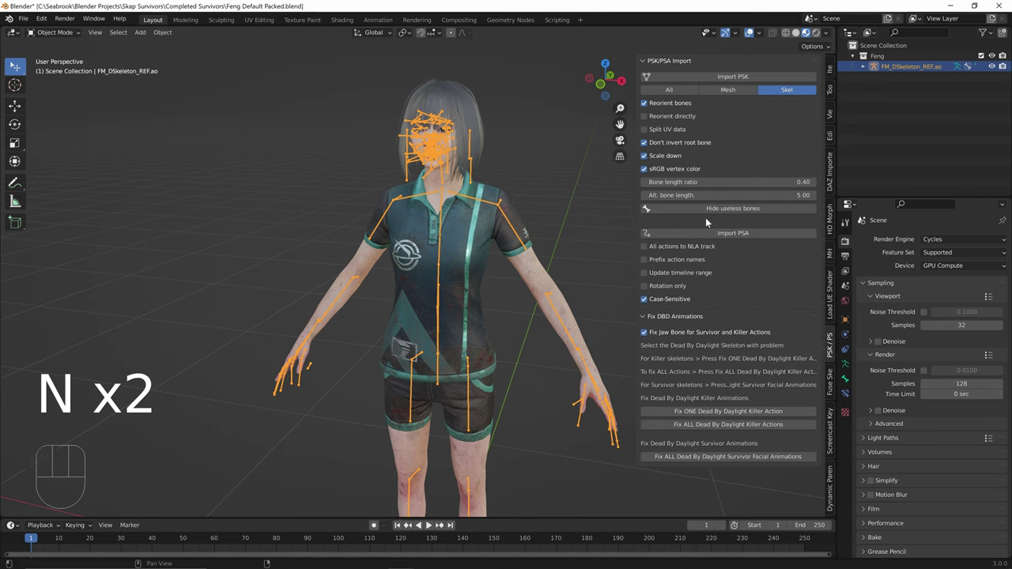
# Step: Set the PSK import to All and browse to Survivor Charms Tutorial\Game\Meshes\Charms for the file
pyautogui.click(669, 91)
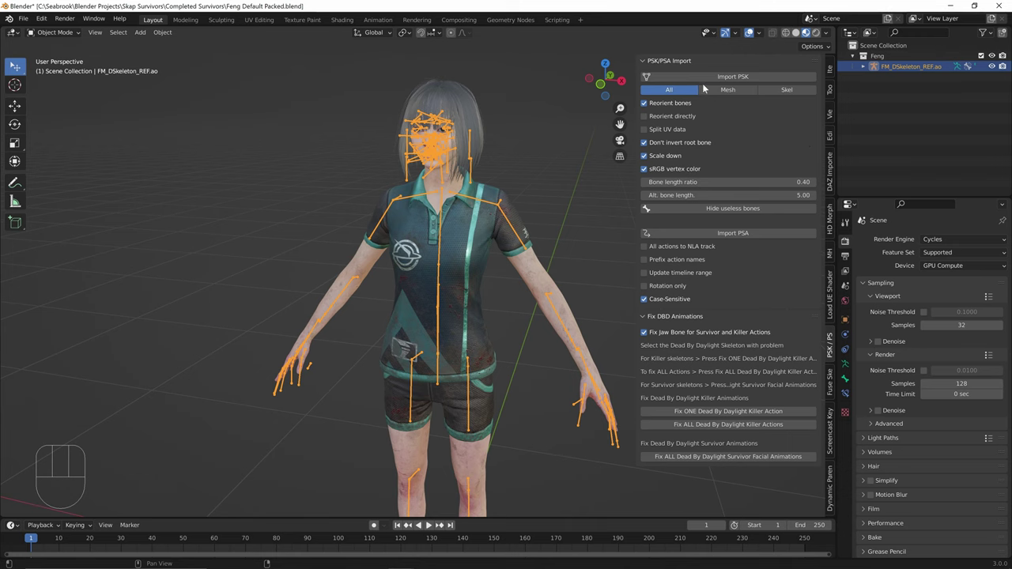
pyautogui.click(698, 77)
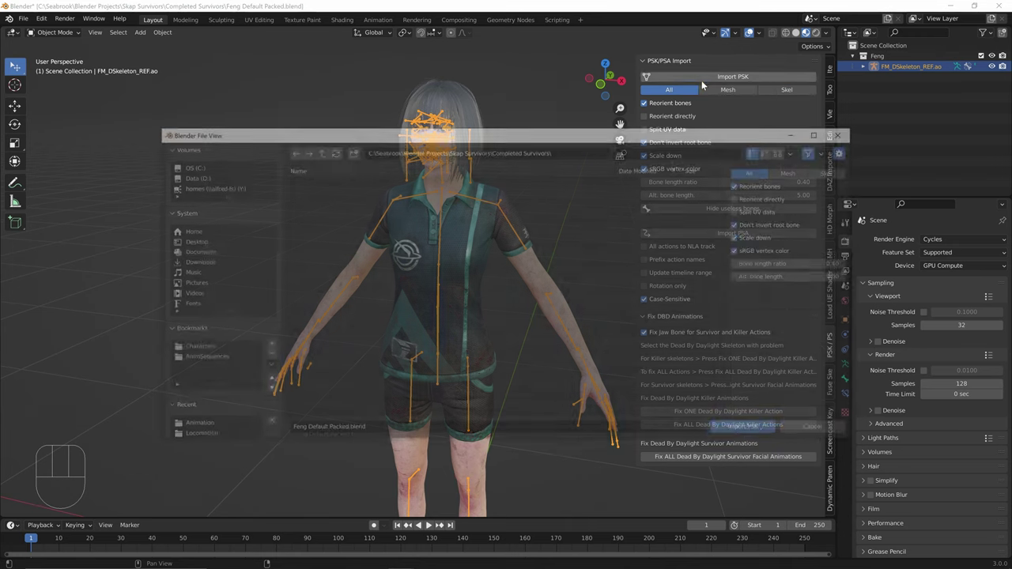
pyautogui.click(317, 151)
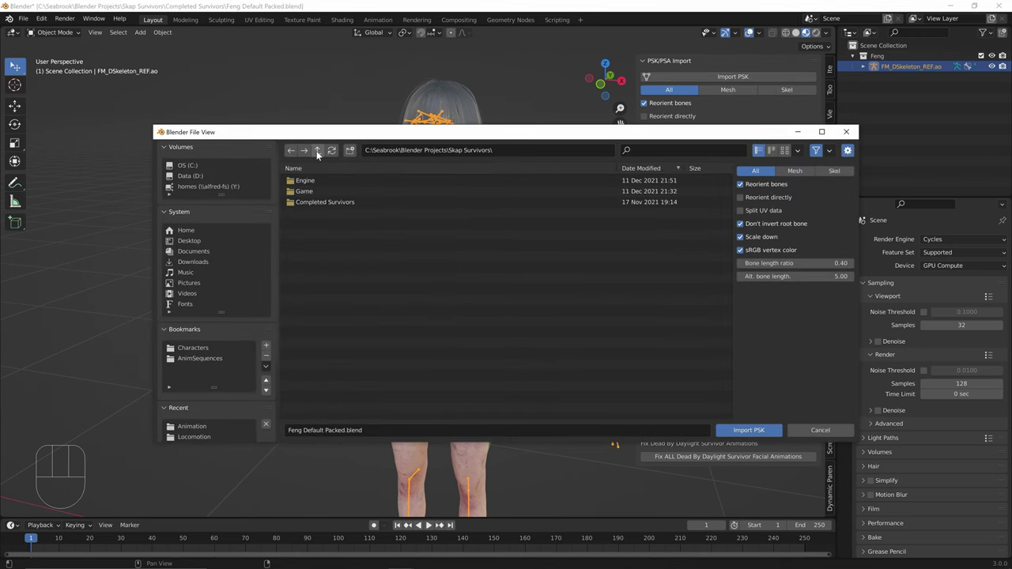
pyautogui.click(315, 153)
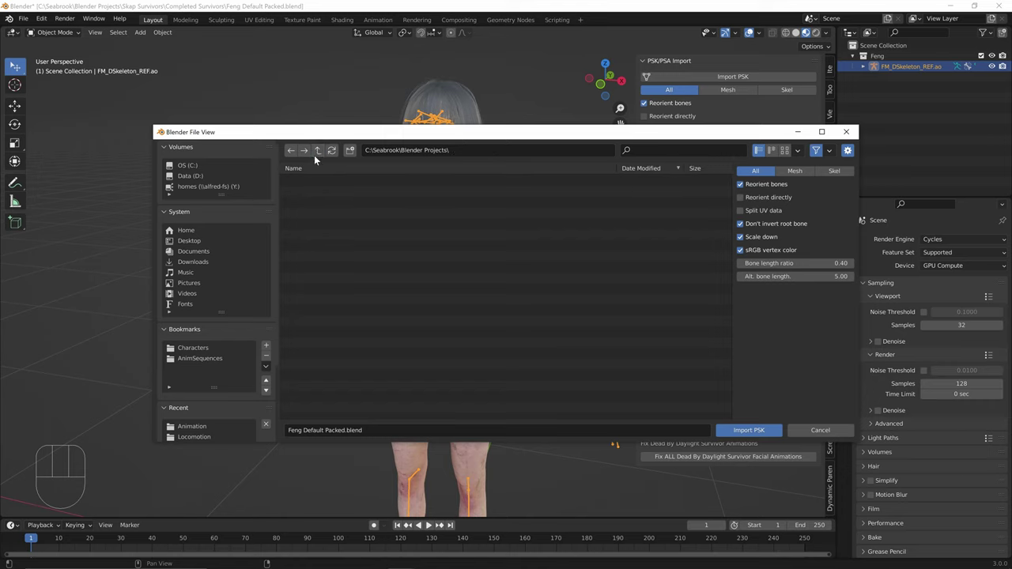
pyautogui.click(345, 181)
pyautogui.click(343, 191)
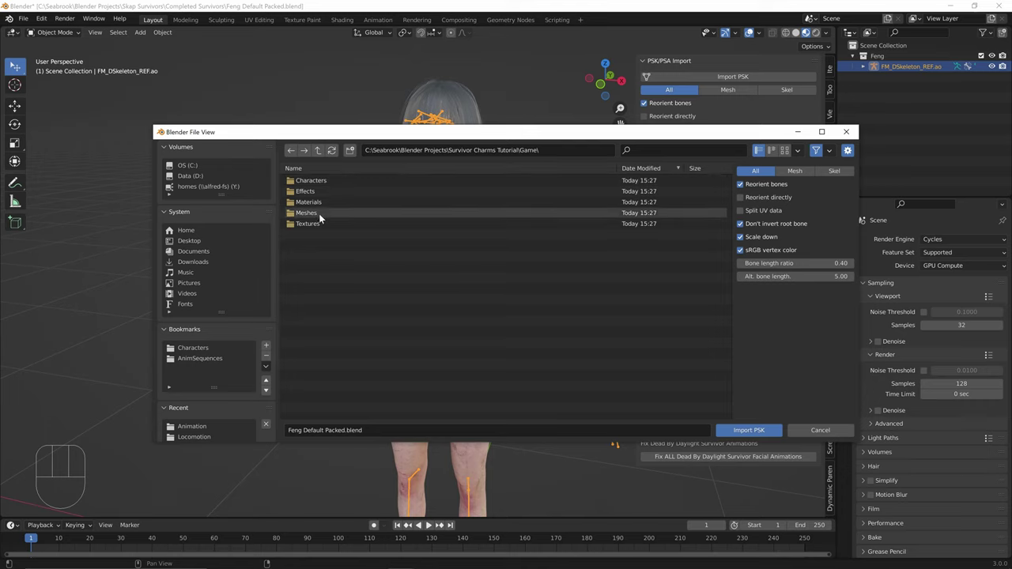
pyautogui.click(320, 213)
pyautogui.click(331, 181)
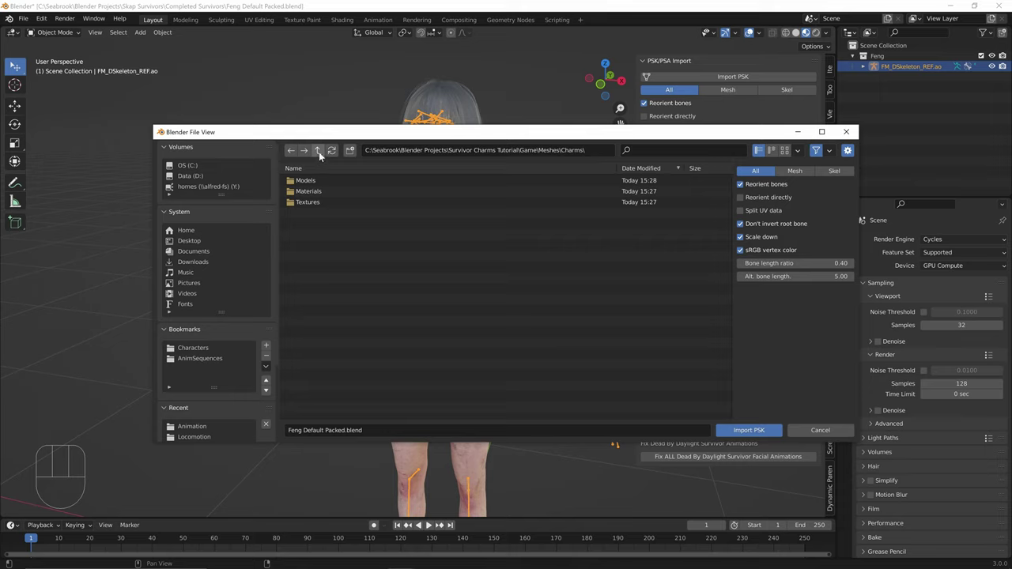
# Step: Import SurvivorChains_04_REF.psk from the Meshes\Charms\Models\Chains\Survivor_Chains folder of the Survivor Charms Tutorial project
pyautogui.click(318, 150)
pyautogui.click(317, 151)
pyautogui.click(317, 150)
pyautogui.doubleClick(304, 191)
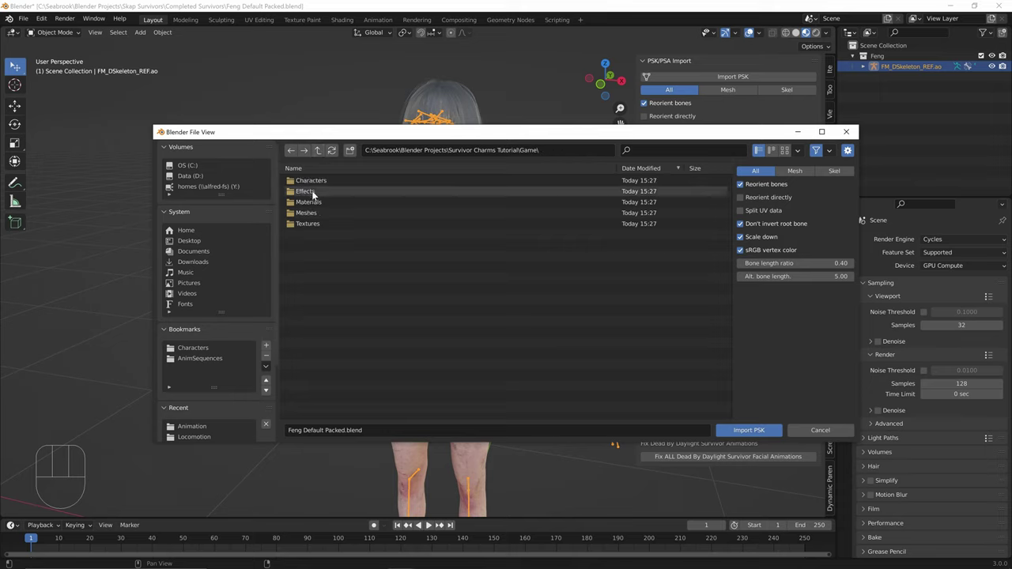
pyautogui.click(314, 215)
pyautogui.doubleClick(313, 214)
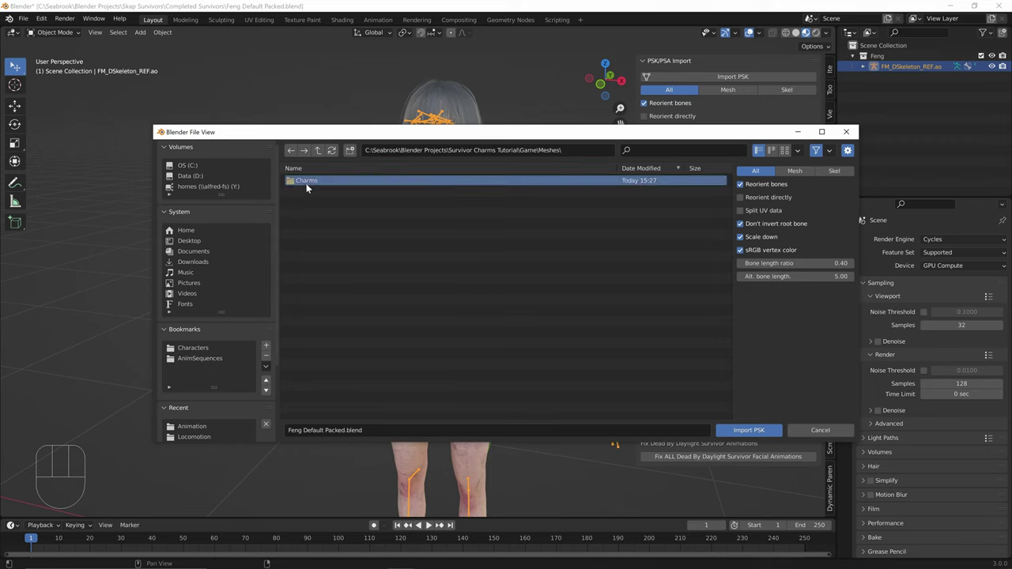
pyautogui.doubleClick(306, 183)
pyautogui.doubleClick(315, 182)
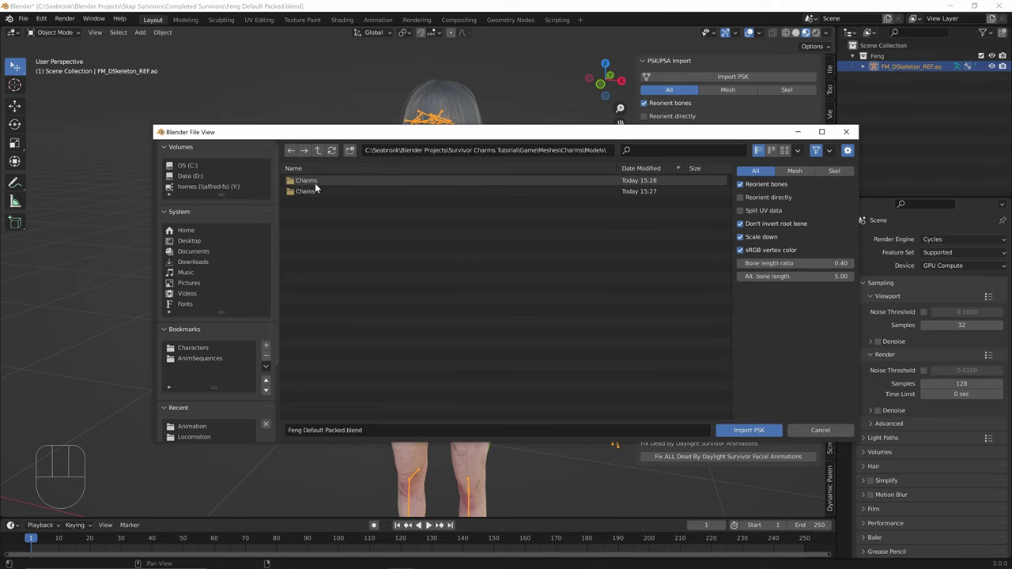
pyautogui.click(331, 181)
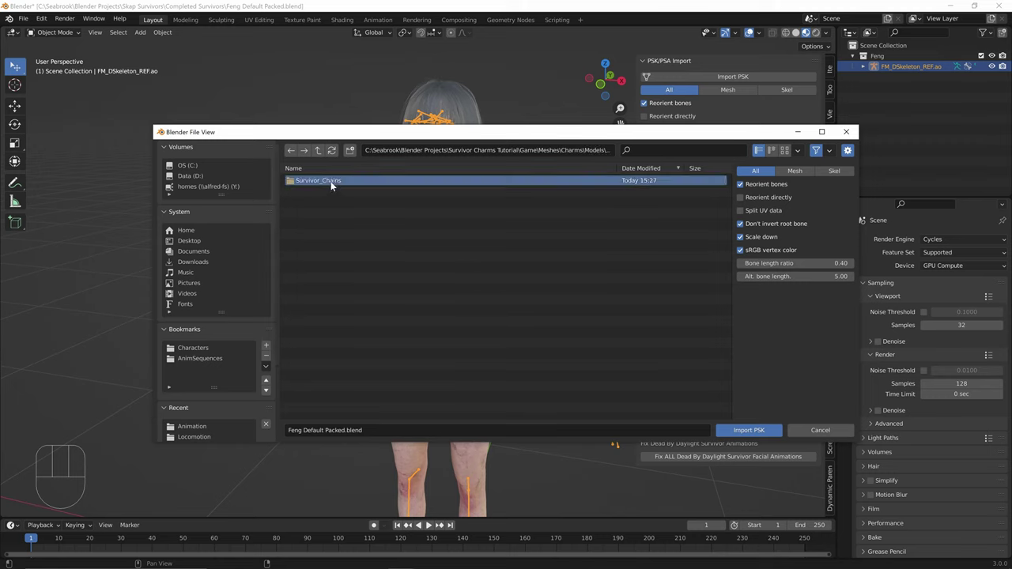
pyautogui.doubleClick(330, 181)
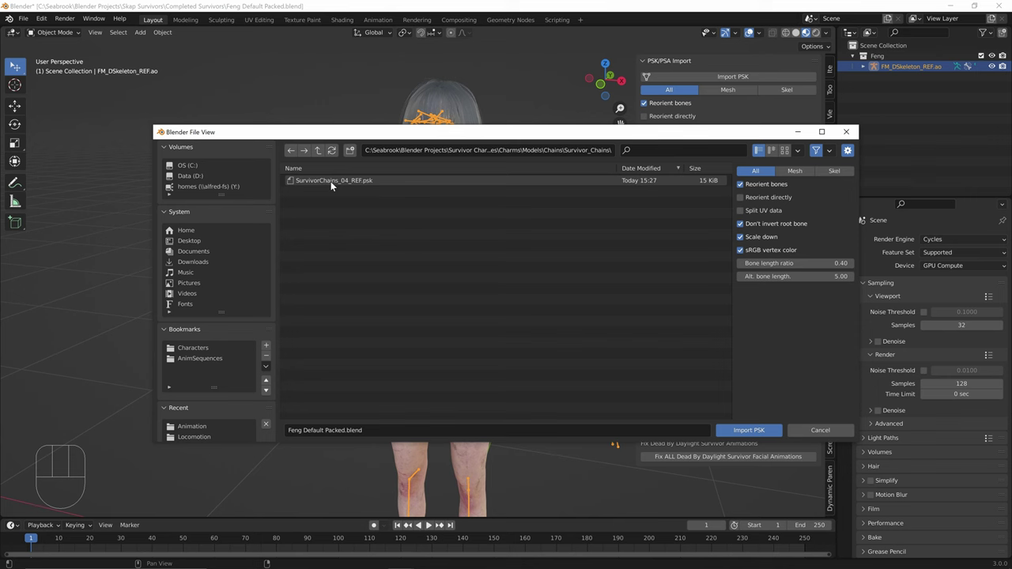
pyautogui.click(400, 184)
pyautogui.doubleClick(401, 185)
# Step: Inspect the imported survivor chain bones beside Feng's hip up close and select the small chain mesh
pyautogui.moveTo(411, 254); pyautogui.dragTo(457, 246, button='middle')
pyautogui.keyDown('shift'); pyautogui.moveTo(509, 292); pyautogui.dragTo(499, 170, button='middle'); pyautogui.keyUp('shift')
pyautogui.keyDown('shift'); pyautogui.moveTo(450, 197); pyautogui.dragTo(370, 245, button='middle'); pyautogui.keyUp('shift')
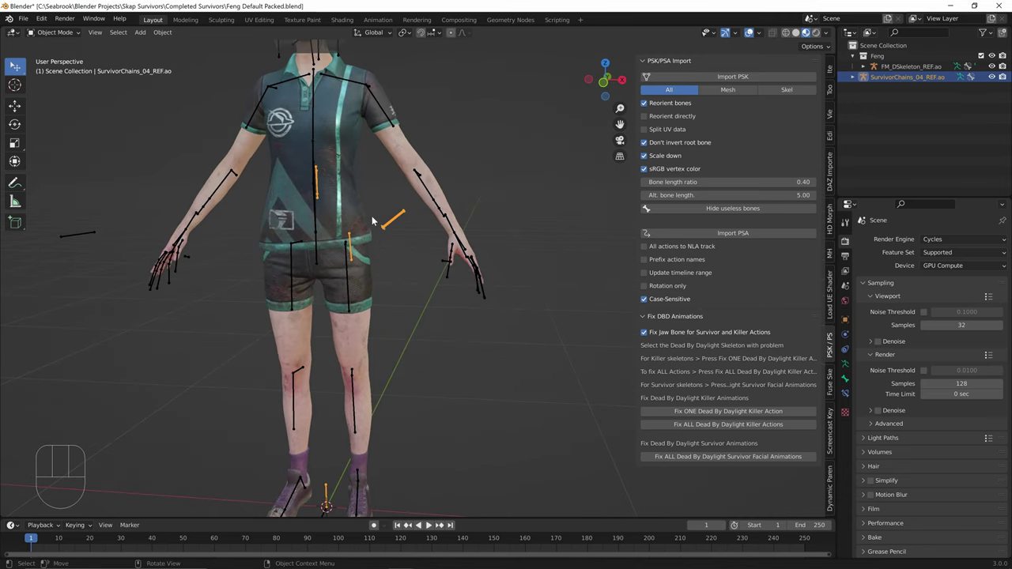
pyautogui.scroll(5, 369, 209)
pyautogui.keyDown('shift'); pyautogui.moveTo(366, 199); pyautogui.dragTo(452, 324, button='middle'); pyautogui.keyUp('shift')
pyautogui.scroll(3, 337, 192)
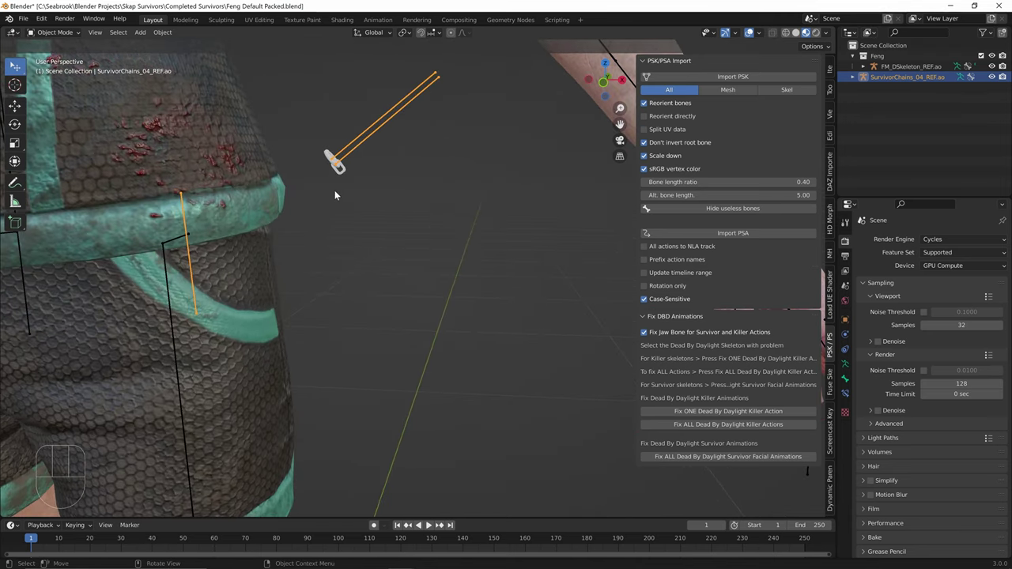
pyautogui.moveTo(337, 192)
pyautogui.mouseDown(button='middle')
pyautogui.moveTo(302, 203)
pyautogui.moveTo(337, 161)
pyautogui.moveTo(349, 192)
pyautogui.mouseUp(button='middle')
pyautogui.click(333, 158)
pyautogui.scroll(-5, 350, 185)
pyautogui.scroll(4, 350, 185)
pyautogui.scroll(-6, 371, 185)
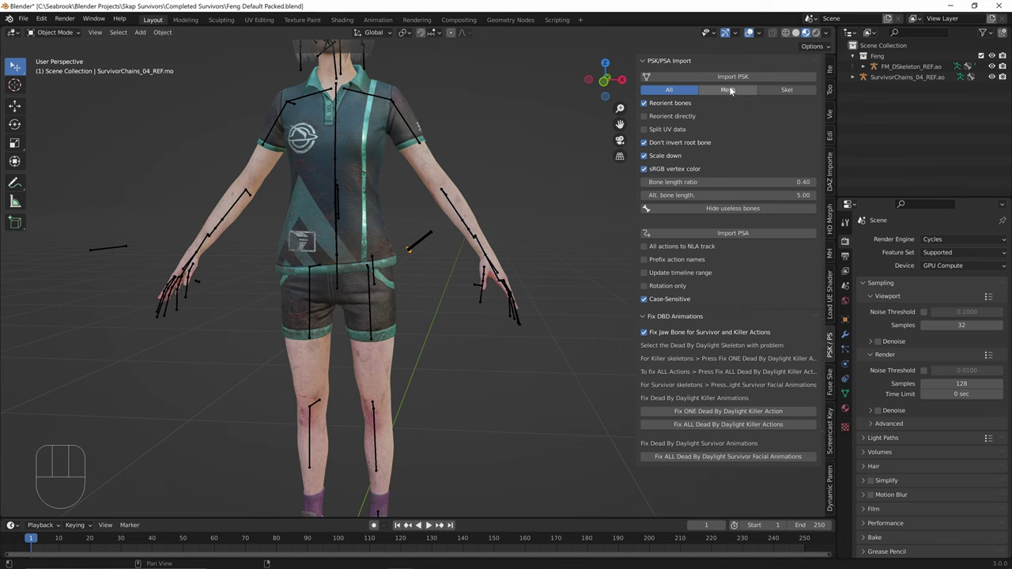
# Step: Import the charm model UN_Charms_003_REF.psk from the Models\Charms\Oman\Universal_Charms folder
pyautogui.click(711, 78)
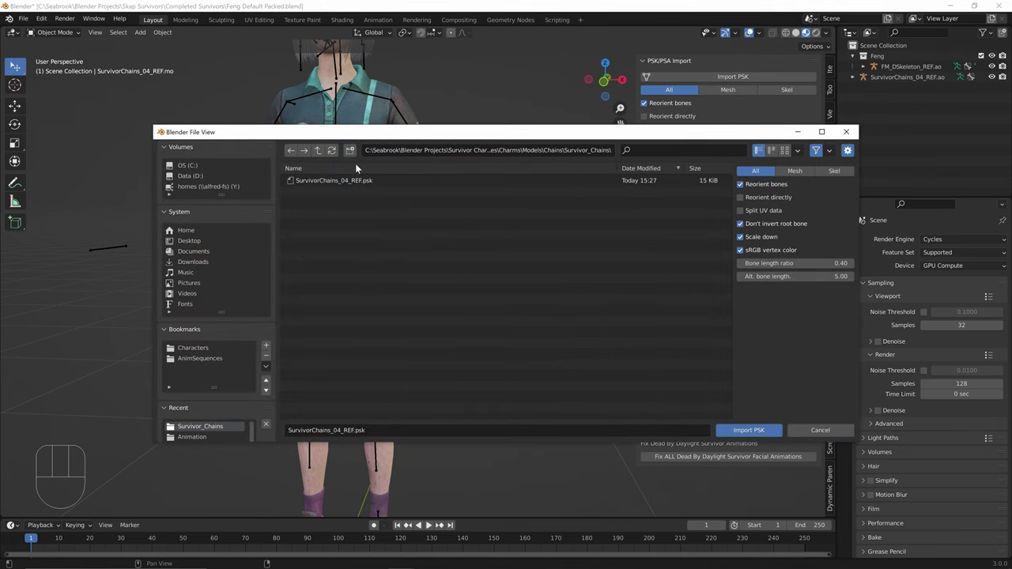
pyautogui.click(319, 153)
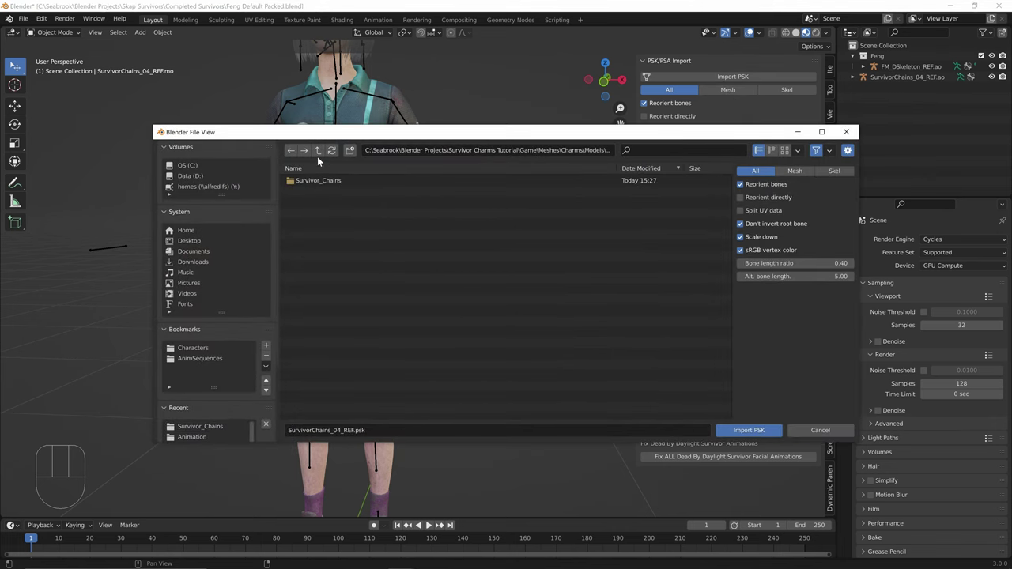
pyautogui.click(318, 151)
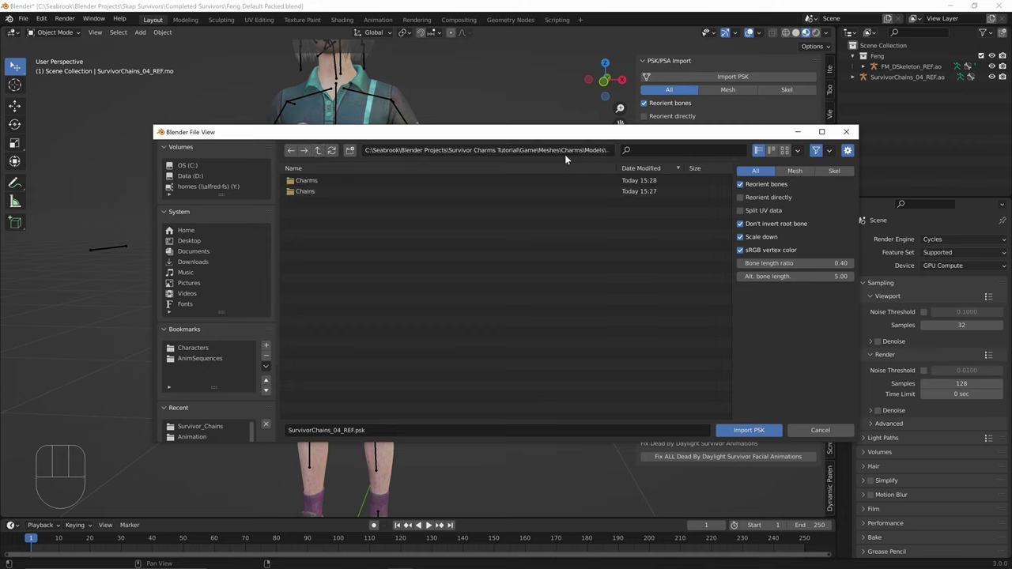
pyautogui.click(376, 188)
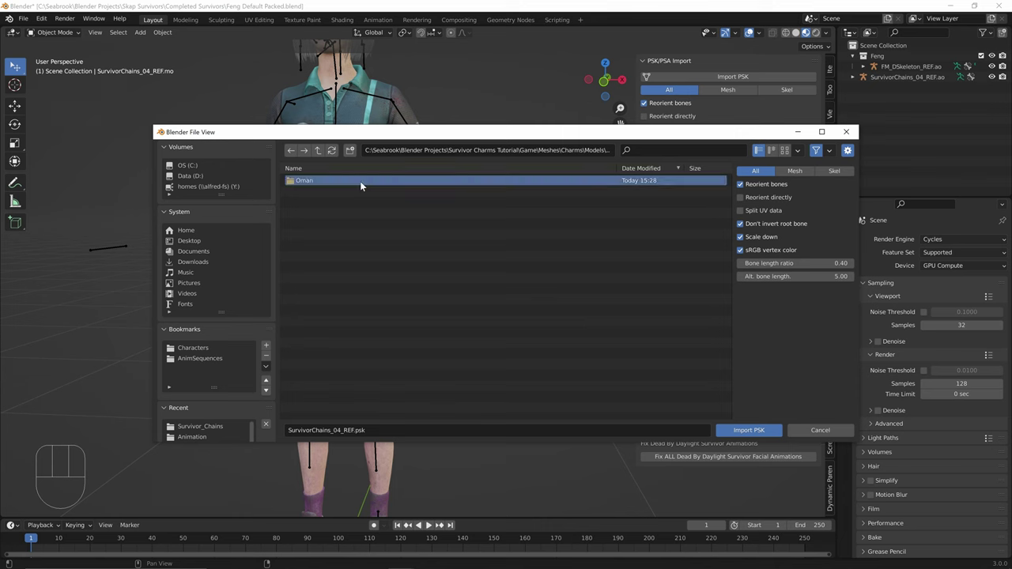
pyautogui.click(360, 181)
pyautogui.click(359, 181)
pyautogui.click(359, 181)
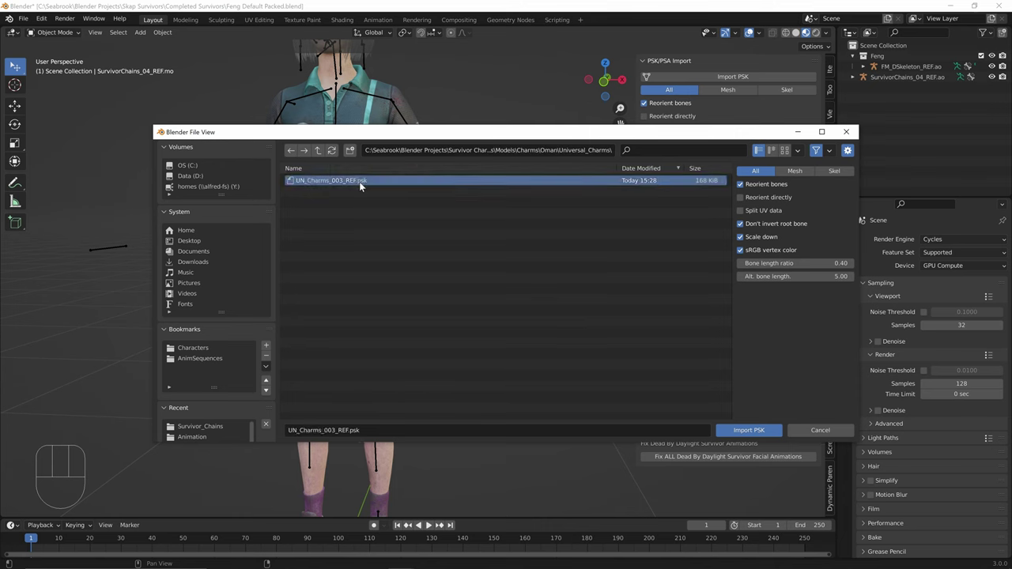
pyautogui.doubleClick(359, 181)
# Step: Select the imported charm mesh beneath Feng's feet and inspect it from several angles against the chain's position
pyautogui.scroll(-5, 395, 356)
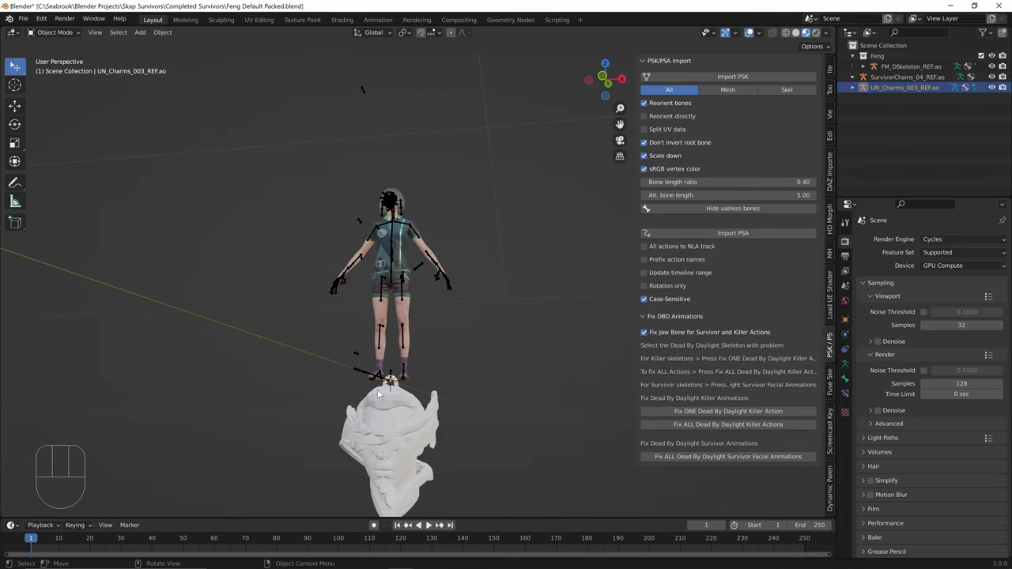
pyautogui.moveTo(377, 393); pyautogui.dragTo(464, 427, button='middle')
pyautogui.click(465, 426)
pyautogui.moveTo(403, 396); pyautogui.dragTo(490, 445, button='middle')
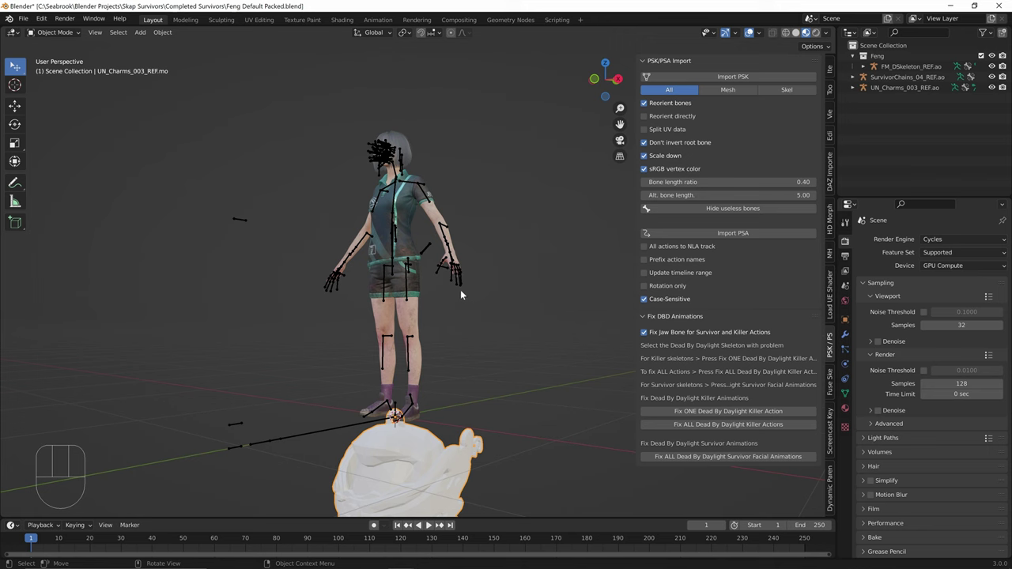
pyautogui.moveTo(461, 295); pyautogui.dragTo(444, 355, button='middle')
pyautogui.keyDown('shift'); pyautogui.moveTo(444, 307); pyautogui.dragTo(469, 276, button='middle'); pyautogui.keyUp('shift')
pyautogui.scroll(1, 461, 291)
pyautogui.scroll(2, 461, 296)
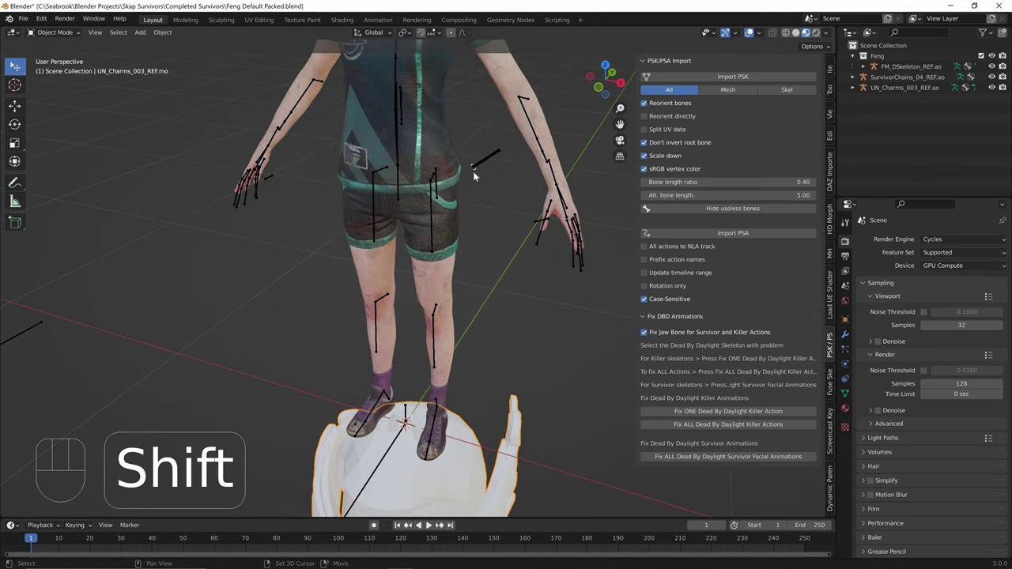
# Step: Try adding the small chain mesh at Feng's hip to the selection and reselect only the charm mesh
pyautogui.keyDown('shift'); pyautogui.click(475, 174); pyautogui.keyUp('shift')
pyautogui.moveTo(445, 345); pyautogui.dragTo(504, 409, button='middle')
pyautogui.rightClick(427, 395)
pyautogui.click(404, 366)
pyautogui.click(412, 427)
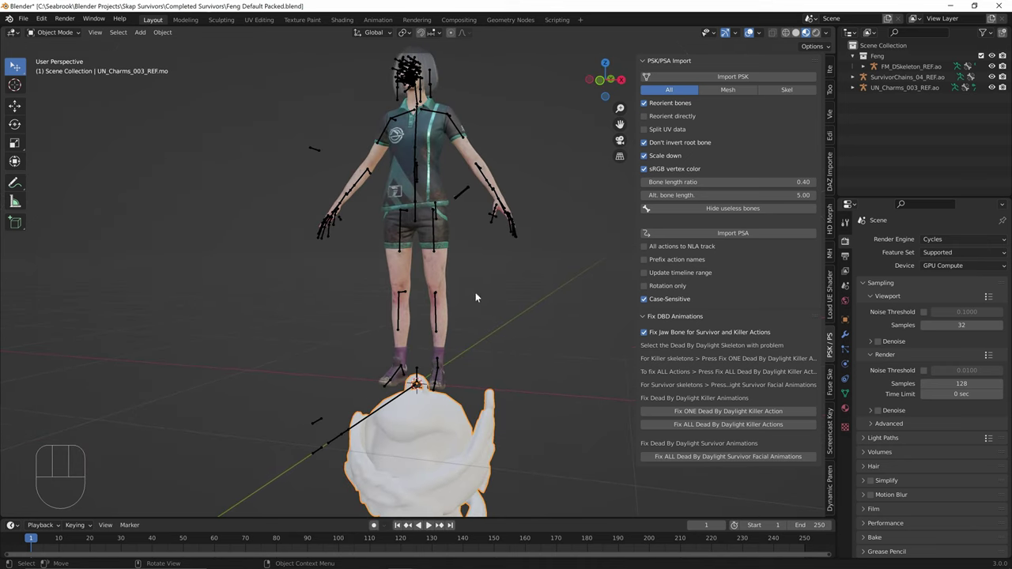
pyautogui.click(420, 411)
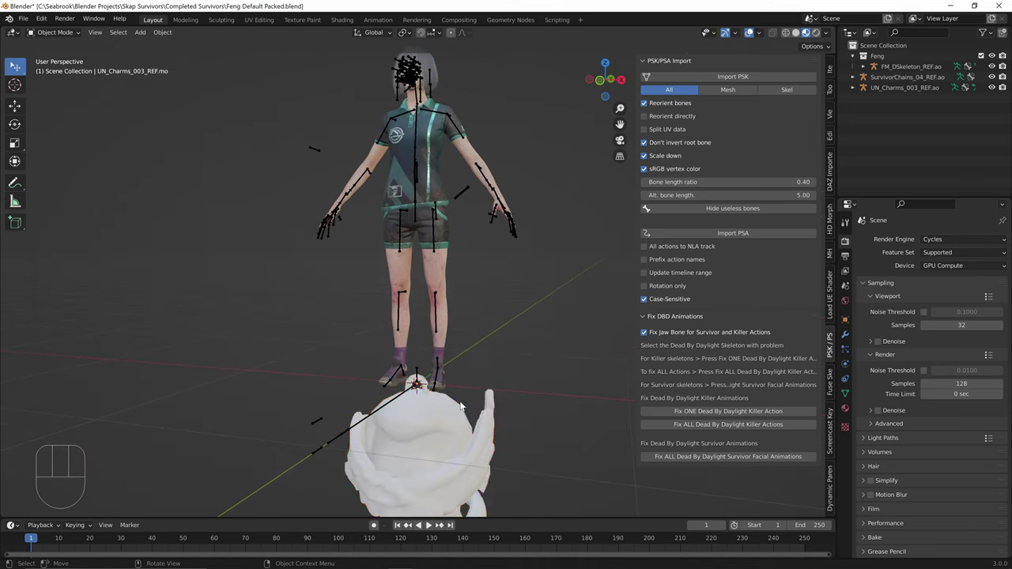
pyautogui.click(438, 414)
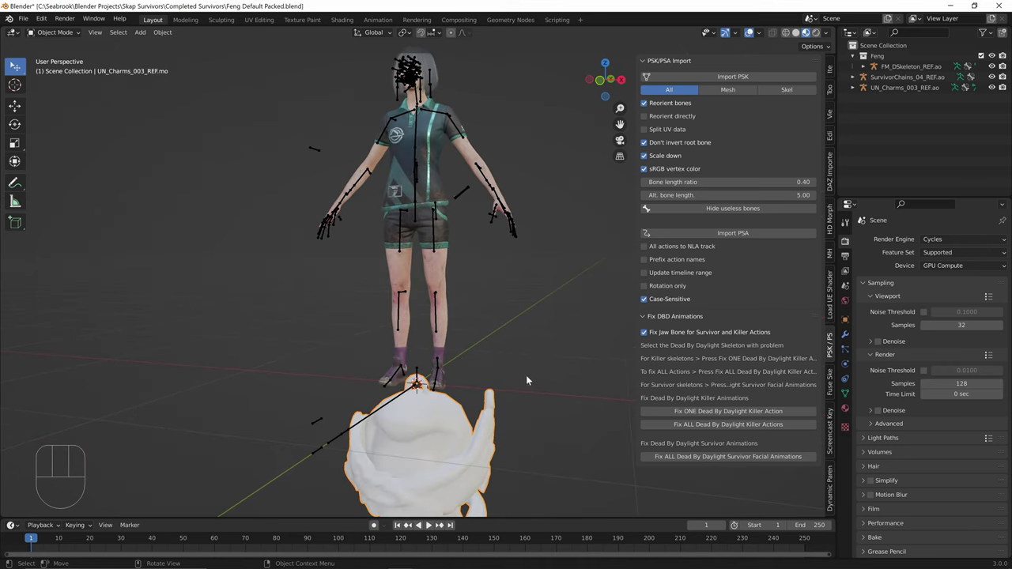
# Step: Show the Load UE Shader add-on settings and widen the sidebar so the shader map method descriptions fit
pyautogui.click(830, 303)
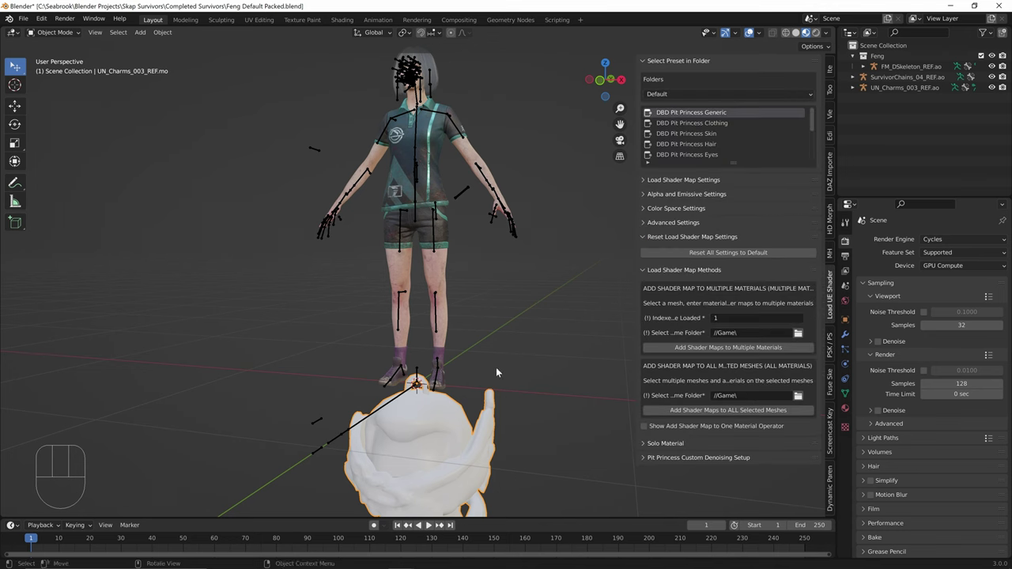
pyautogui.press('n')
pyautogui.press('n')
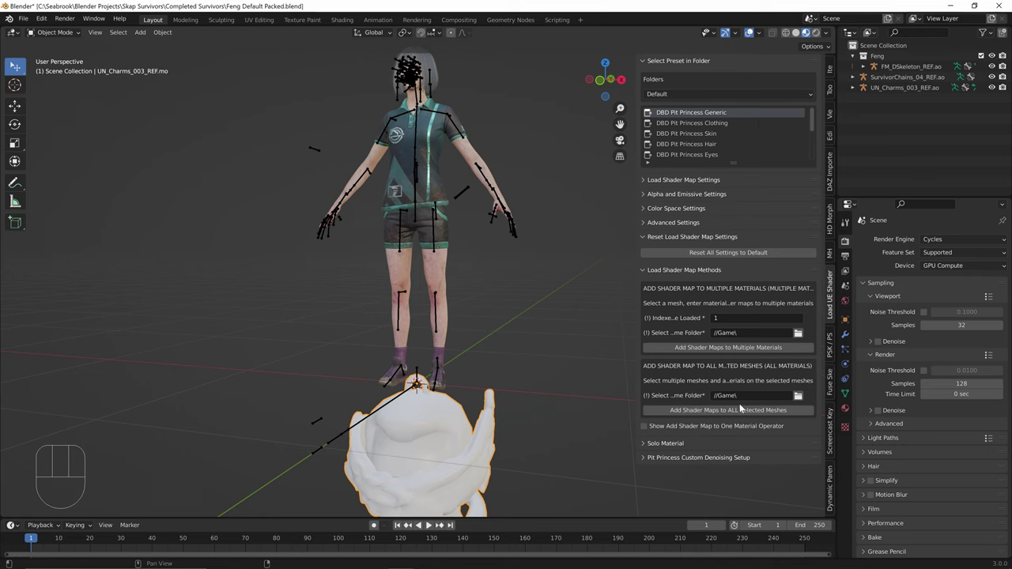
pyautogui.moveTo(635, 383); pyautogui.dragTo(567, 383)
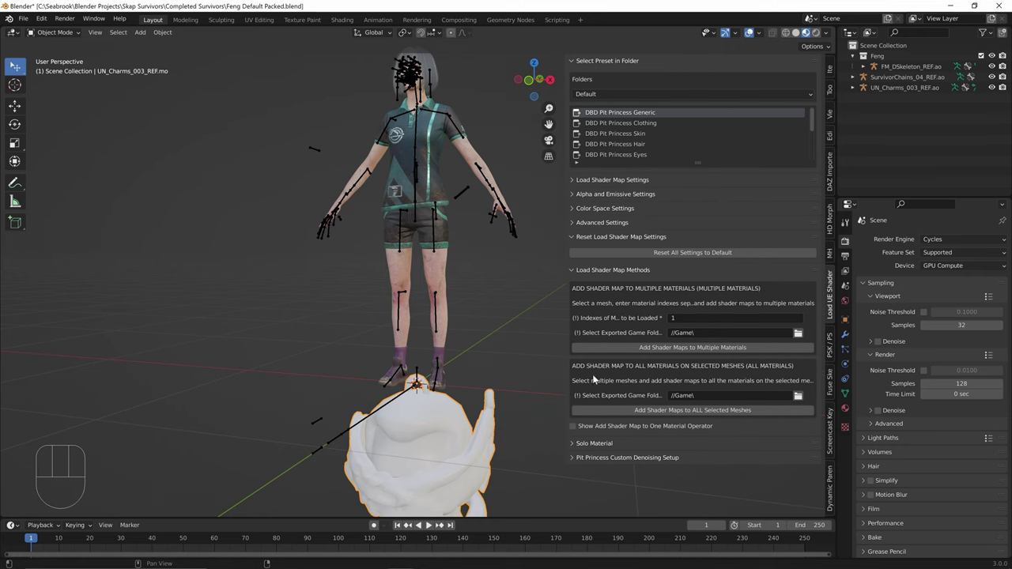
pyautogui.click(660, 410)
pyautogui.click(609, 444)
pyautogui.click(798, 397)
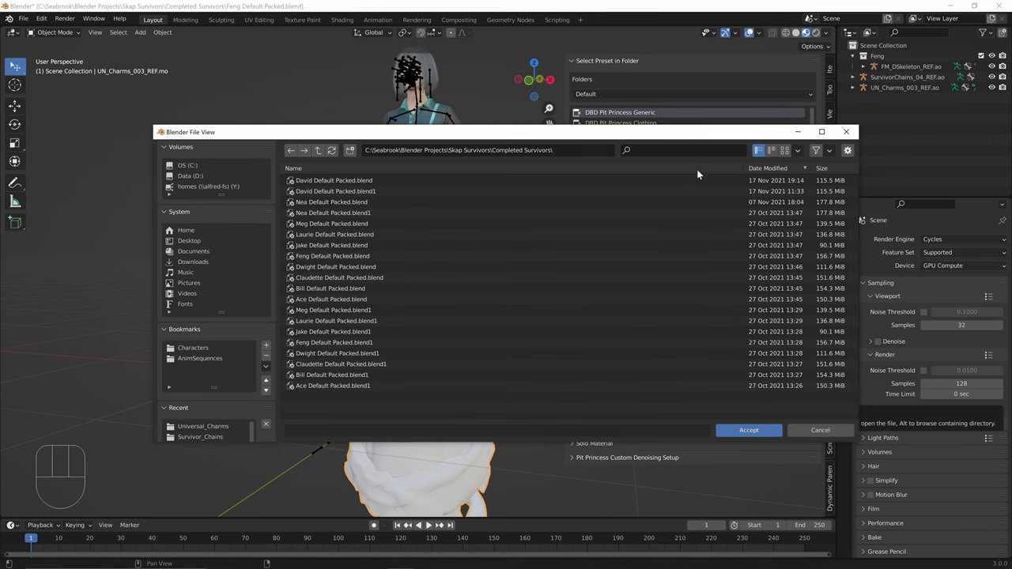
pyautogui.click(317, 150)
pyautogui.click(317, 150)
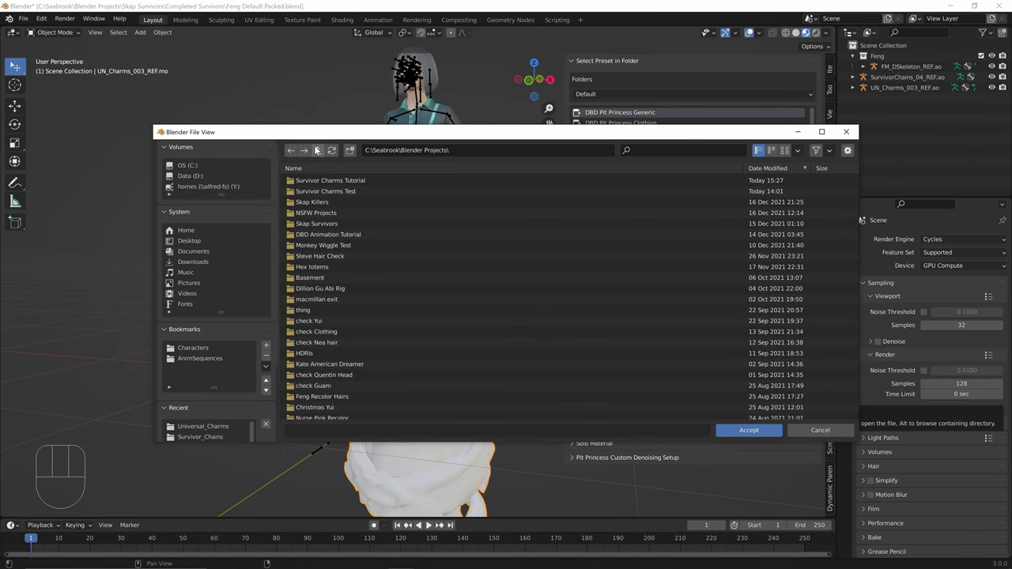
pyautogui.click(317, 150)
pyautogui.click(845, 131)
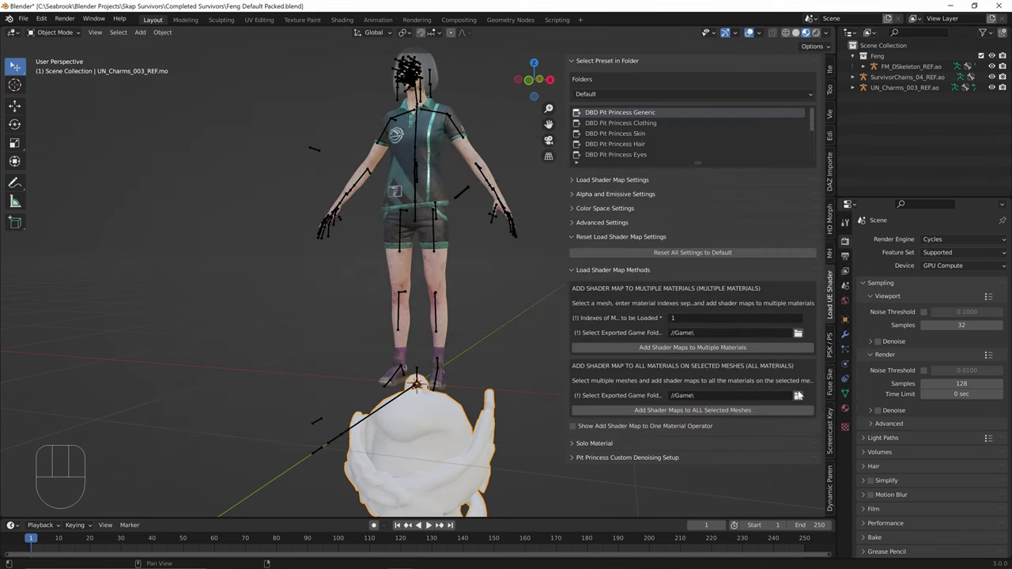
# Step: Set the exported game folder for the shader map methods to the Survivor Charms Tutorial\Game folder within Blender Projects
pyautogui.click(763, 345)
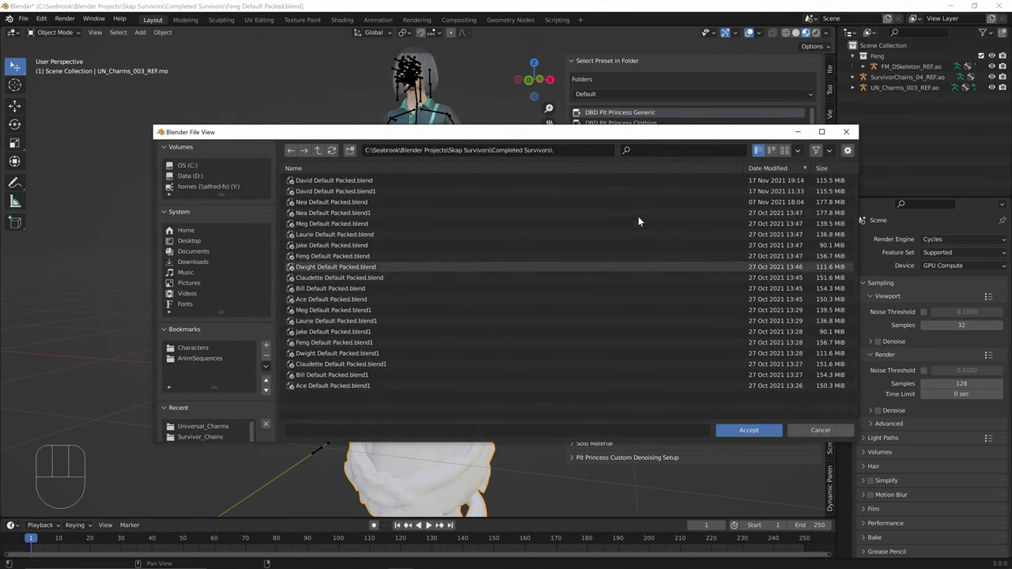
pyautogui.click(317, 150)
pyautogui.click(317, 150)
pyautogui.click(317, 150)
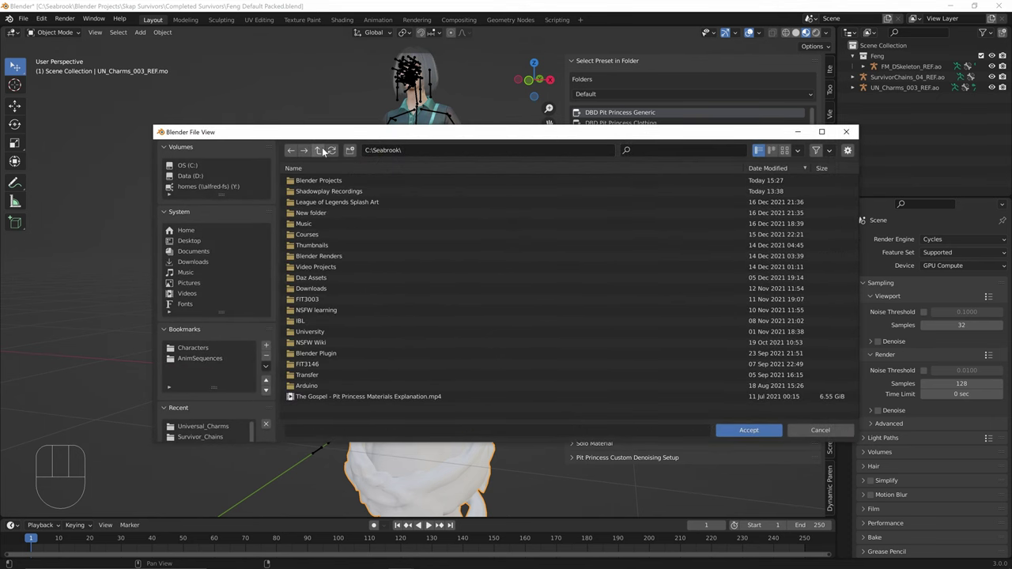
pyautogui.doubleClick(346, 179)
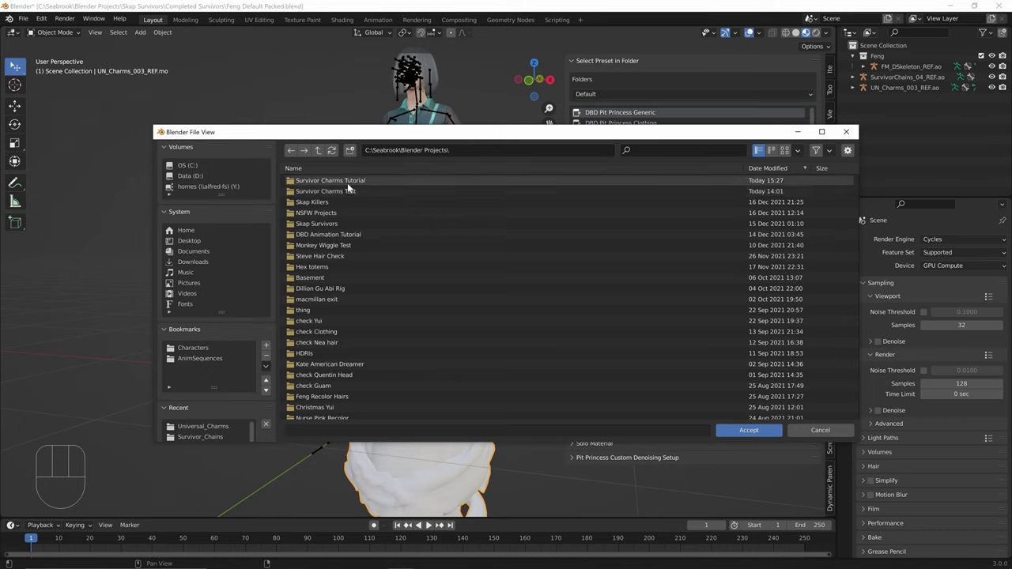
pyautogui.click(347, 184)
pyautogui.doubleClick(348, 182)
pyautogui.doubleClick(356, 189)
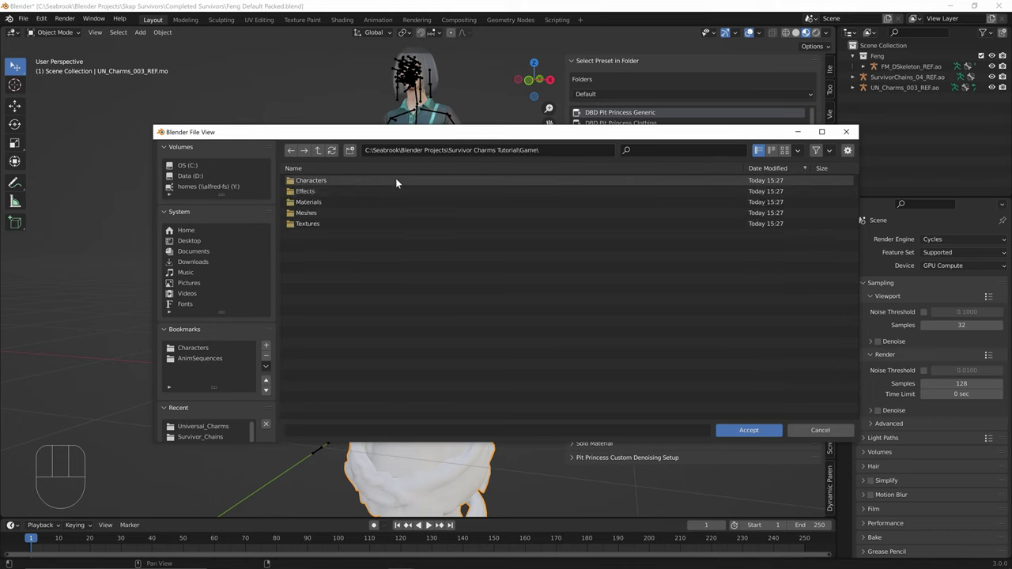
pyautogui.click(556, 153)
pyautogui.click(555, 154)
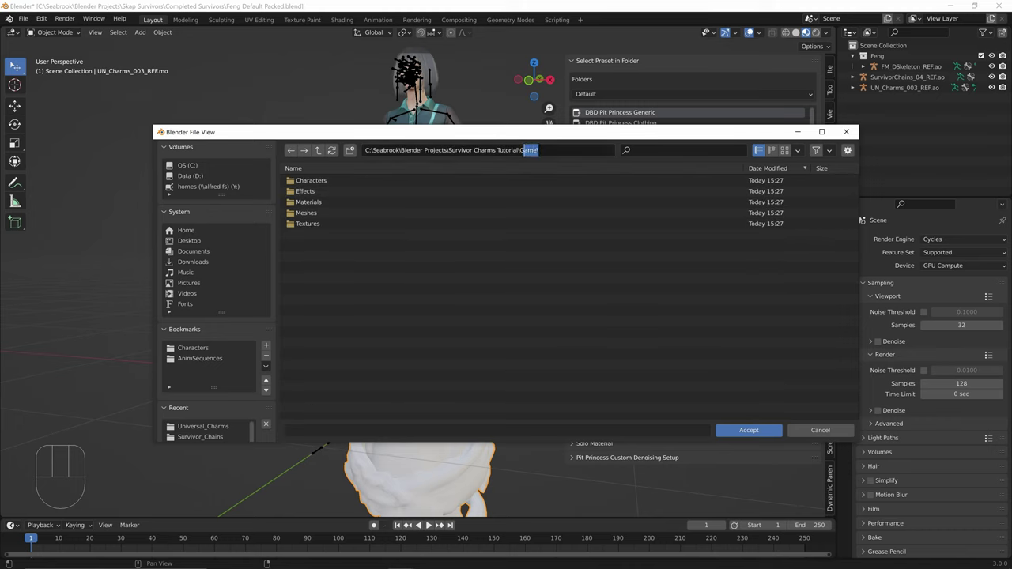
pyautogui.moveTo(539, 150)
pyautogui.mouseDown()
pyautogui.moveTo(364, 150)
pyautogui.moveTo(538, 150)
pyautogui.mouseUp()
pyautogui.click(747, 430)
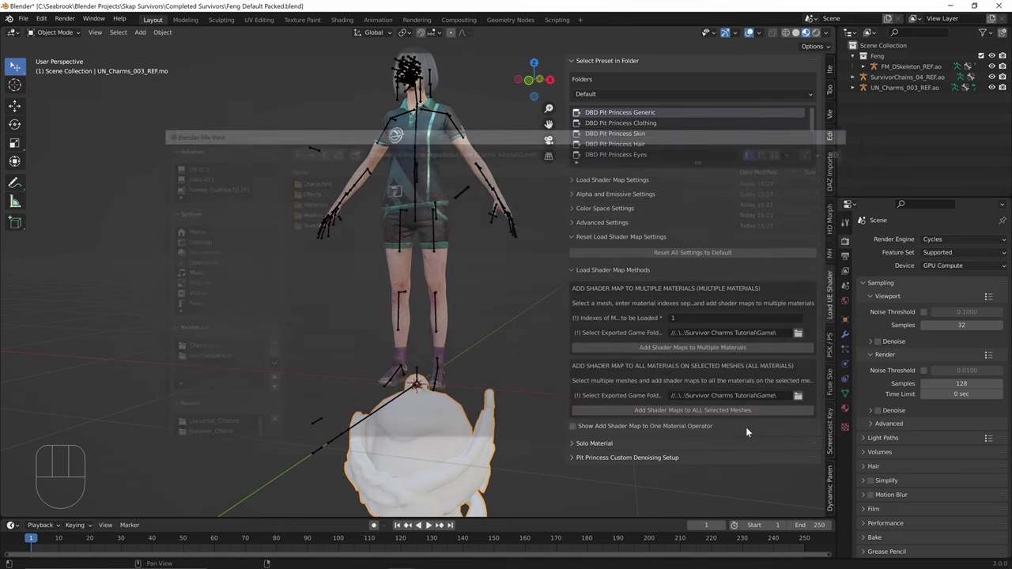
# Step: Add shader maps to all materials of the charm mesh and of the small chain mesh beside Feng's hip
pyautogui.click(720, 411)
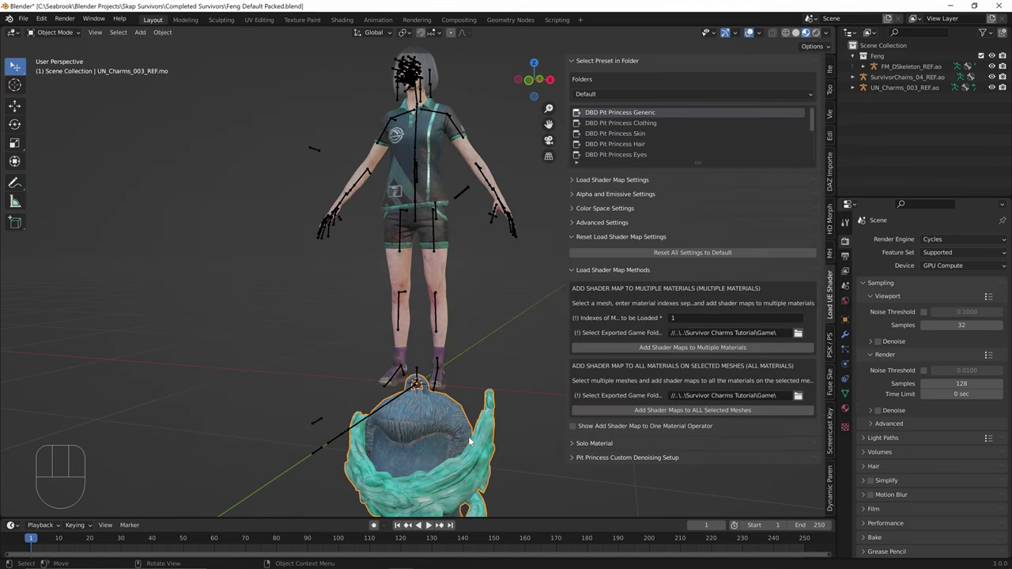
pyautogui.moveTo(475, 431); pyautogui.dragTo(375, 420, button='middle')
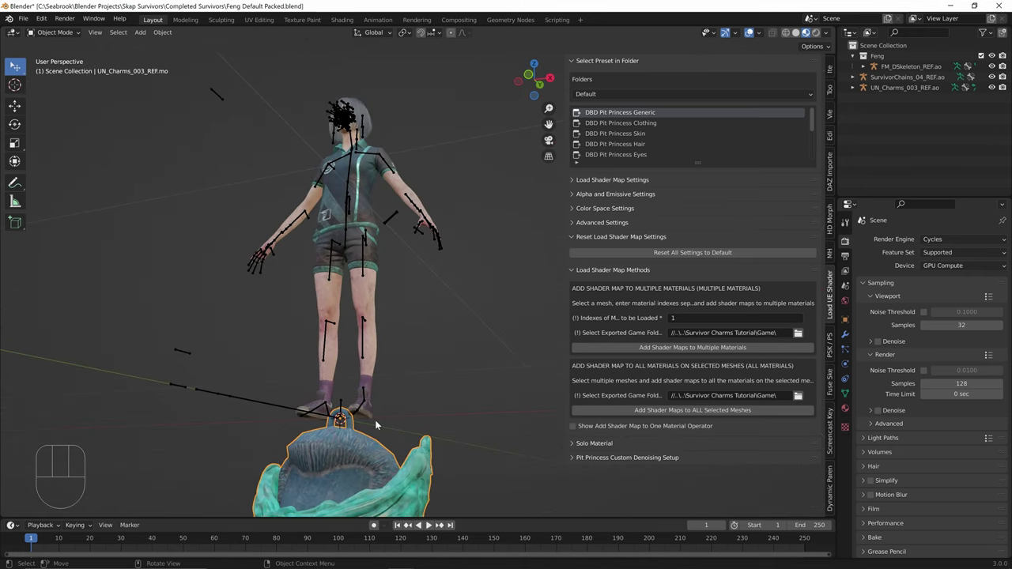
pyautogui.scroll(3, 393, 290)
pyautogui.keyDown('shift'); pyautogui.moveTo(385, 213); pyautogui.dragTo(390, 279, button='middle'); pyautogui.keyUp('shift')
pyautogui.scroll(2, 390, 280)
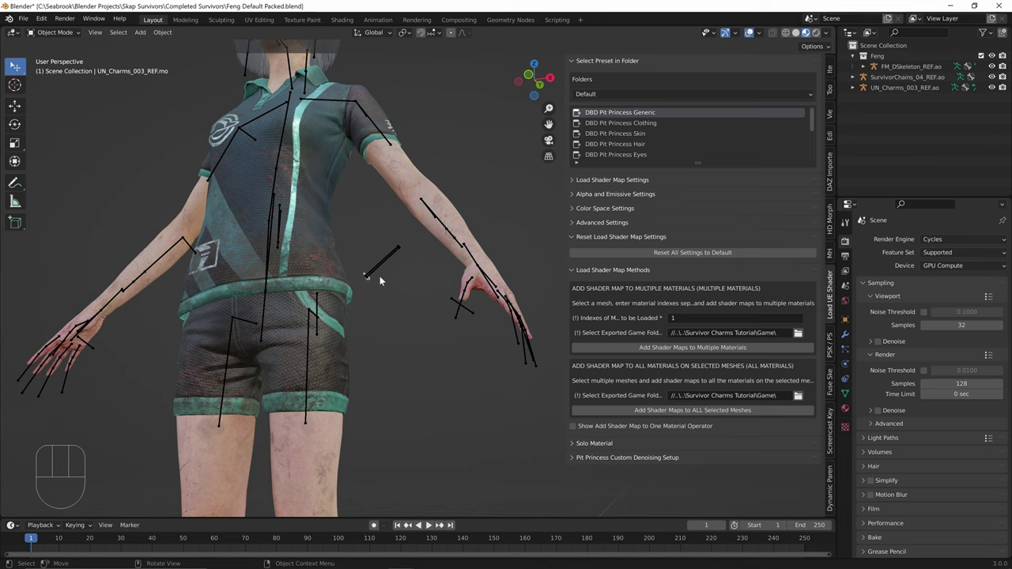
pyautogui.click(379, 278)
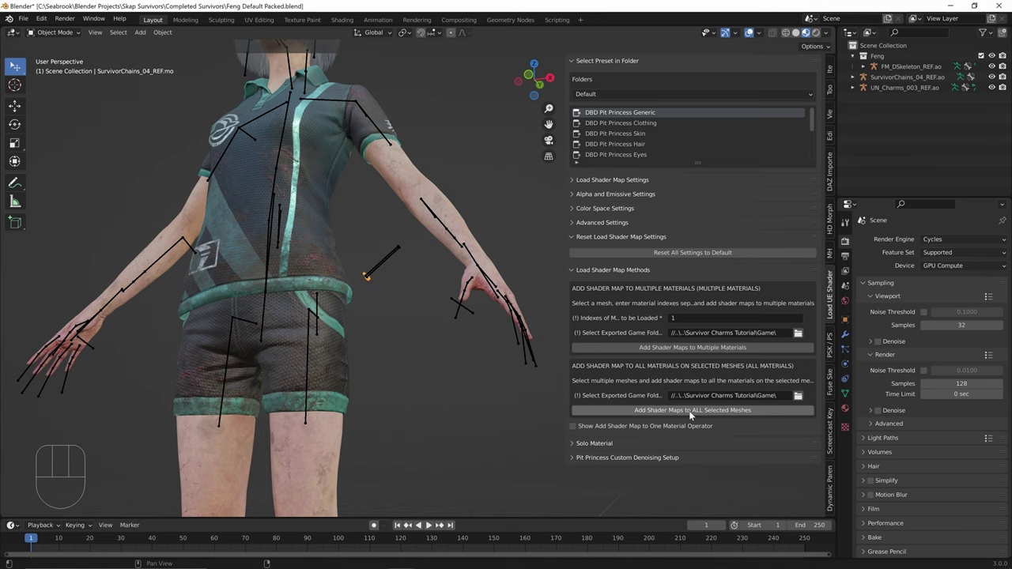
pyautogui.scroll(-3, 380, 379)
pyautogui.scroll(9, 353, 284)
pyautogui.moveTo(383, 325); pyautogui.dragTo(342, 296, button='middle')
pyautogui.scroll(-10, 342, 295)
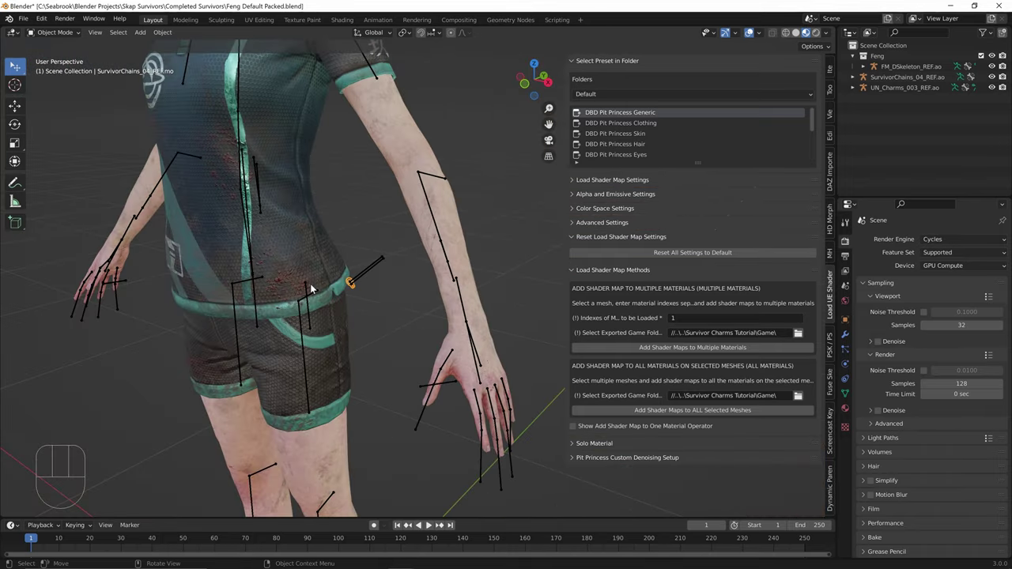
pyautogui.keyDown('shift'); pyautogui.moveTo(411, 372); pyautogui.dragTo(433, 273, button='middle'); pyautogui.keyUp('shift')
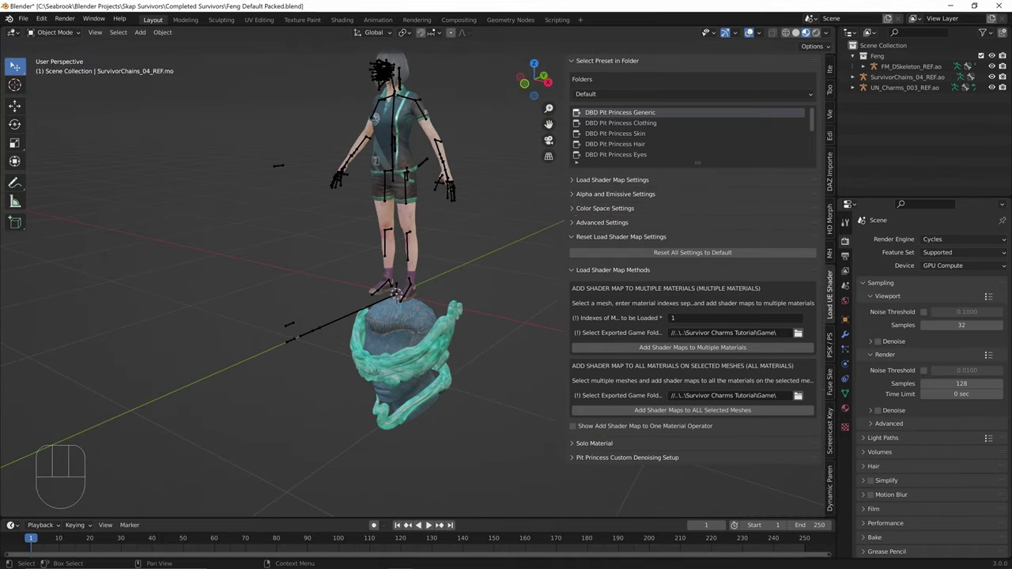
# Step: Select the charm's armature UN_Charms_003_REF.ao instead of its child mesh and scale it down to a small charm beneath Feng's feet
pyautogui.click(877, 89)
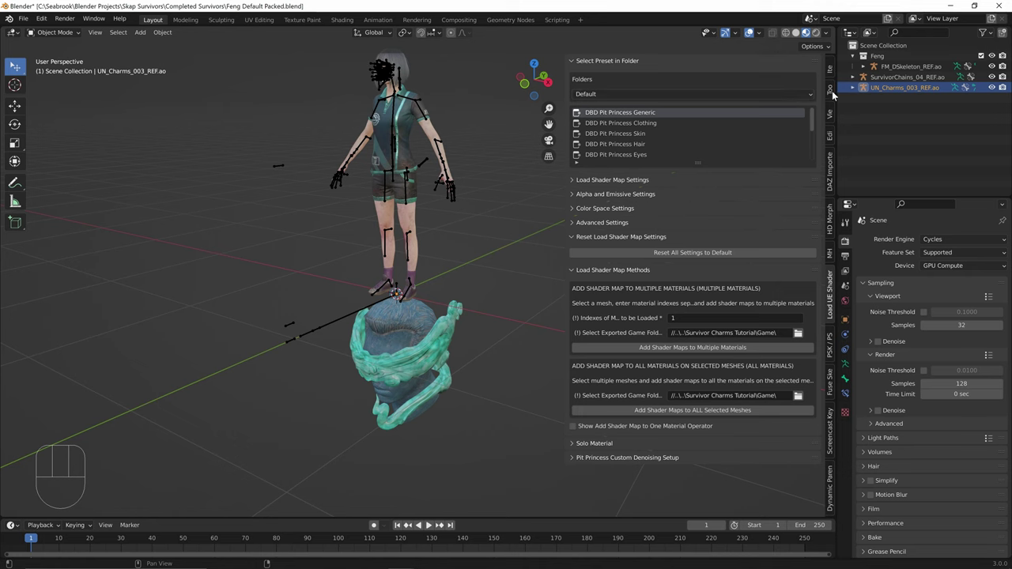
pyautogui.moveTo(393, 256); pyautogui.dragTo(441, 317, button='middle')
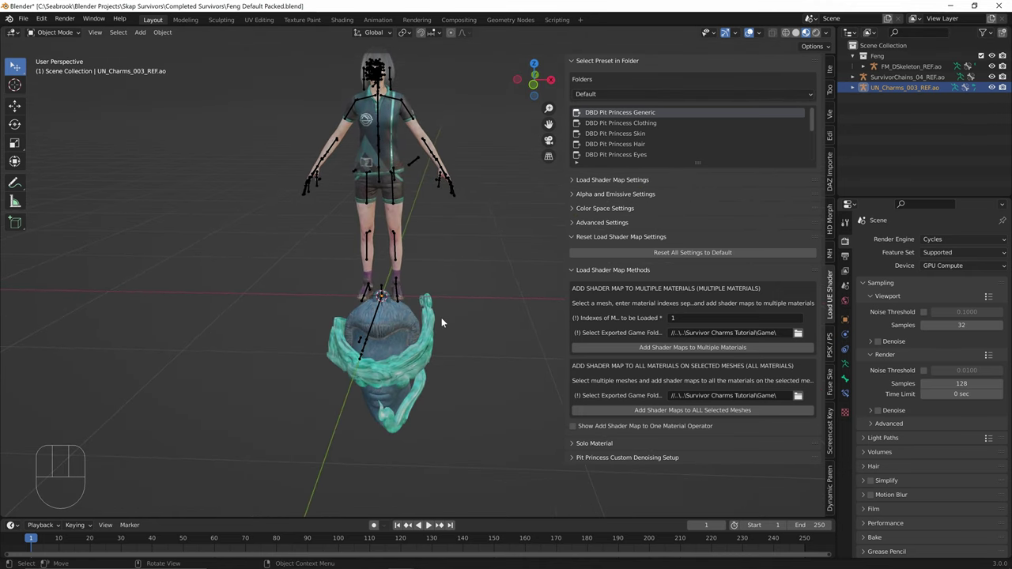
pyautogui.click(853, 87)
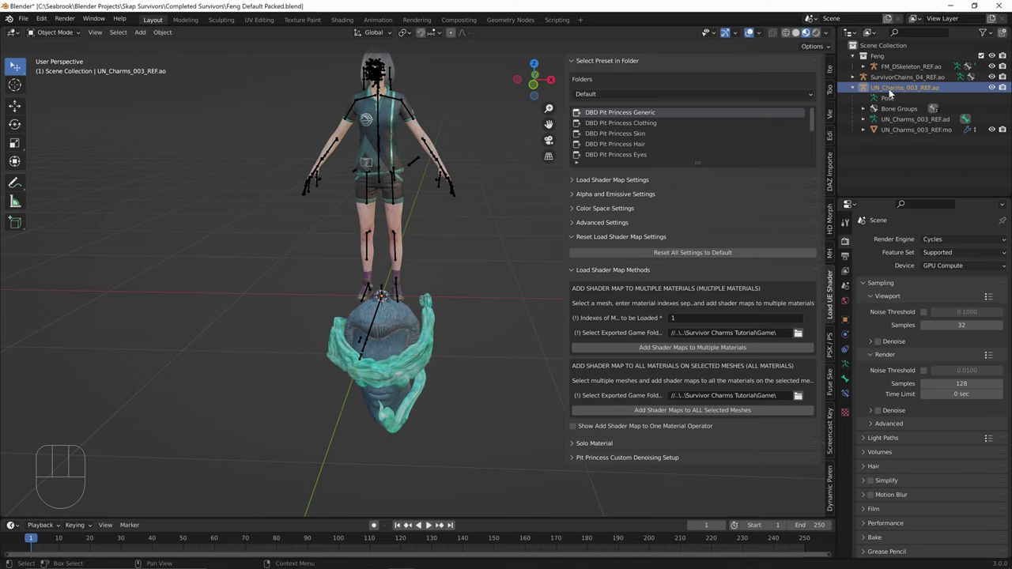
pyautogui.click(909, 129)
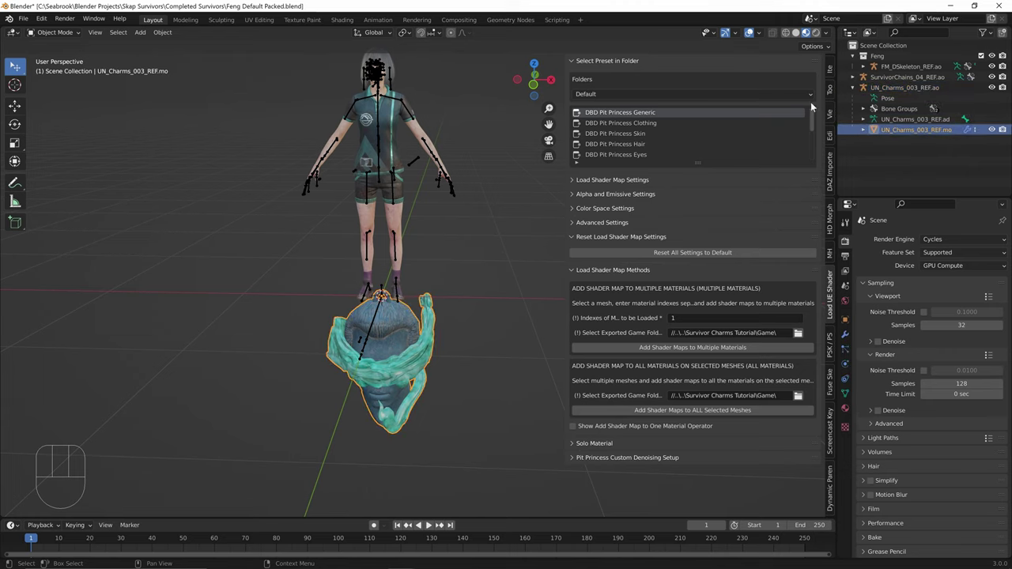
pyautogui.click(933, 87)
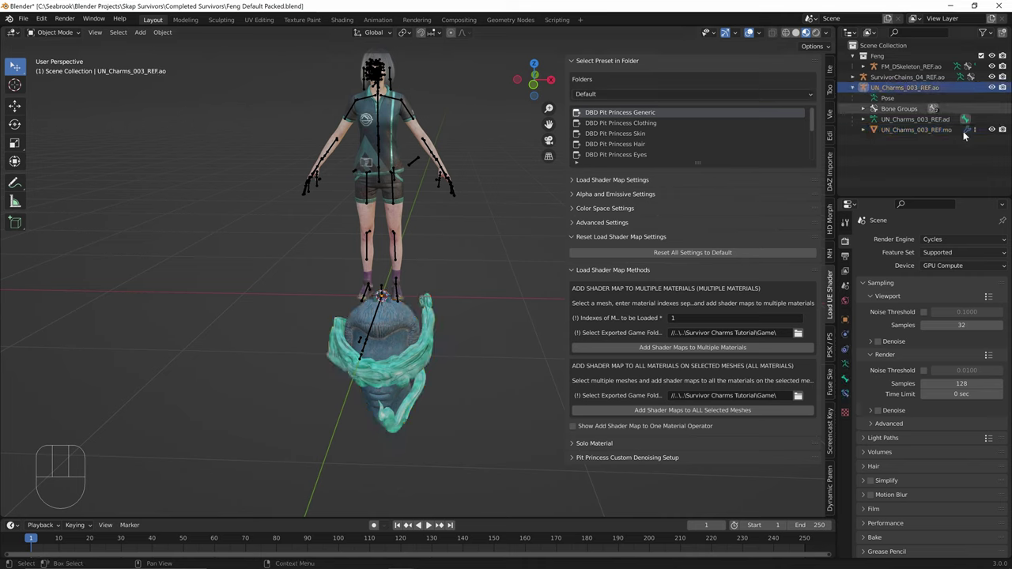
pyautogui.click(900, 79)
pyautogui.click(909, 89)
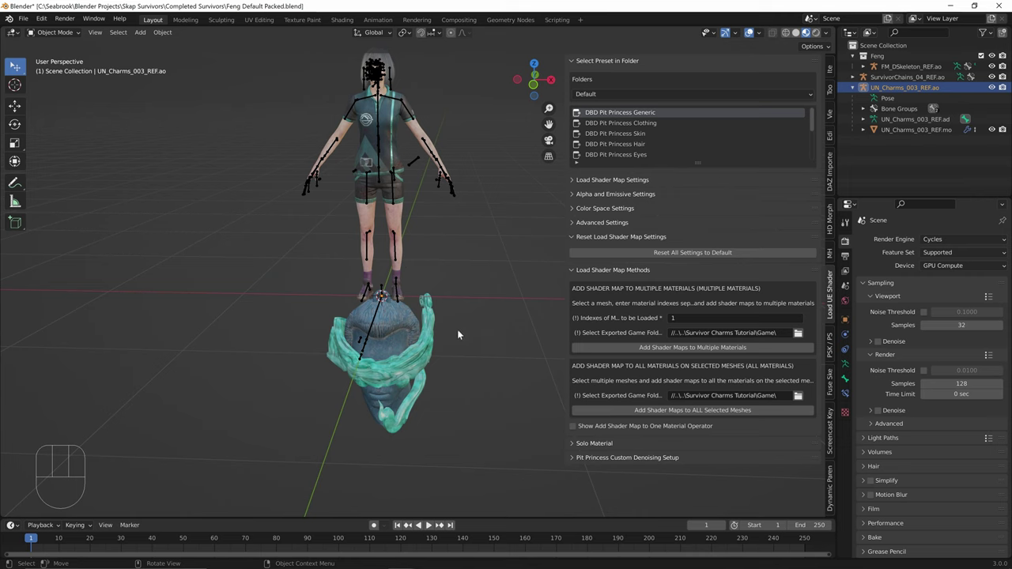
pyautogui.press('s')
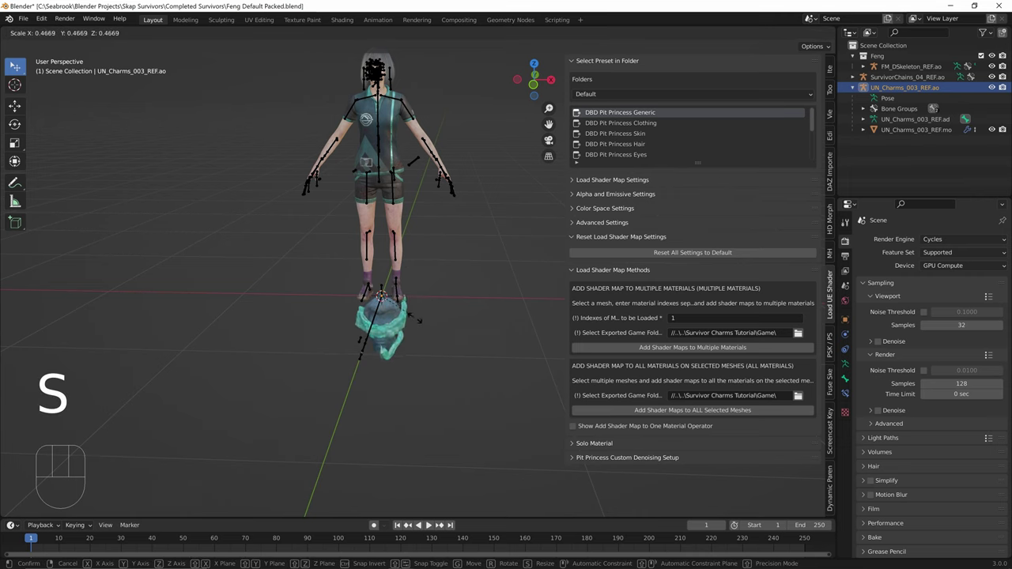
pyautogui.click(337, 322)
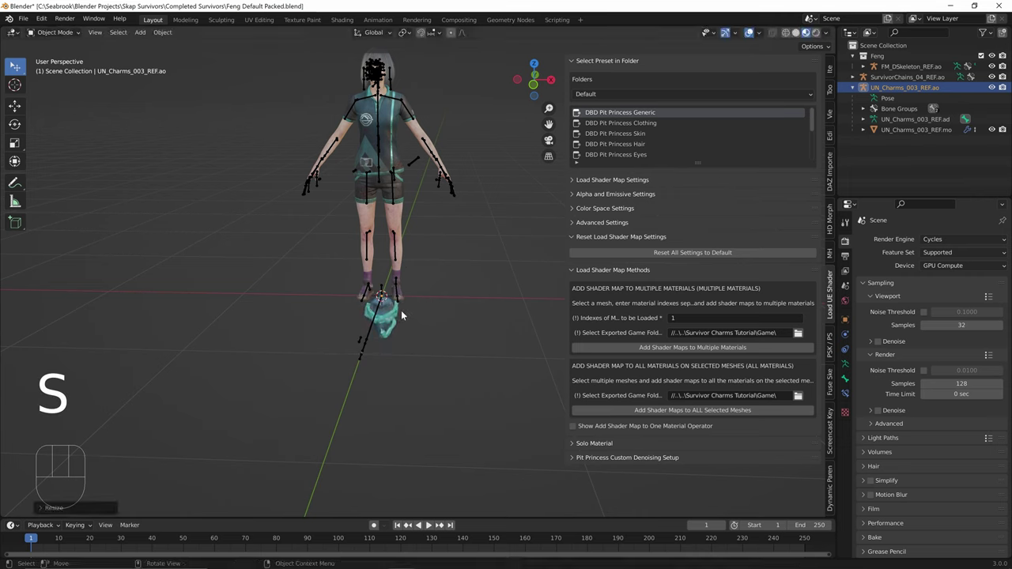
pyautogui.scroll(8, 337, 323)
pyautogui.scroll(-7, 337, 323)
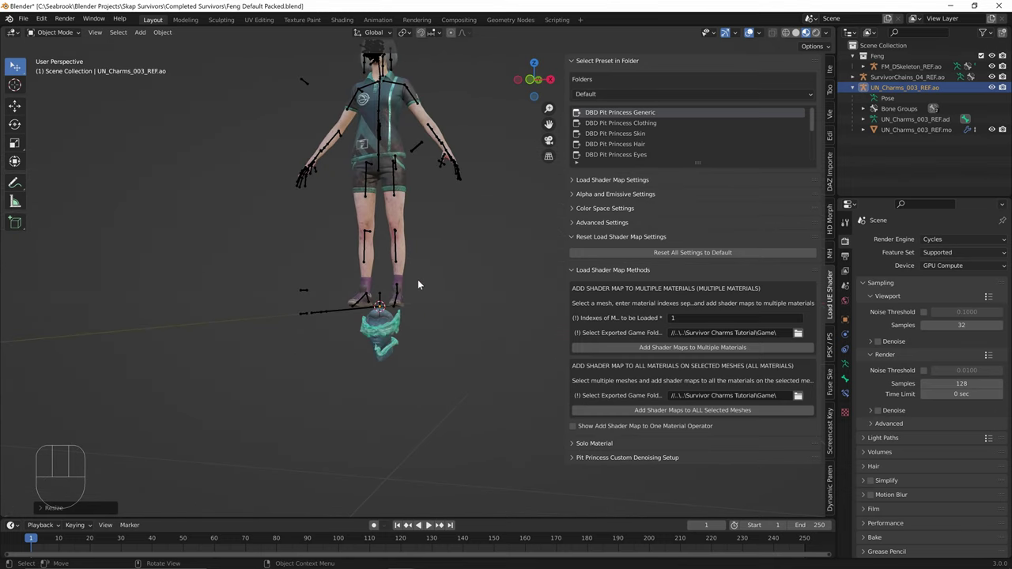
# Step: Hide the viewport sidebar and add a Copy Location object constraint to the charm armature UN_Charms_003_REF.ao
pyautogui.press('n')
pyautogui.keyDown('shift'); pyautogui.moveTo(417, 282); pyautogui.dragTo(482, 322, button='middle'); pyautogui.keyUp('shift')
pyautogui.scroll(3, 473, 314)
pyautogui.scroll(-1, 482, 321)
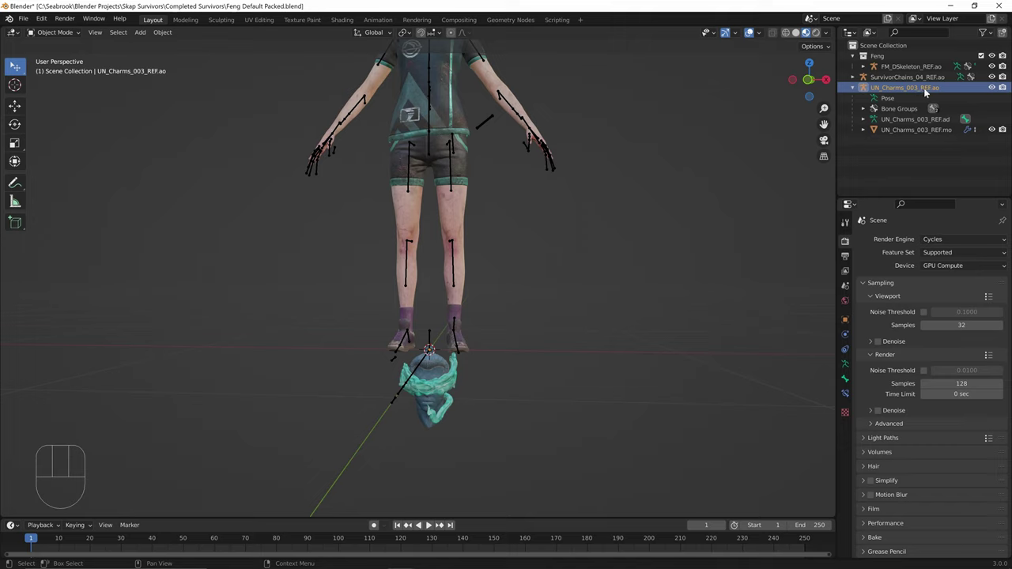
pyautogui.click(845, 350)
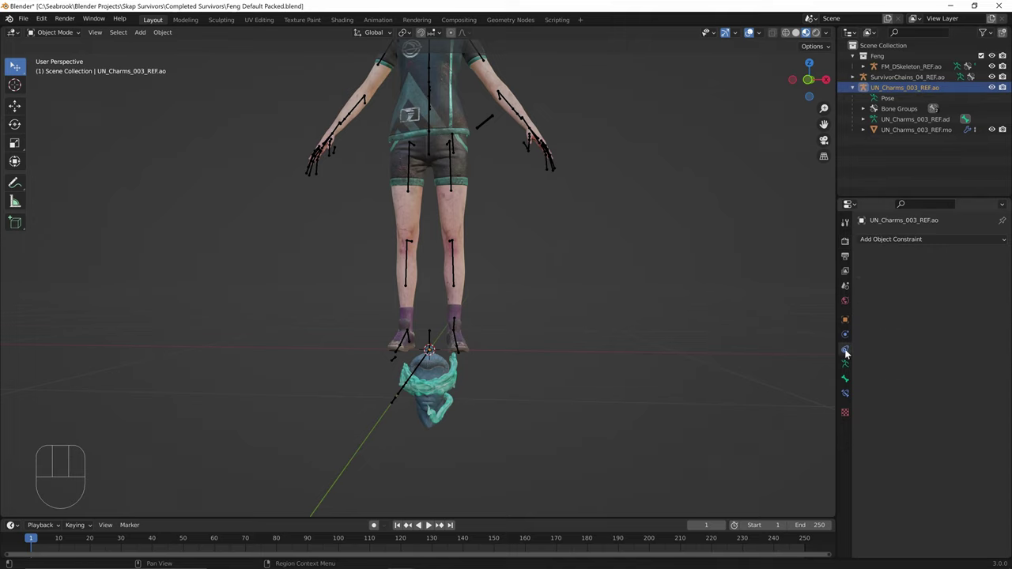
pyautogui.click(882, 239)
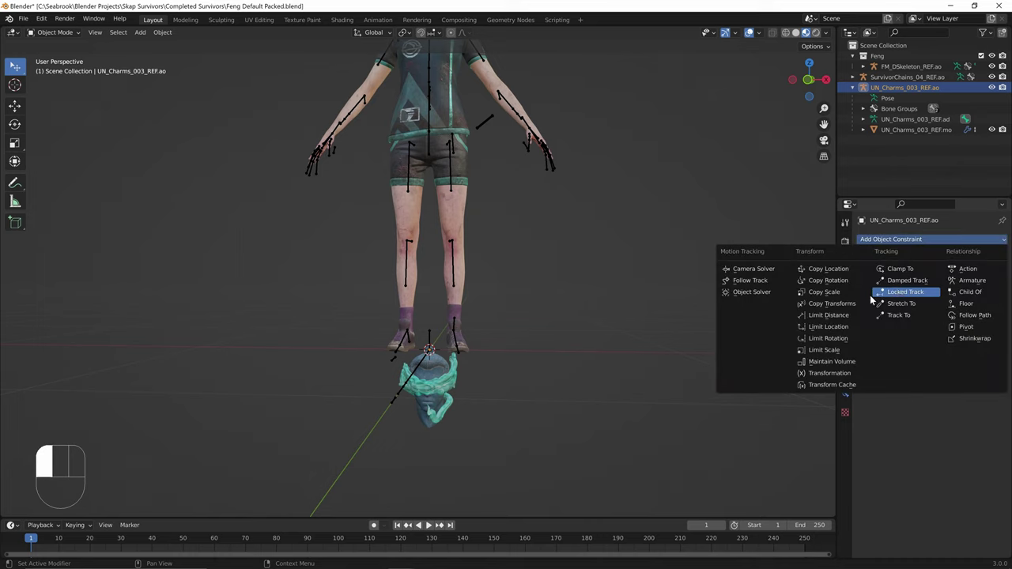
pyautogui.click(826, 270)
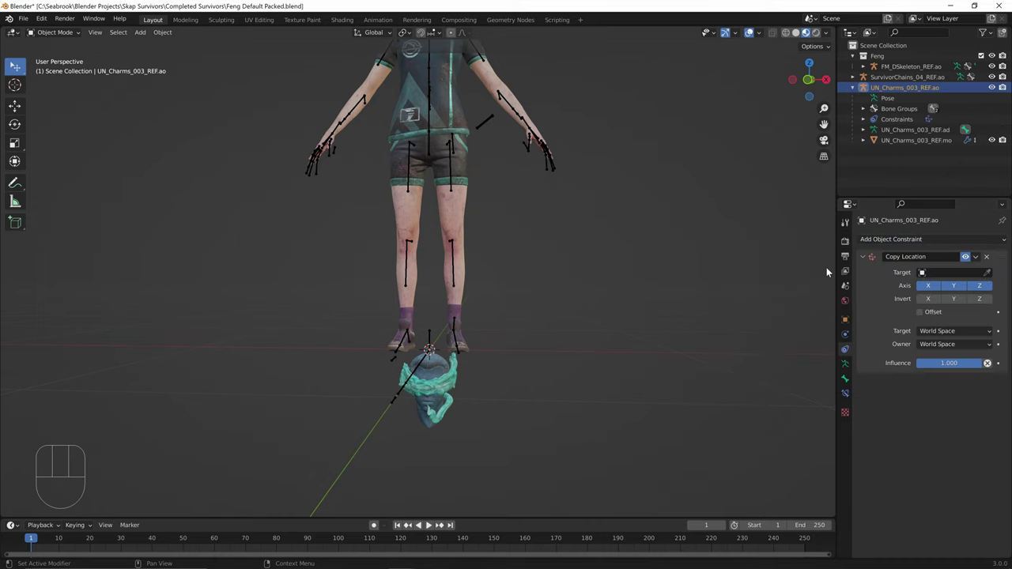
pyautogui.click(936, 274)
pyautogui.click(933, 290)
pyautogui.click(940, 284)
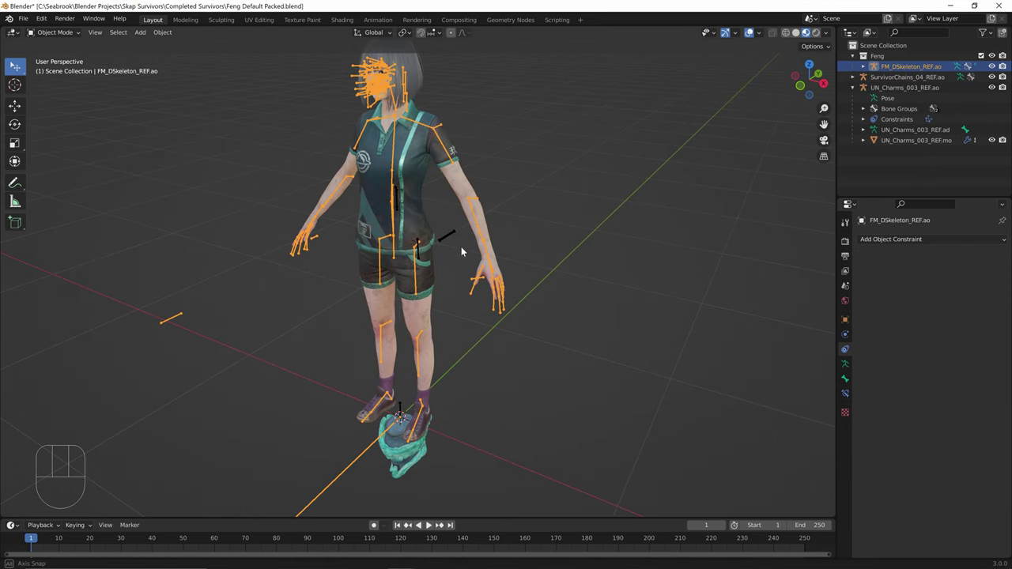
# Step: Show the viewport sidebar again with the Fuse Skeletons add-on settings
pyautogui.moveTo(460, 247); pyautogui.dragTo(419, 267, button='middle')
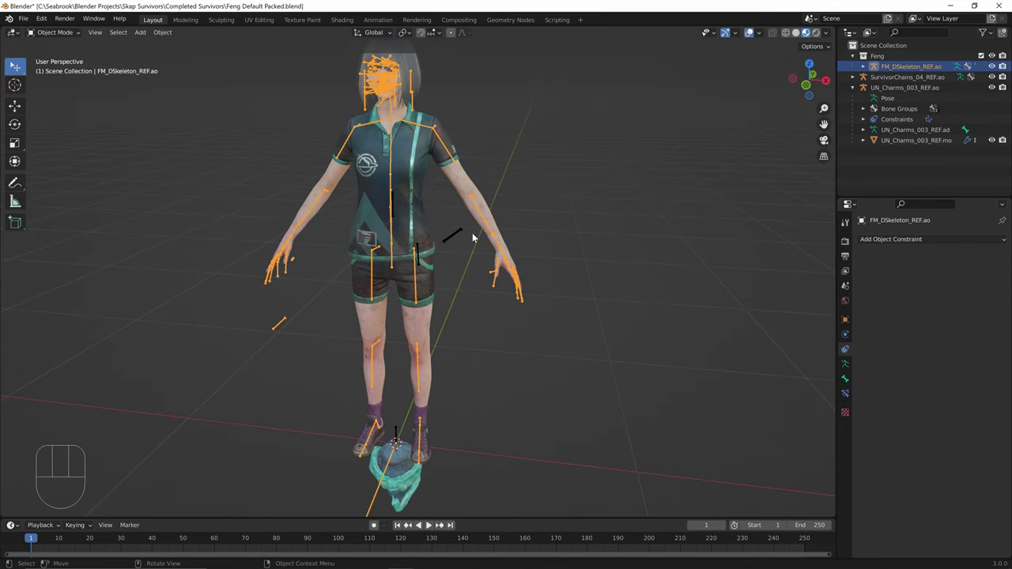
pyautogui.click(418, 269)
pyautogui.click(418, 268)
pyautogui.press('n')
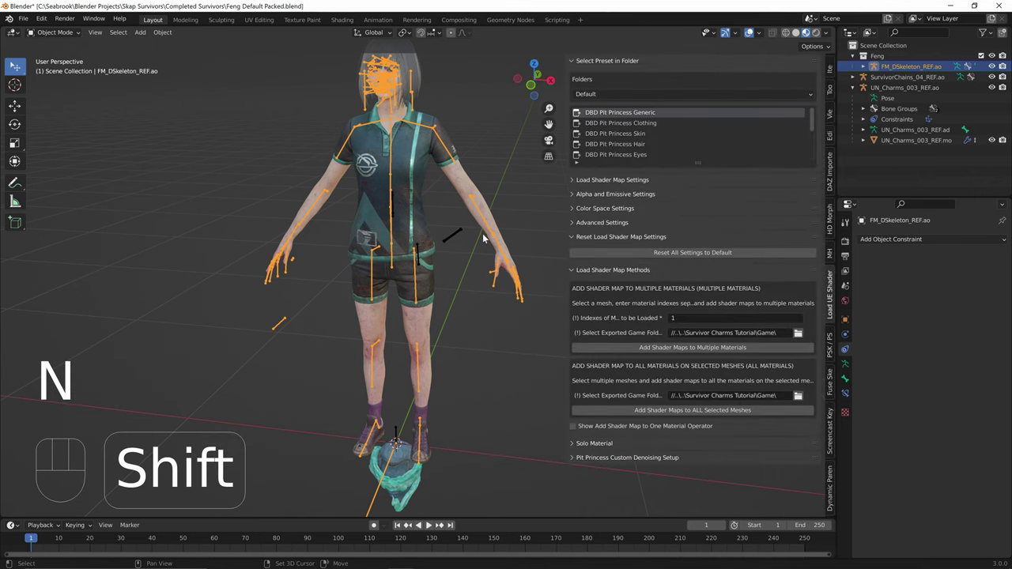
pyautogui.keyDown('shift'); pyautogui.moveTo(506, 261); pyautogui.dragTo(561, 261, button='middle'); pyautogui.keyUp('shift')
pyautogui.click(830, 382)
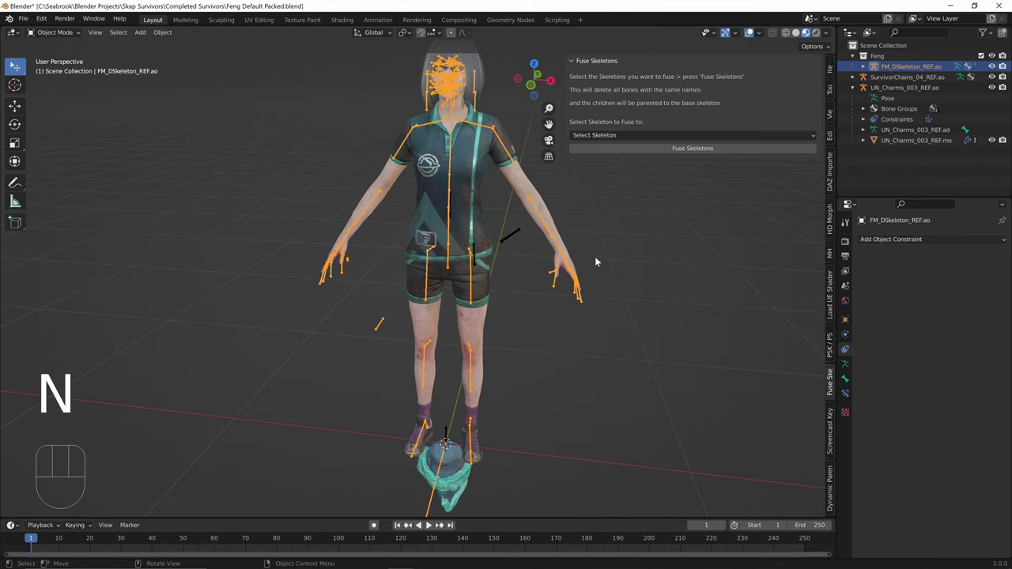
# Step: Select the chain skeleton SurvivorChains_04_REF.ao together with Feng's skeleton FM_DSkeleton_REF.ao, keeping Feng's skeleton active
pyautogui.click(519, 245)
pyautogui.click(511, 241)
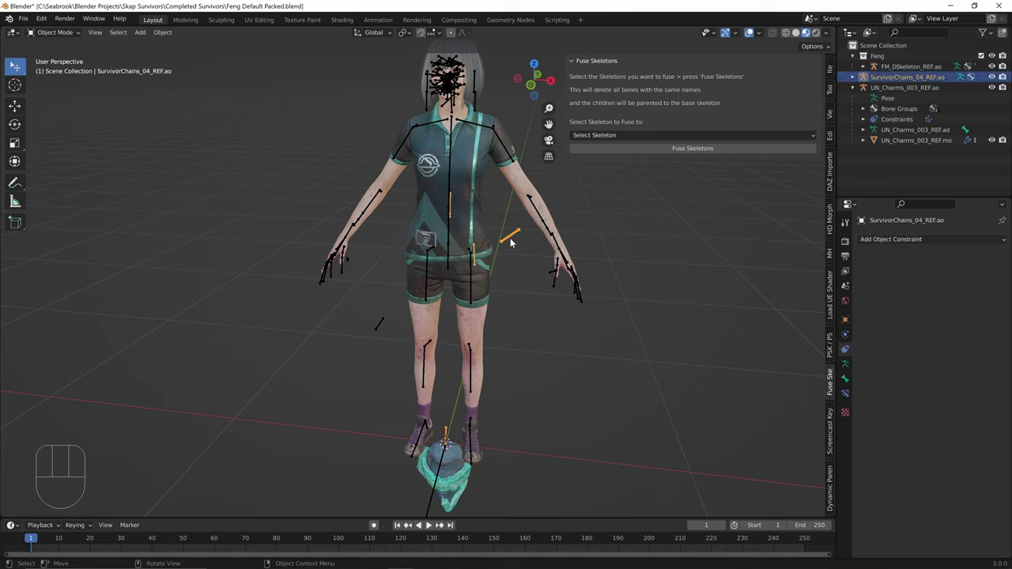
pyautogui.click(556, 239)
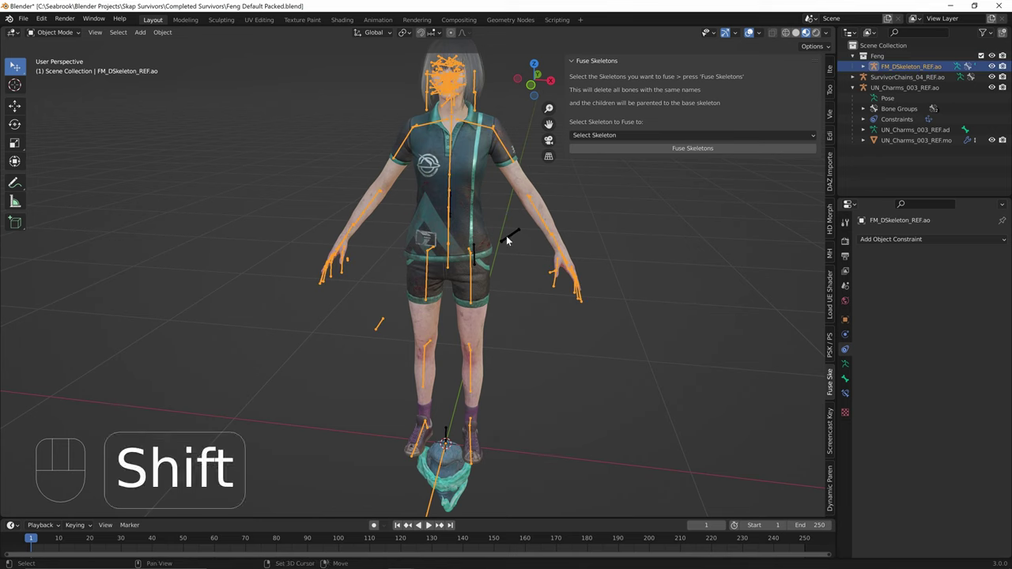
pyautogui.click(511, 239)
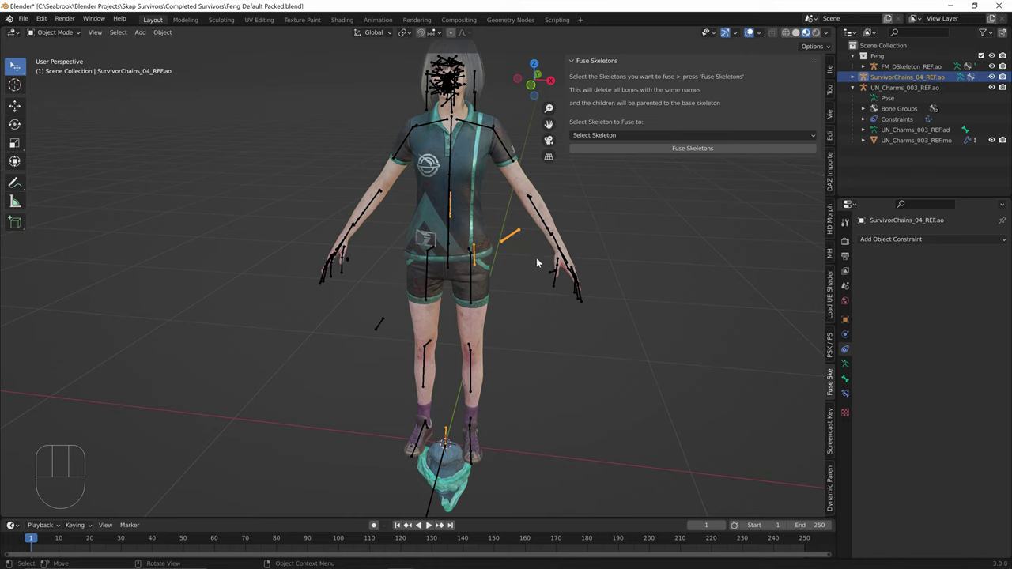
pyautogui.press('shift')
pyautogui.keyDown('shift'); pyautogui.click(442, 113); pyautogui.keyUp('shift')
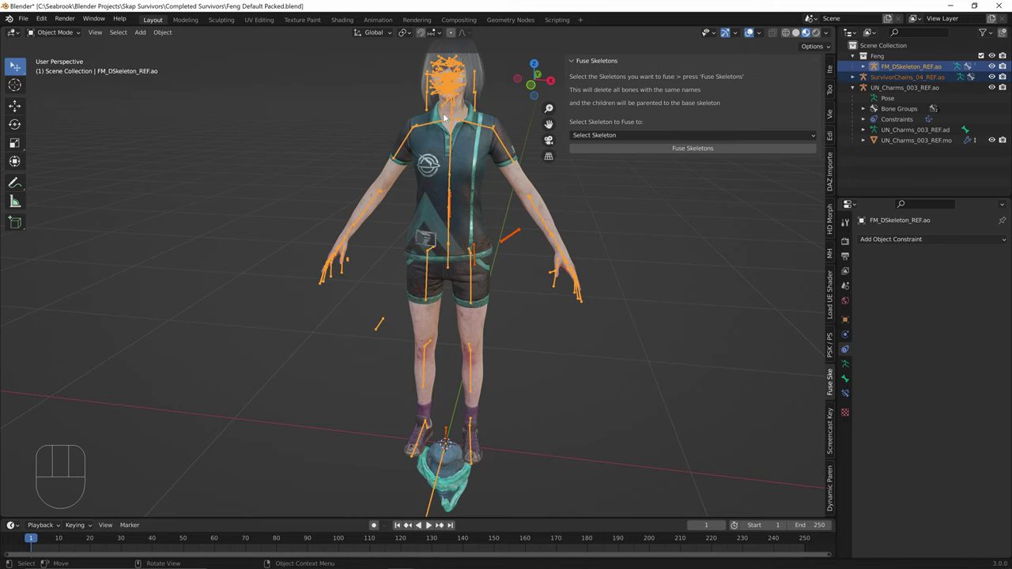
# Step: Check which skeletons can be chosen as the fuse target in the Fuse Skeletons settings
pyautogui.click(670, 135)
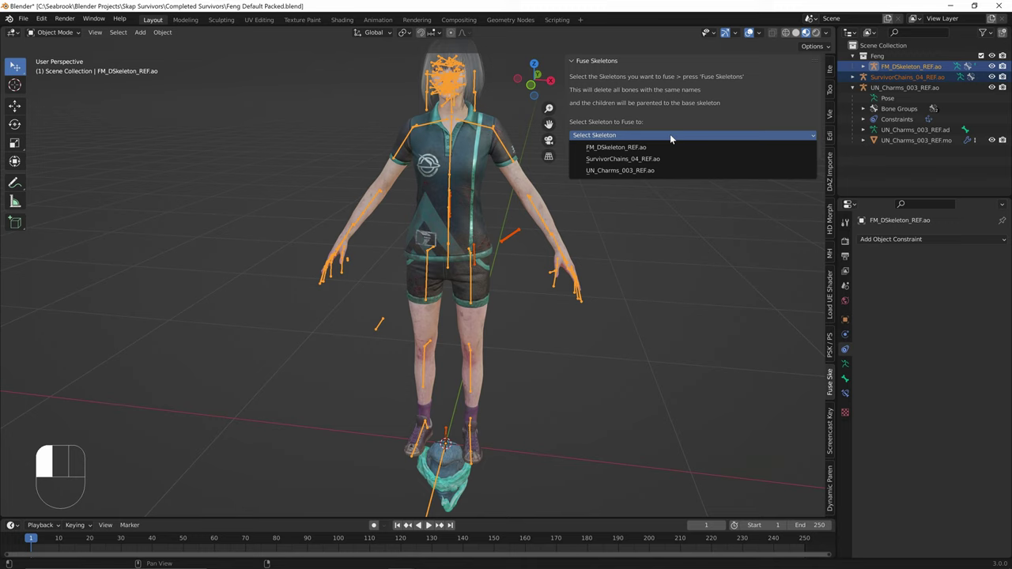
pyautogui.click(668, 134)
pyautogui.click(828, 352)
pyautogui.click(828, 375)
pyautogui.press('n')
pyautogui.press('n')
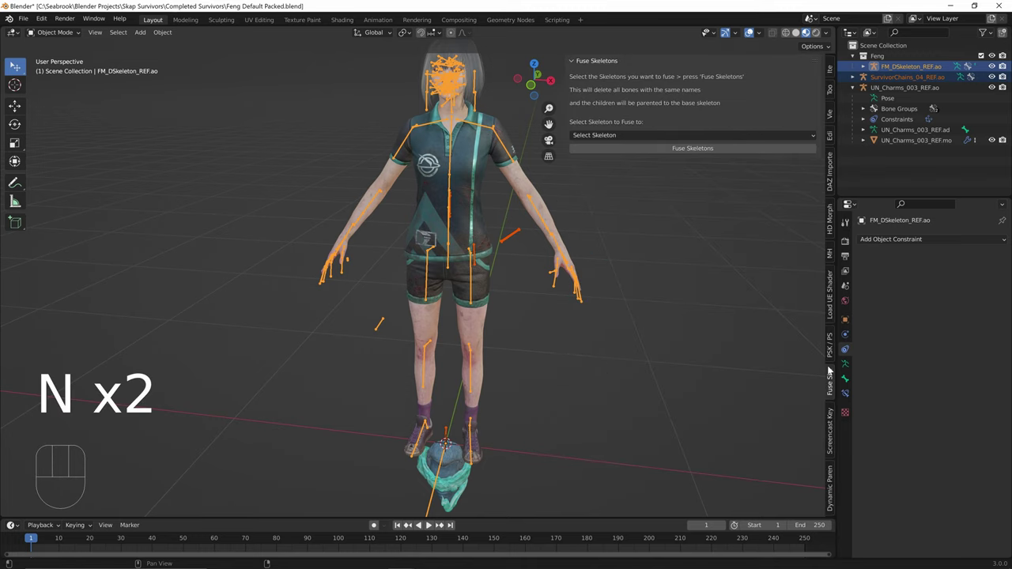
# Step: Fuse the selected chain skeleton into Feng's skeleton, using FM_DSkeleton_REF.ao as the skeleton to fuse to
pyautogui.click(625, 133)
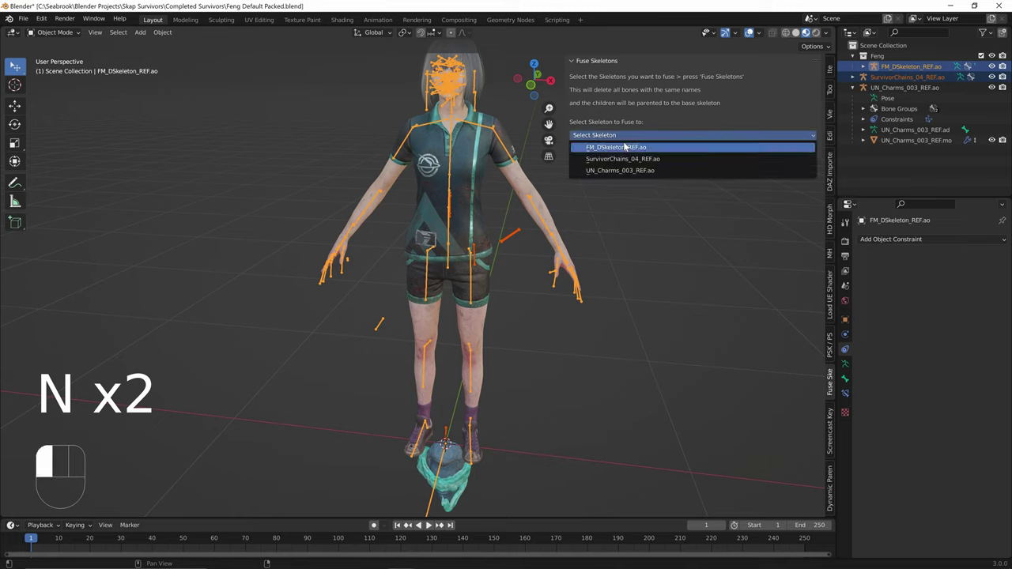
pyautogui.click(623, 147)
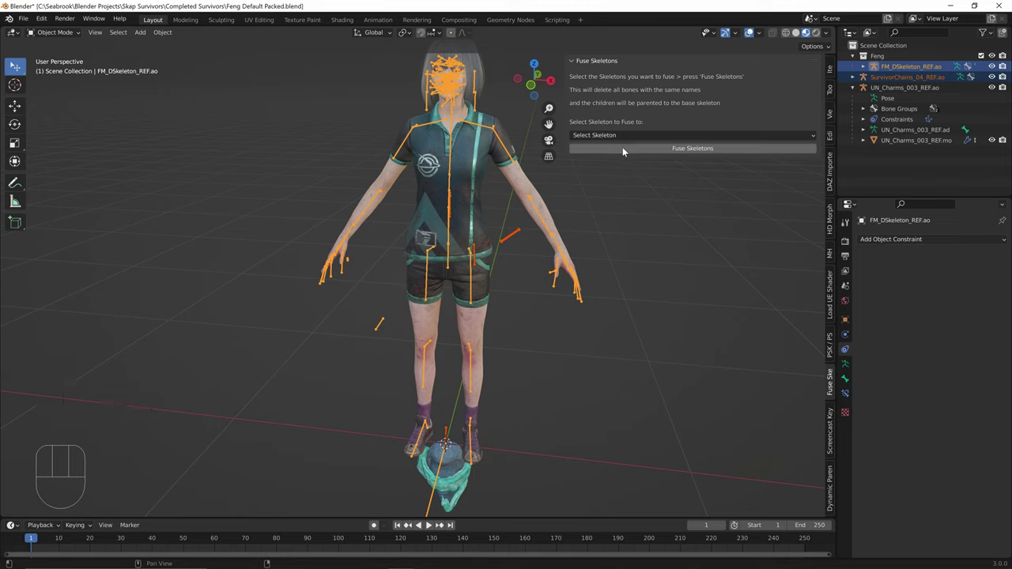
pyautogui.click(696, 148)
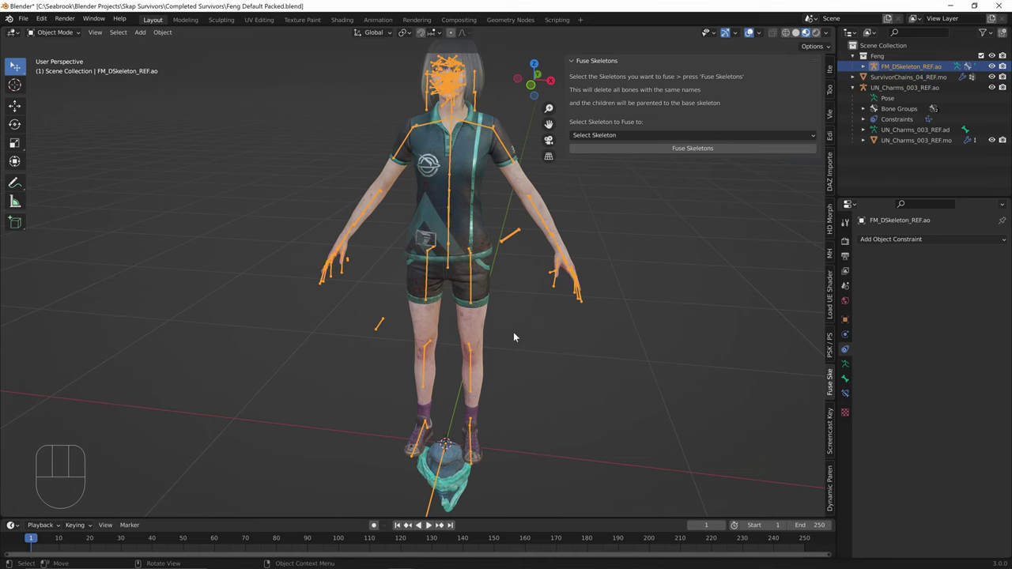
# Step: Set the target bone of the Copy Location constraint on charm armature UN_Charms_003_REF.ao to joint_Chain_A_01
pyautogui.keyDown('shift'); pyautogui.moveTo(514, 337); pyautogui.dragTo(520, 214, button='middle'); pyautogui.keyUp('shift')
pyautogui.click(454, 344)
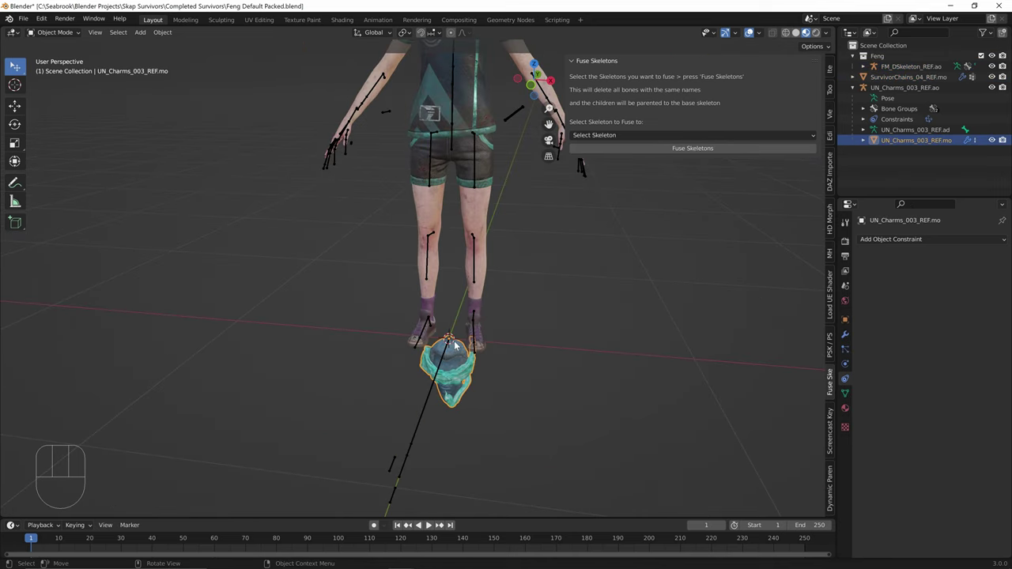
pyautogui.click(901, 88)
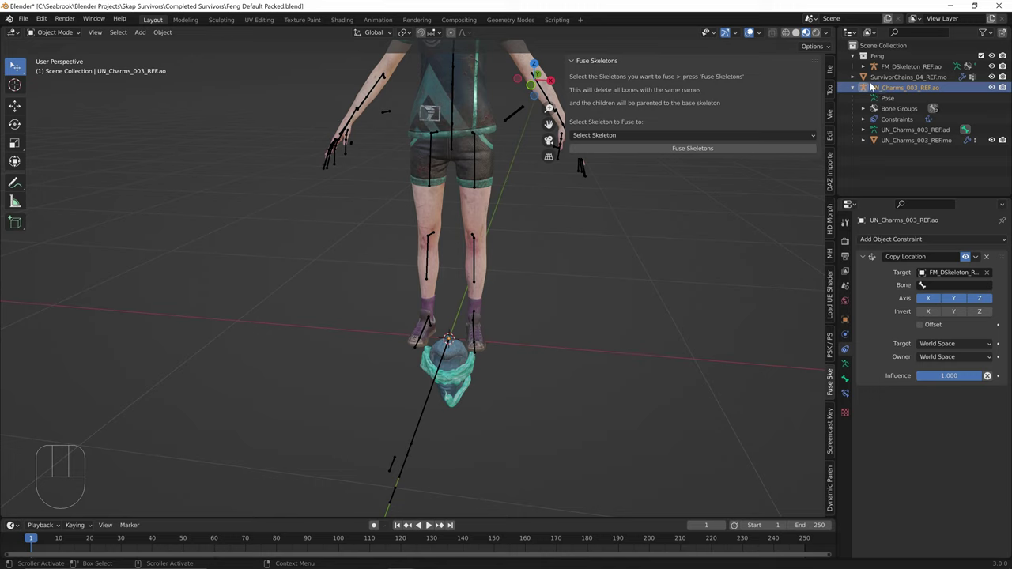
pyautogui.click(898, 78)
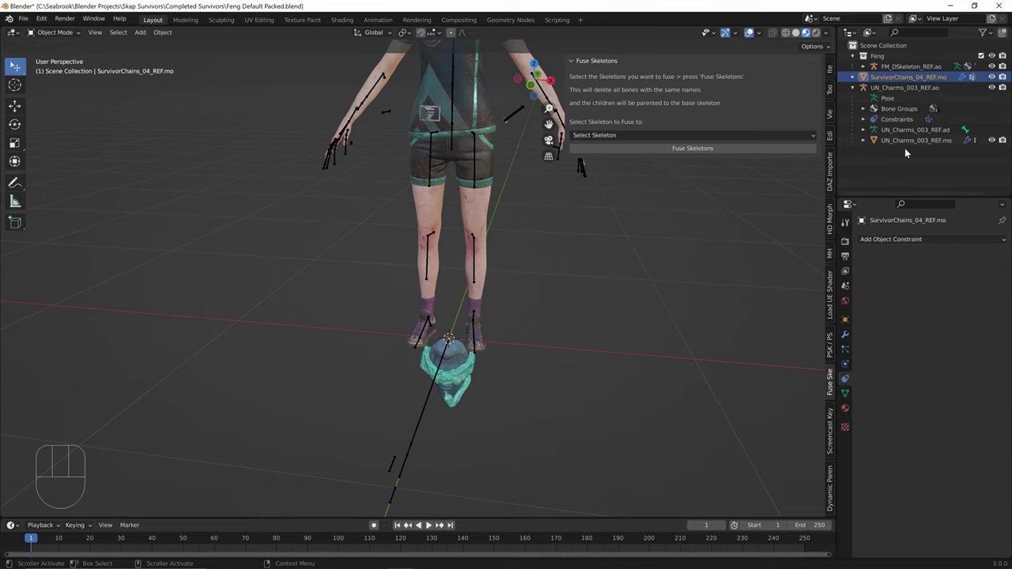
pyautogui.click(905, 141)
pyautogui.click(891, 89)
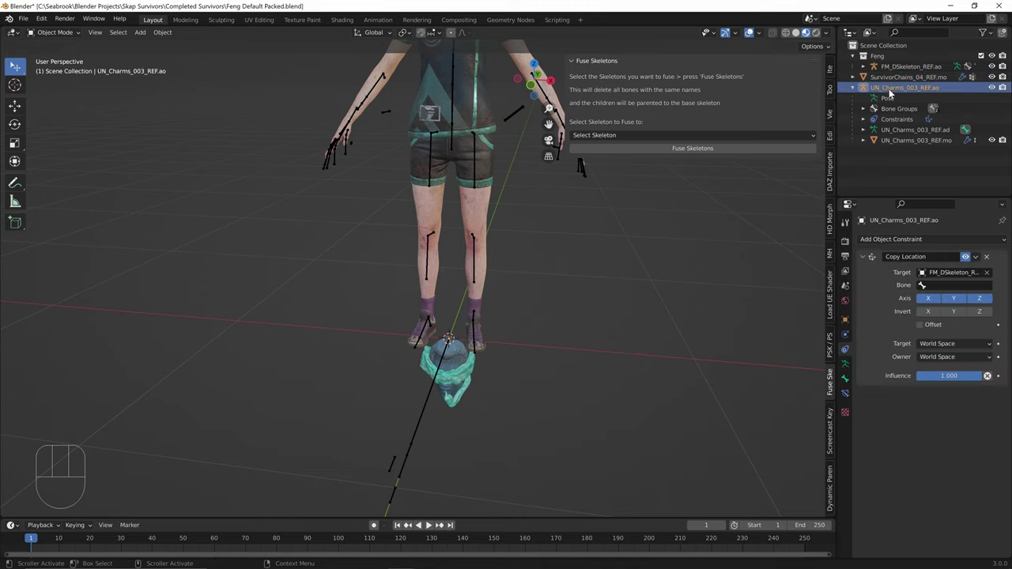
pyautogui.click(945, 286)
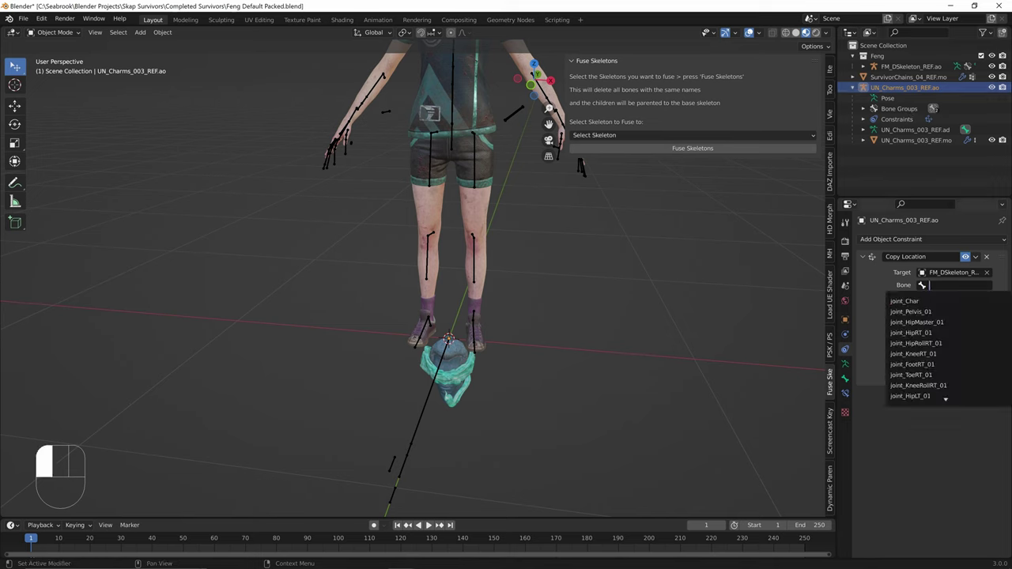
pyautogui.write('chain')
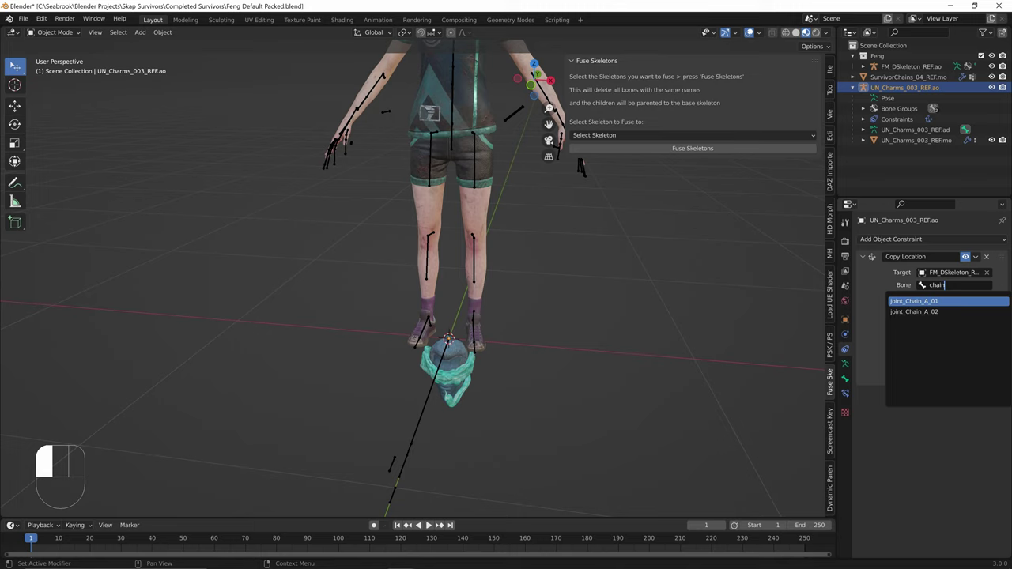
pyautogui.click(913, 302)
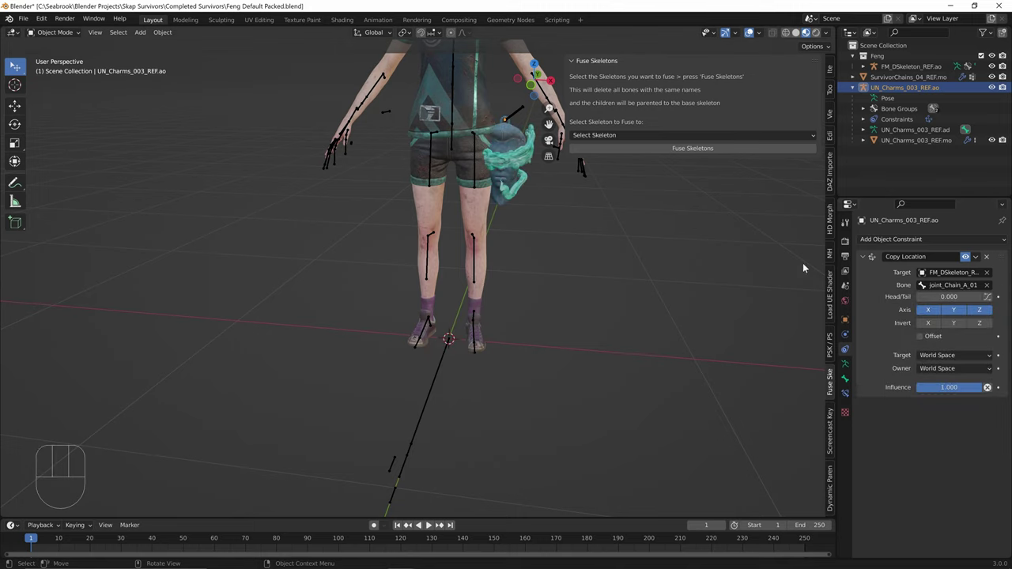
# Step: Try joint_Chain_A_02 as the Copy Location bone and inspect how the charm sits at Feng's hip
pyautogui.click(931, 287)
pyautogui.write('chain')
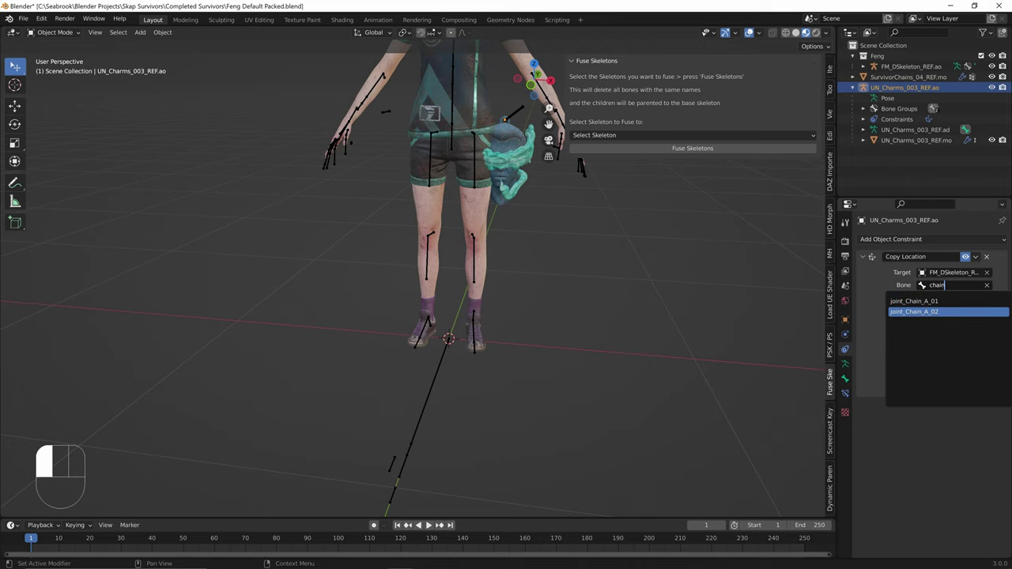
pyautogui.click(914, 311)
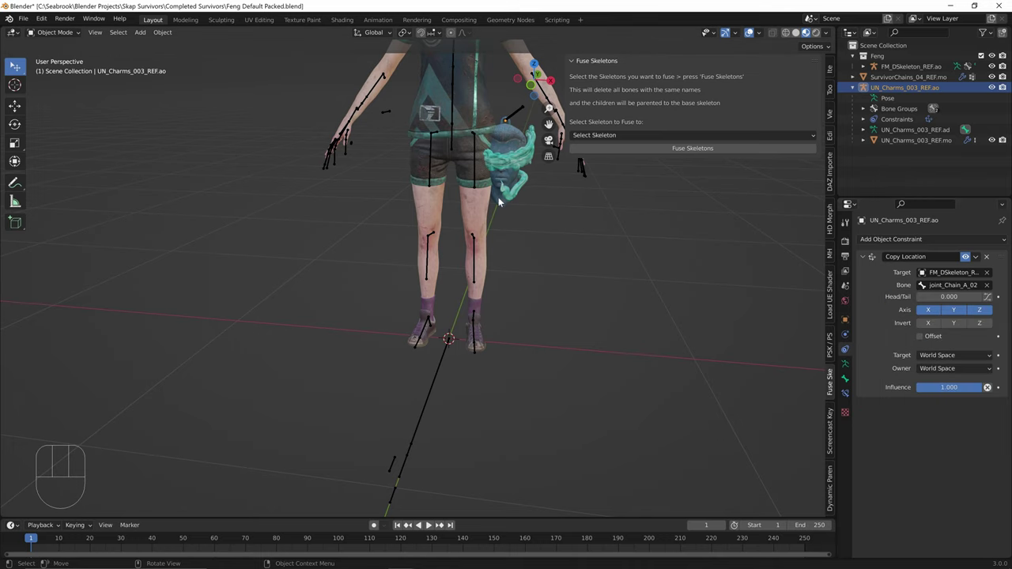
pyautogui.moveTo(498, 197); pyautogui.dragTo(457, 189, button='middle')
pyautogui.keyDown('shift'); pyautogui.moveTo(513, 150); pyautogui.dragTo(481, 221, button='middle'); pyautogui.keyUp('shift')
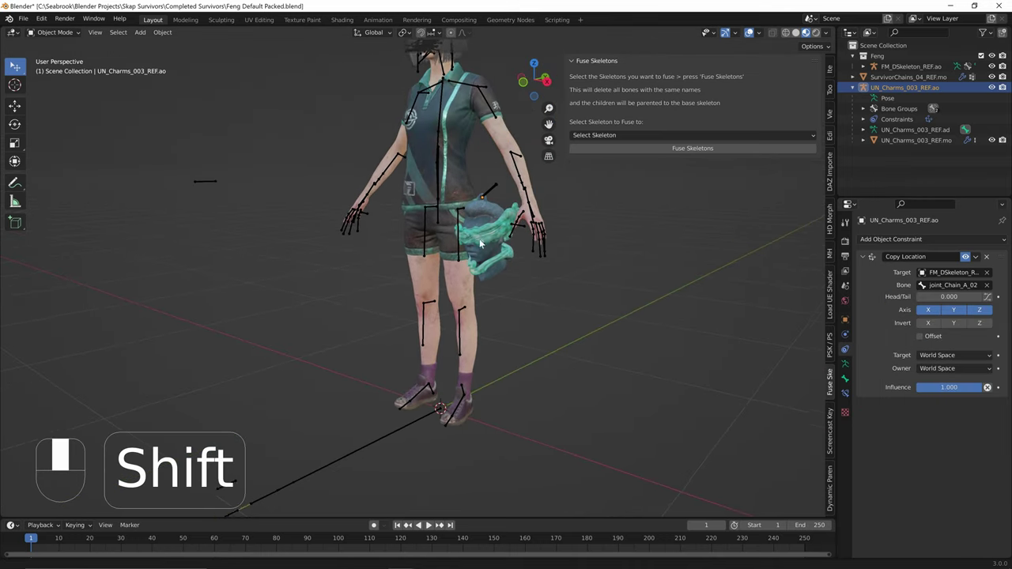
pyautogui.scroll(2, 472, 219)
pyautogui.scroll(4, 472, 218)
pyautogui.keyDown('shift'); pyautogui.moveTo(509, 170); pyautogui.dragTo(362, 403, button='middle'); pyautogui.keyUp('shift')
pyautogui.moveTo(427, 325); pyautogui.dragTo(620, 332, button='middle')
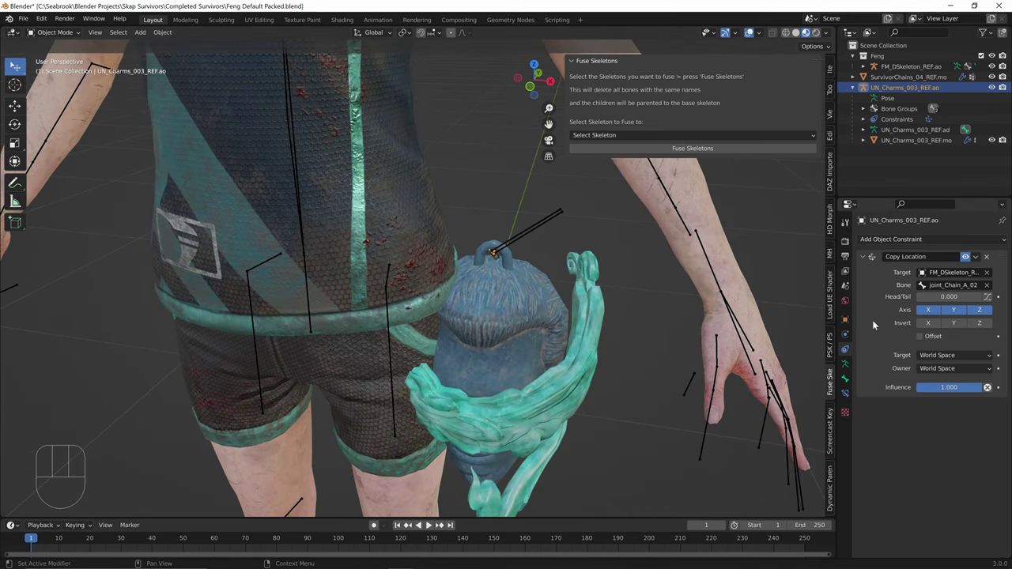
# Step: Switch the charm's Copy Location bone back to joint_Chain_A_01 and check its placement
pyautogui.click(960, 284)
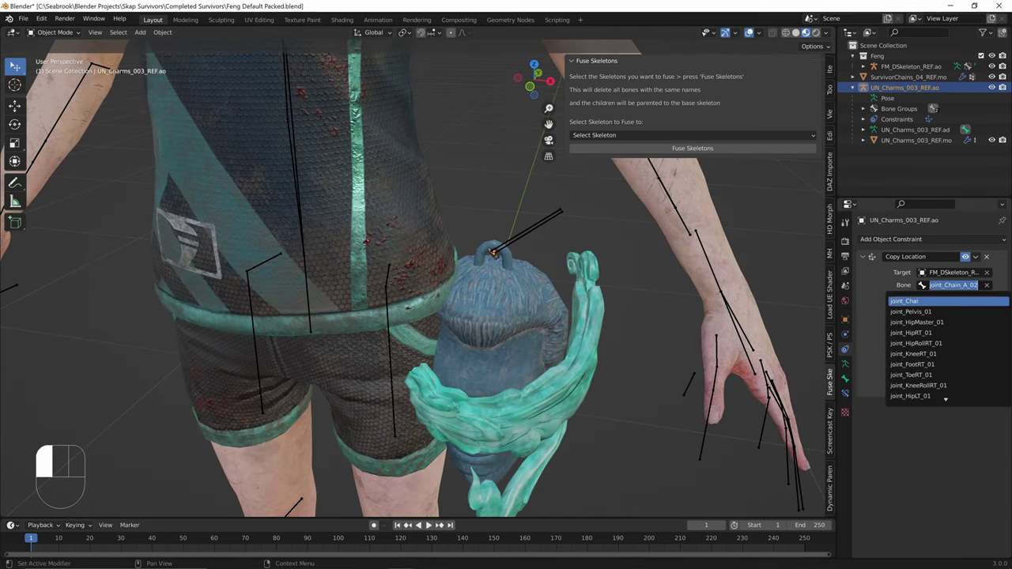
pyautogui.write('chain')
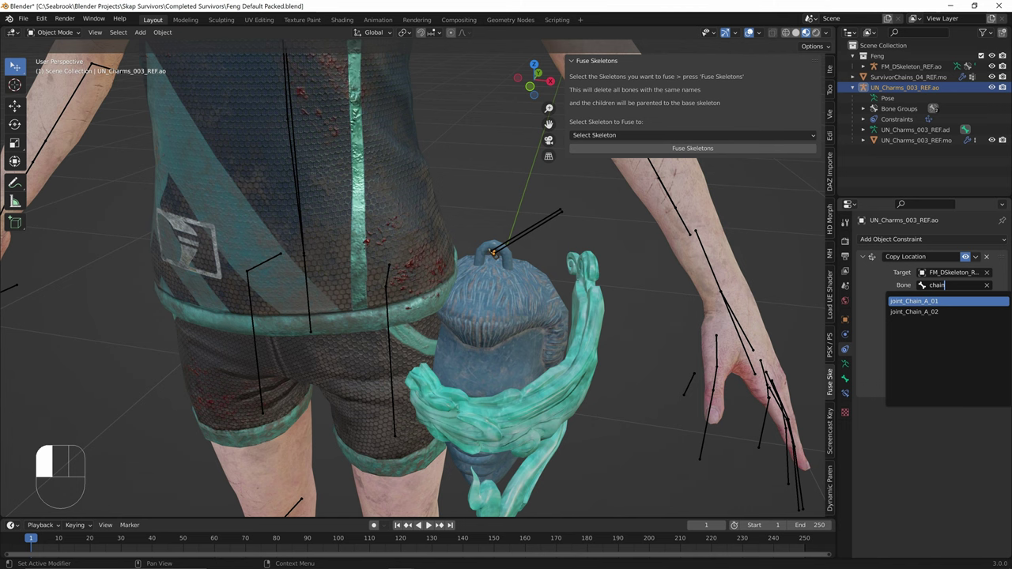
pyautogui.click(945, 300)
pyautogui.moveTo(474, 302); pyautogui.dragTo(528, 304, button='middle')
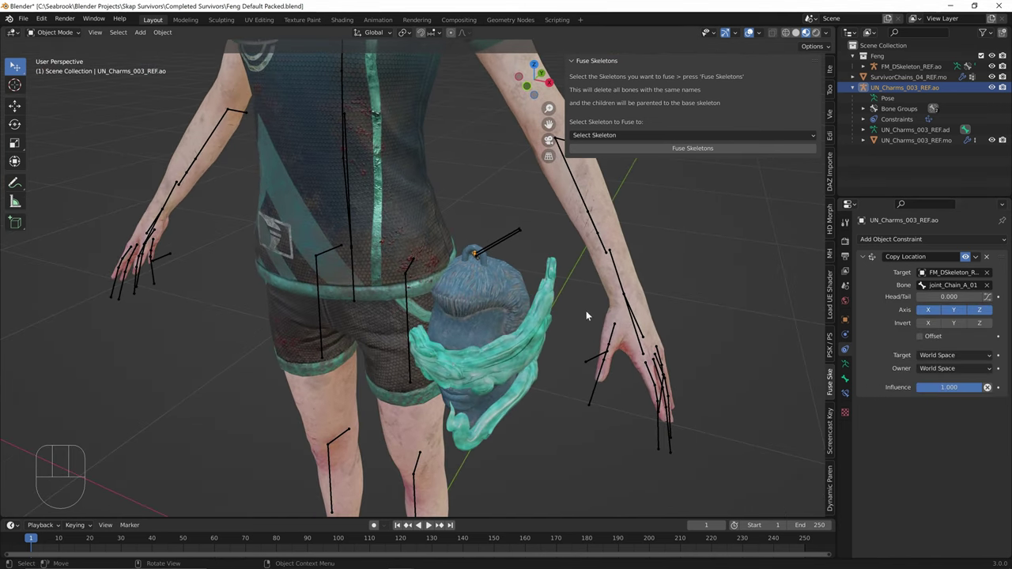
# Step: Add a Copy Rotation constraint to the charm armature with FM_DSkeleton_REF.ao as its target
pyautogui.click(960, 238)
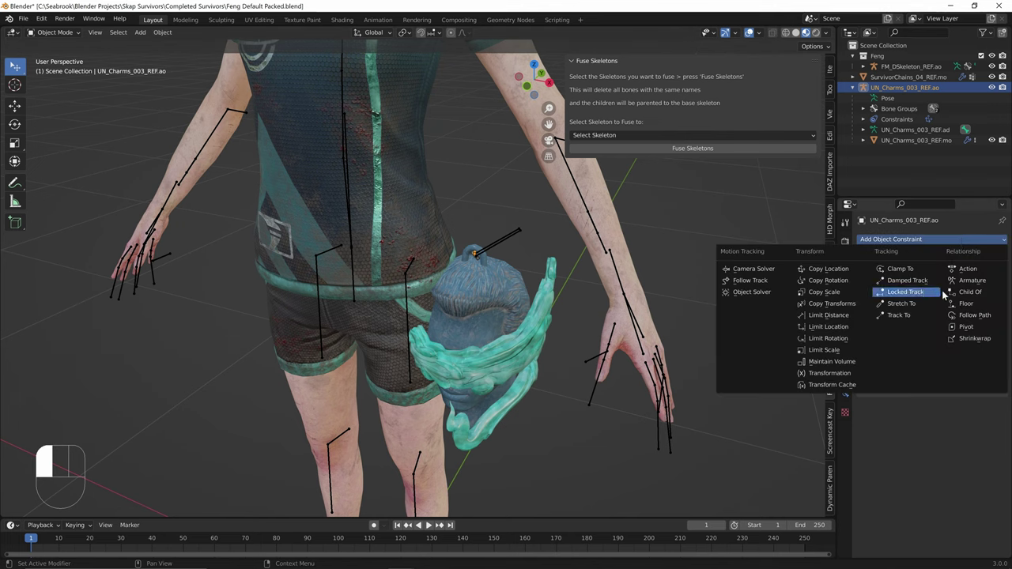
pyautogui.click(832, 282)
pyautogui.click(945, 421)
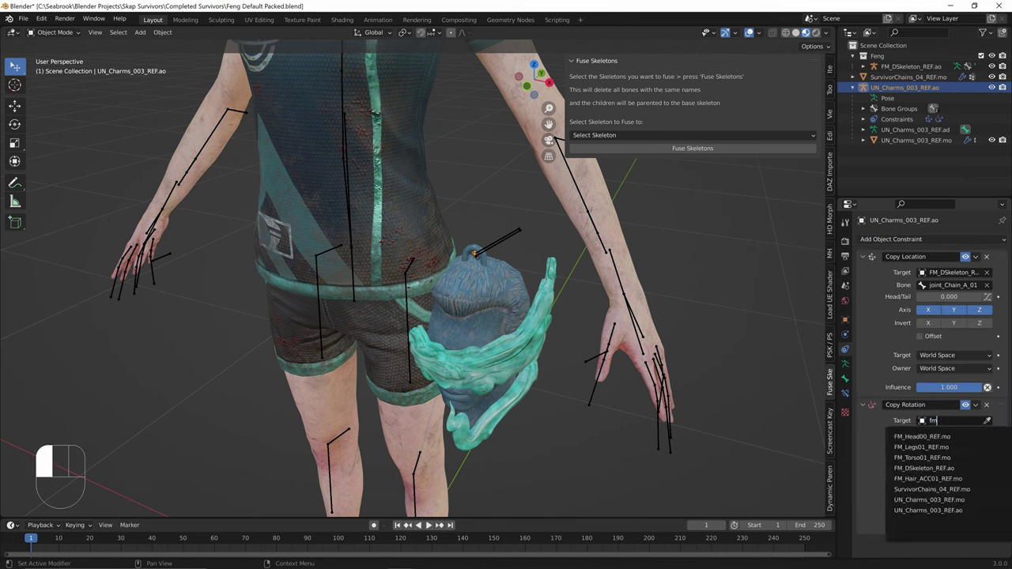
pyautogui.press('Down')
pyautogui.press('Down')
pyautogui.press('Down')
pyautogui.press('Down')
pyautogui.press('Down')
pyautogui.press('Down')
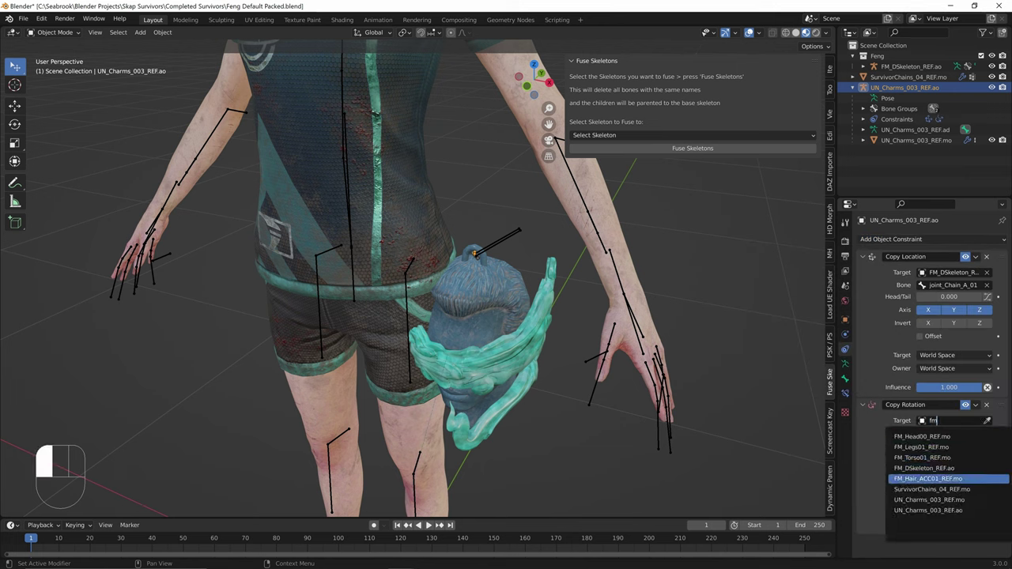
pyautogui.press('Up')
pyautogui.press('Up')
pyautogui.press('Return')
# Step: Set the Copy Rotation constraint's target bone to joint_Chain_A_01
pyautogui.click(953, 434)
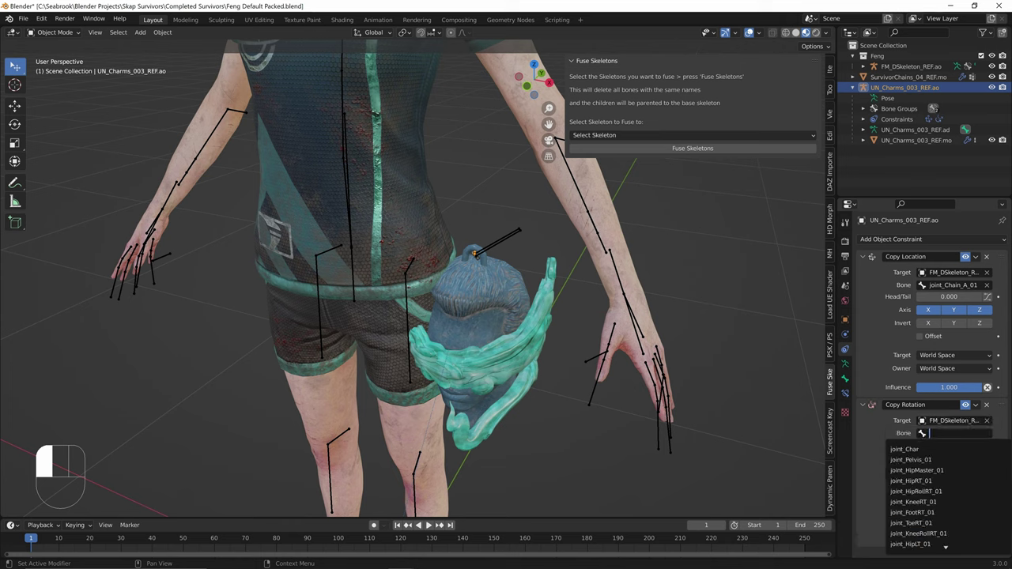
pyautogui.write('chain')
pyautogui.click(912, 448)
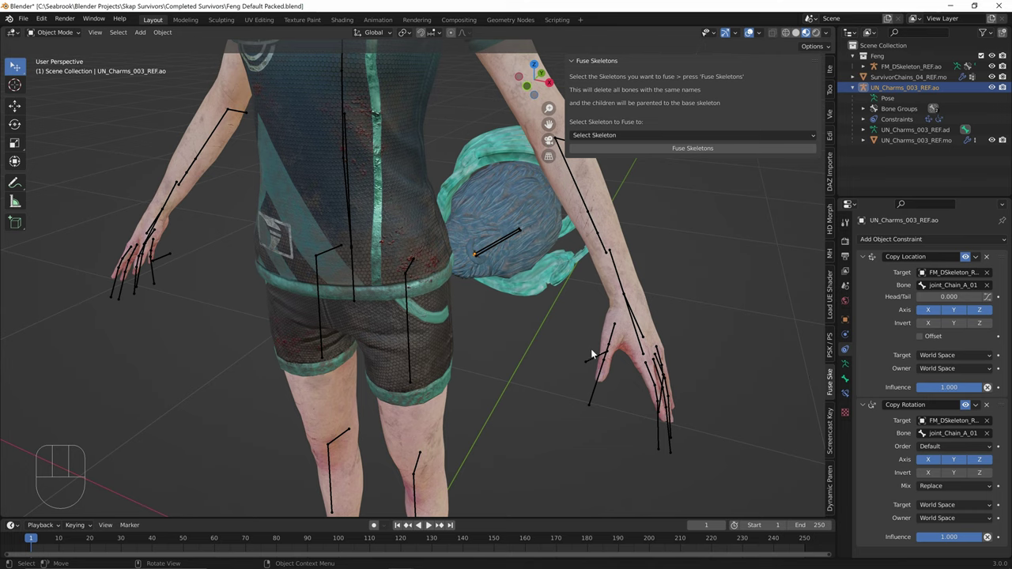
pyautogui.moveTo(591, 355); pyautogui.dragTo(541, 341, button='middle')
# Step: Select the charm armature UN_Charms_003_REF.ao and scale it down uniformly to less than half its size
pyautogui.click(484, 286)
pyautogui.click(877, 89)
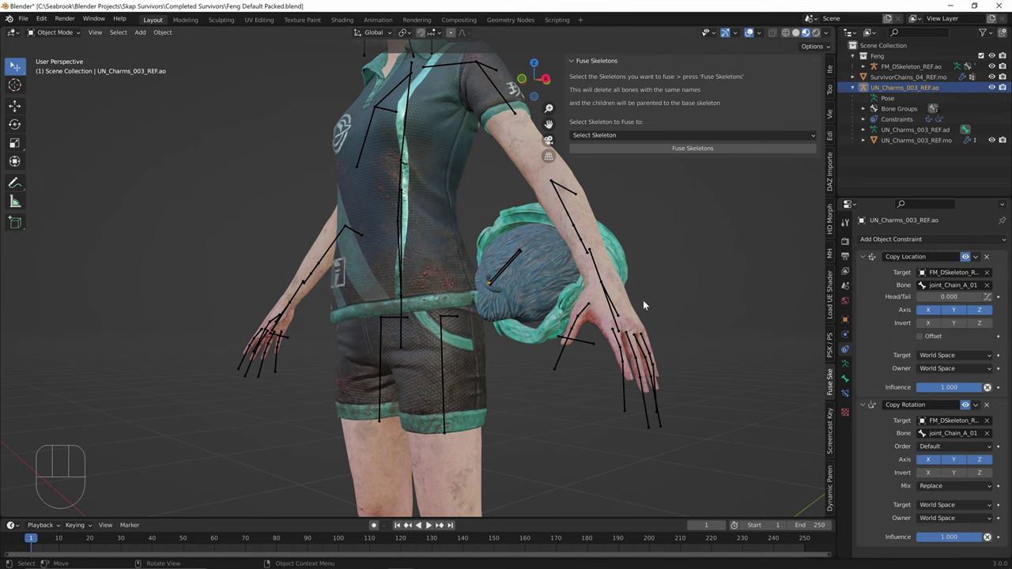
pyautogui.scroll(-5, 655, 219)
pyautogui.scroll(4, 647, 223)
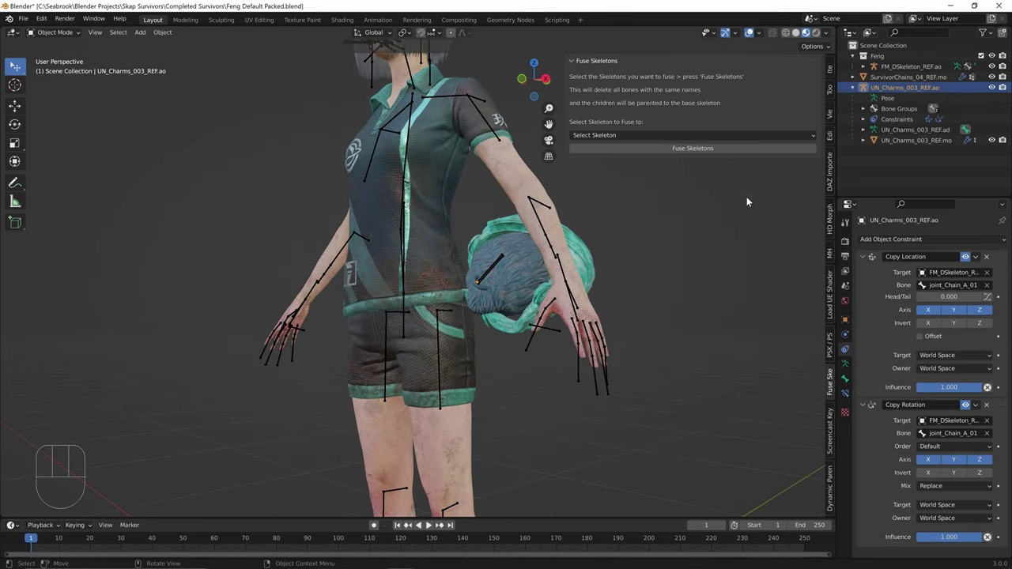
pyautogui.scroll(-3, 693, 239)
pyautogui.press('s')
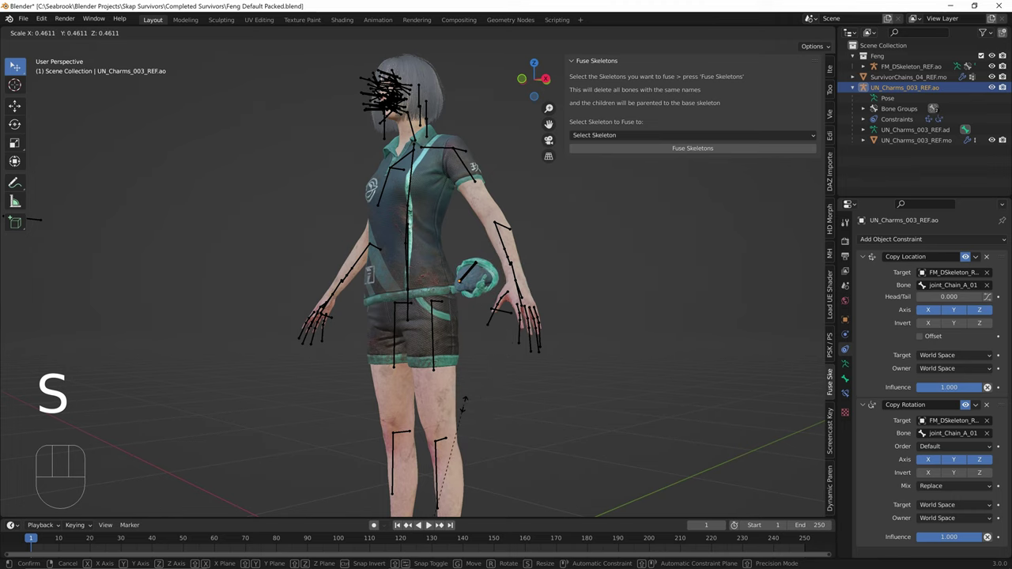
pyautogui.click(451, 419)
# Step: Shrink the charm armature further in two passes so the charm is small beside Feng's hip
pyautogui.scroll(-1, 490, 330)
pyautogui.moveTo(491, 330); pyautogui.dragTo(553, 348, button='middle')
pyautogui.scroll(2, 427, 326)
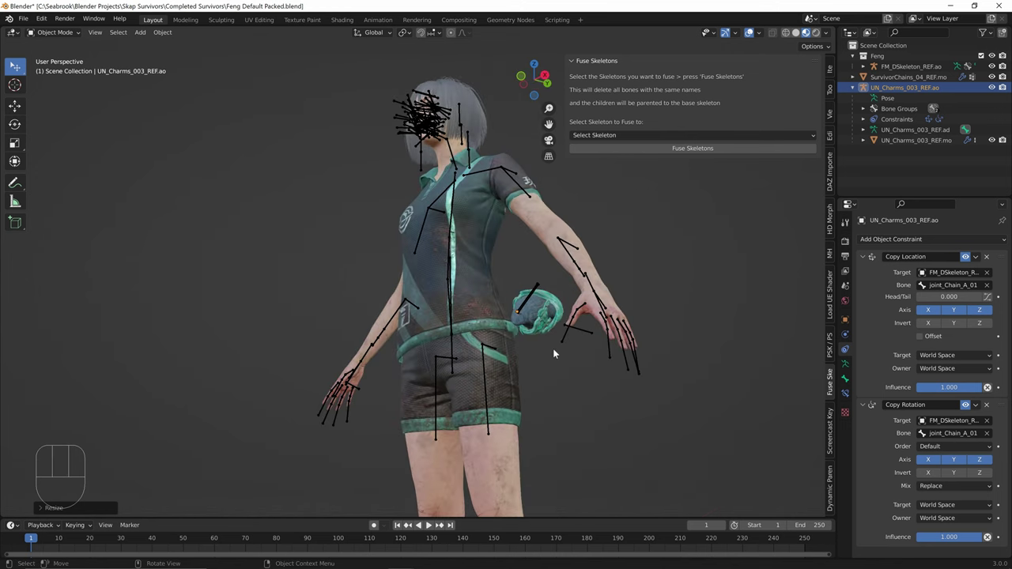
pyautogui.press('s')
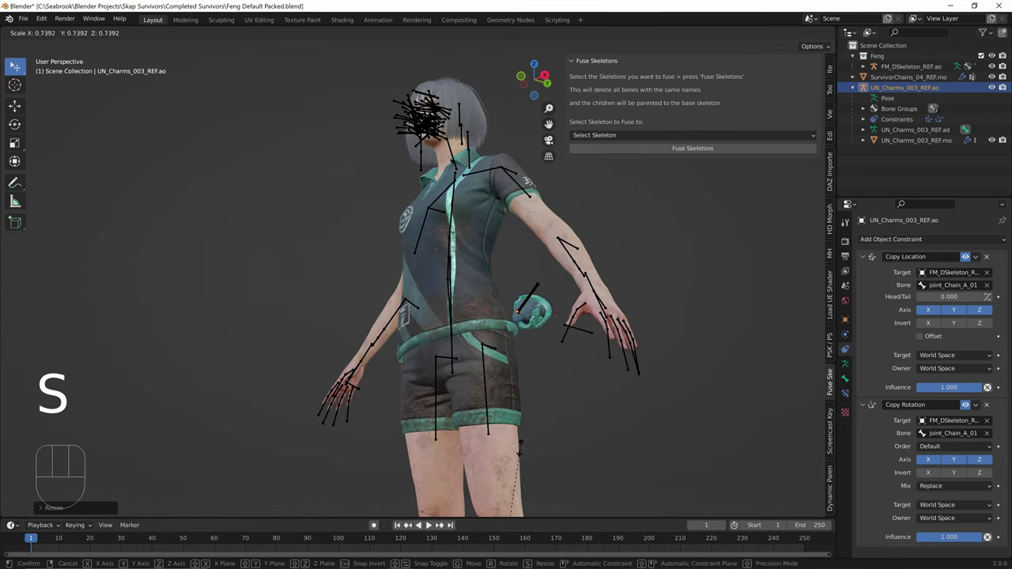
pyautogui.click(564, 370)
pyautogui.scroll(2, 572, 388)
pyautogui.press('s')
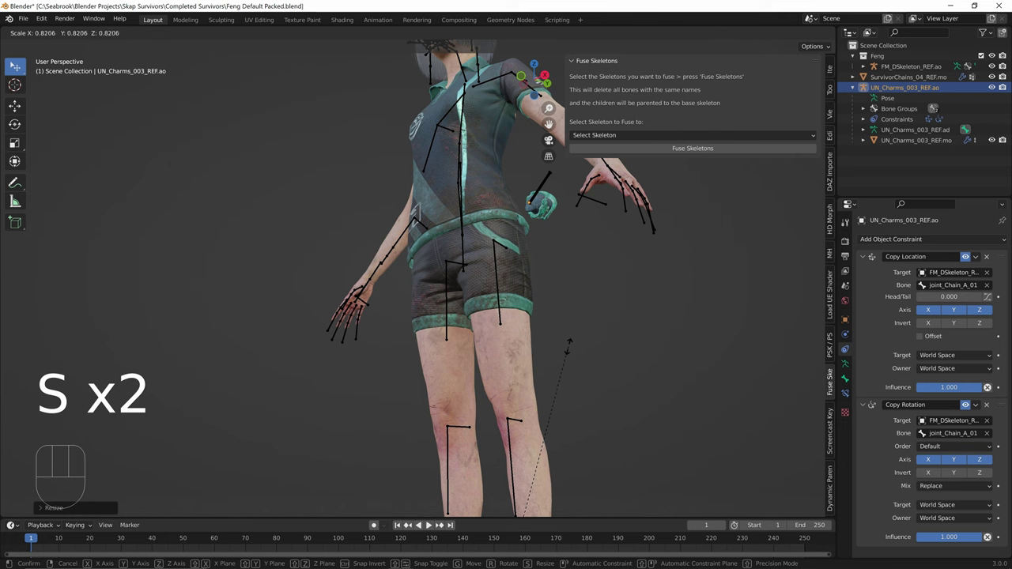
pyautogui.click(575, 337)
pyautogui.moveTo(575, 337); pyautogui.dragTo(588, 379, button='middle')
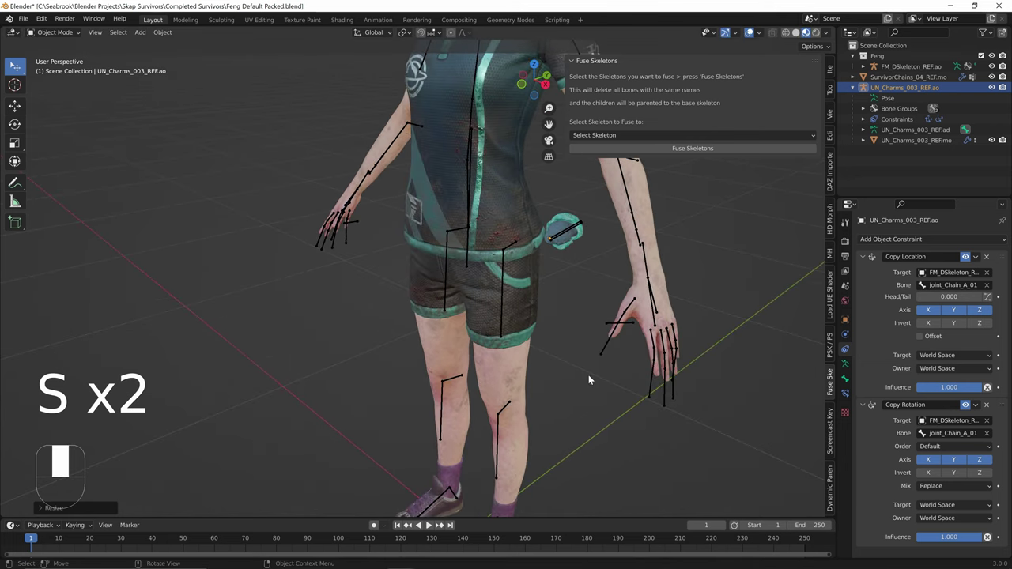
# Step: Select the chain mesh SurvivorChains_04_REF.mo attached next to the charm
pyautogui.click(581, 229)
pyautogui.click(584, 249)
pyautogui.click(570, 240)
pyautogui.scroll(3, 599, 267)
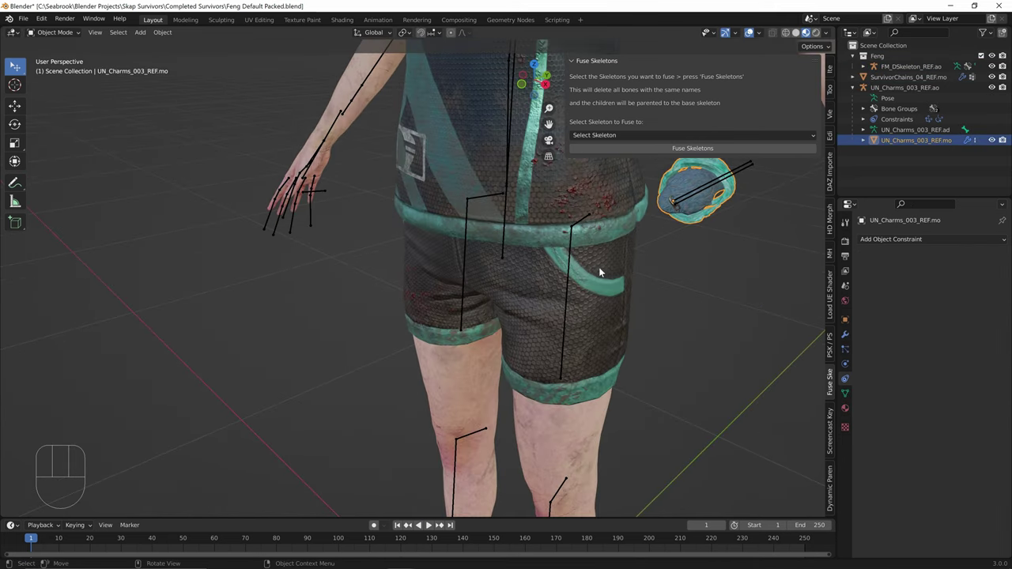
pyautogui.keyDown('shift'); pyautogui.moveTo(598, 267); pyautogui.dragTo(639, 276, button='middle'); pyautogui.keyUp('shift')
pyautogui.click(634, 273)
# Step: Try moving and rotating the chain mesh SurvivorChains_04_REF.mo, undoing each change
pyautogui.press('g')
pyautogui.hotkey('ctrl', 'z')
pyautogui.press('g')
pyautogui.hotkey('ctrl', 'z')
pyautogui.press('r')
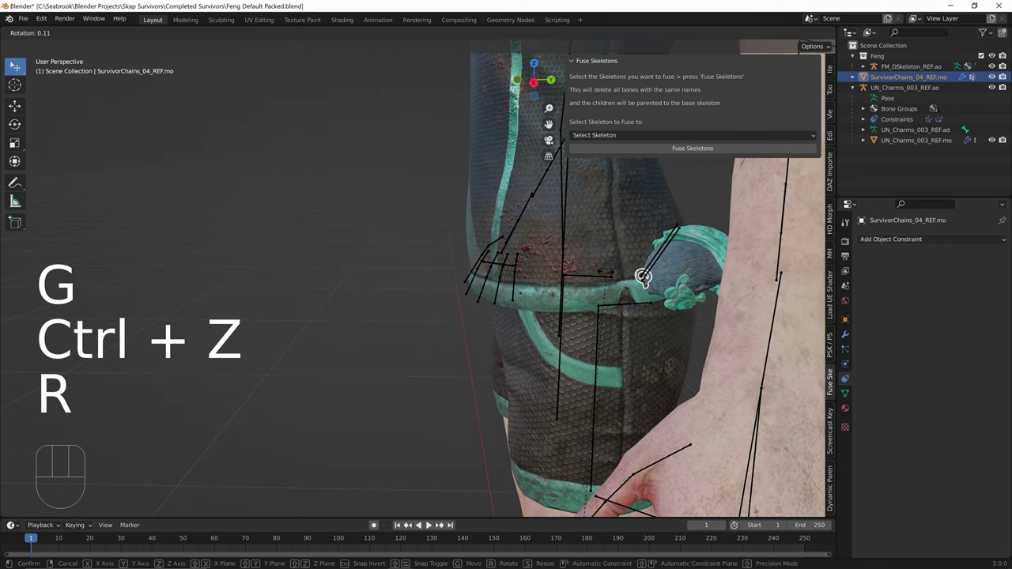
pyautogui.hotkey('ctrl', 'z')
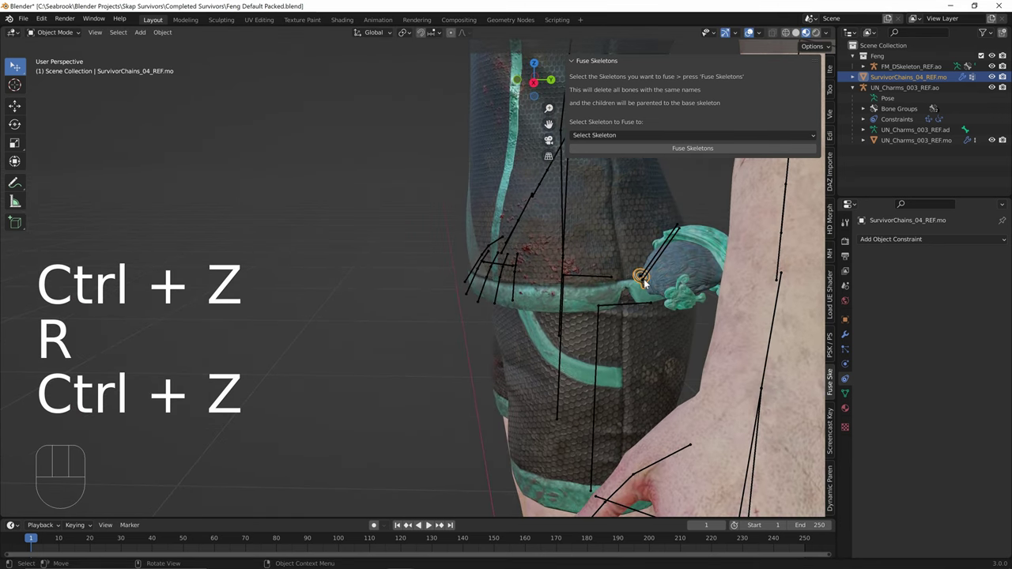
# Step: Set the origin of the chain mesh SurvivorChains_04_REF.mo to its geometry and hide the sidebar
pyautogui.moveTo(643, 280); pyautogui.dragTo(701, 280, button='middle')
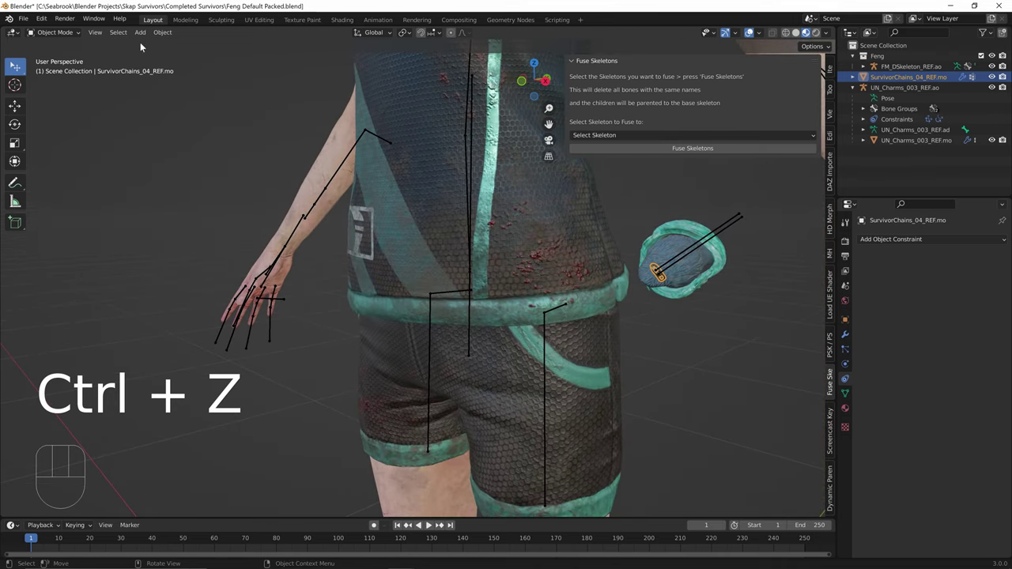
pyautogui.click(41, 18)
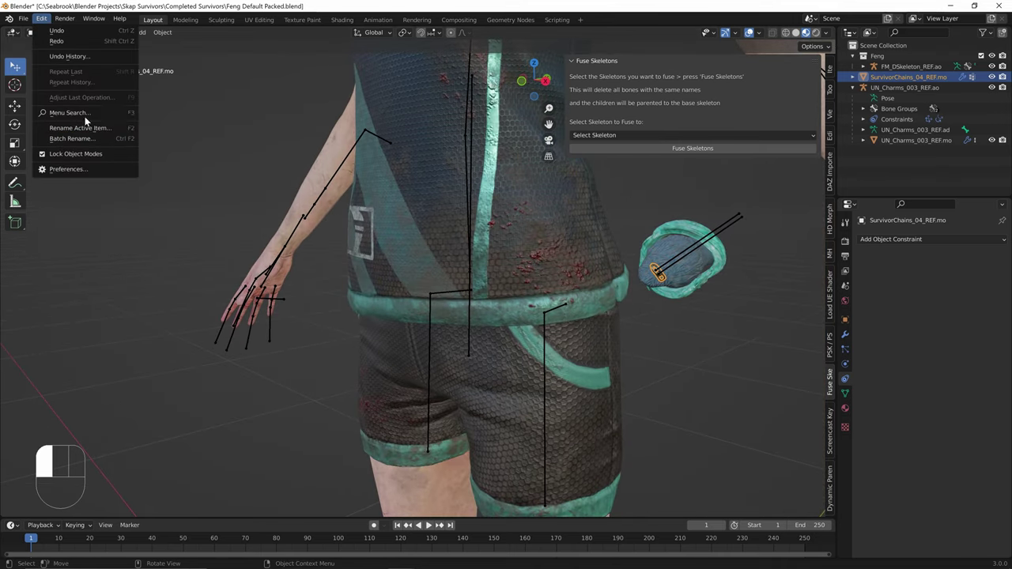
pyautogui.click(82, 115)
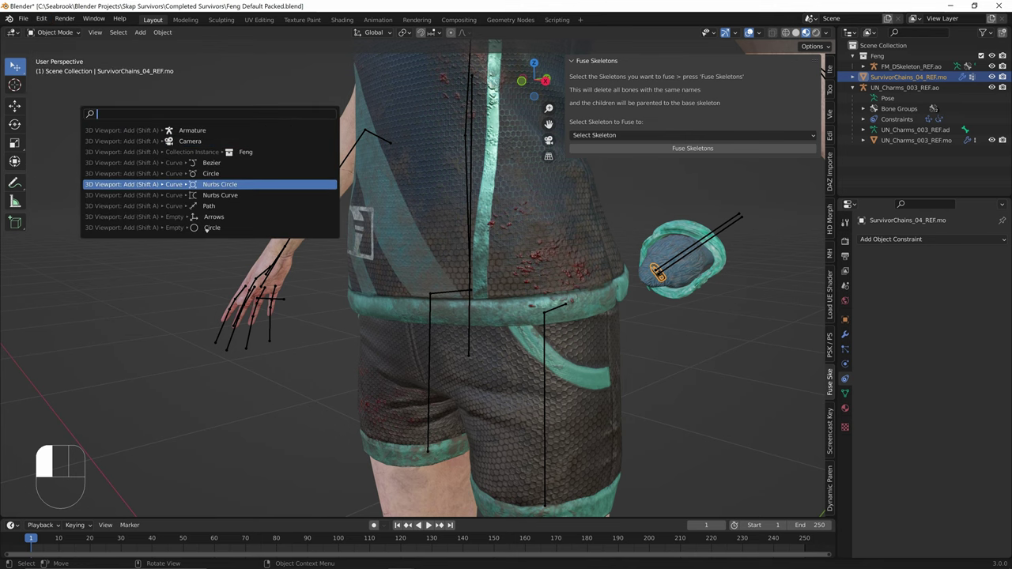
pyautogui.write('origin to')
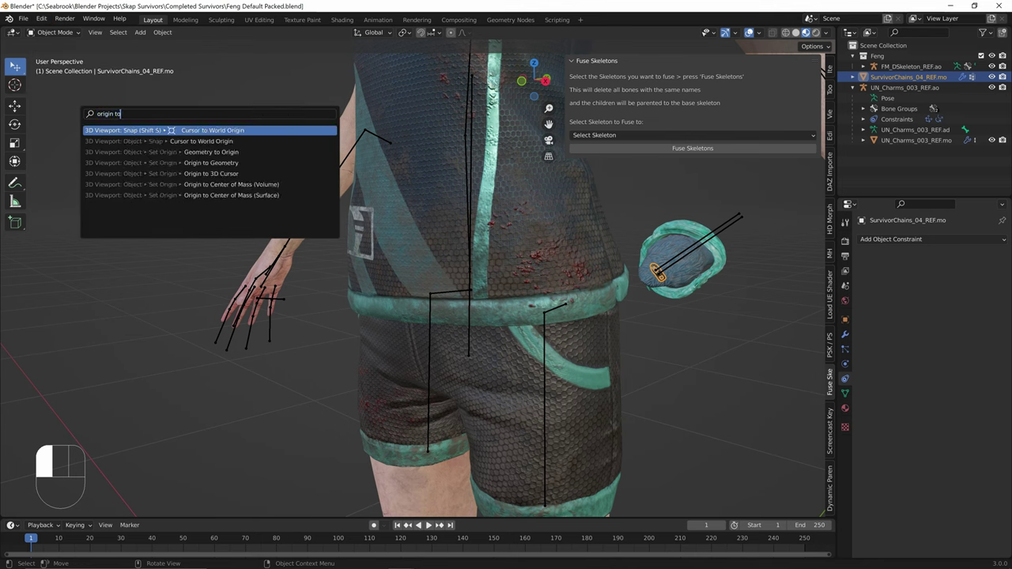
pyautogui.click(308, 162)
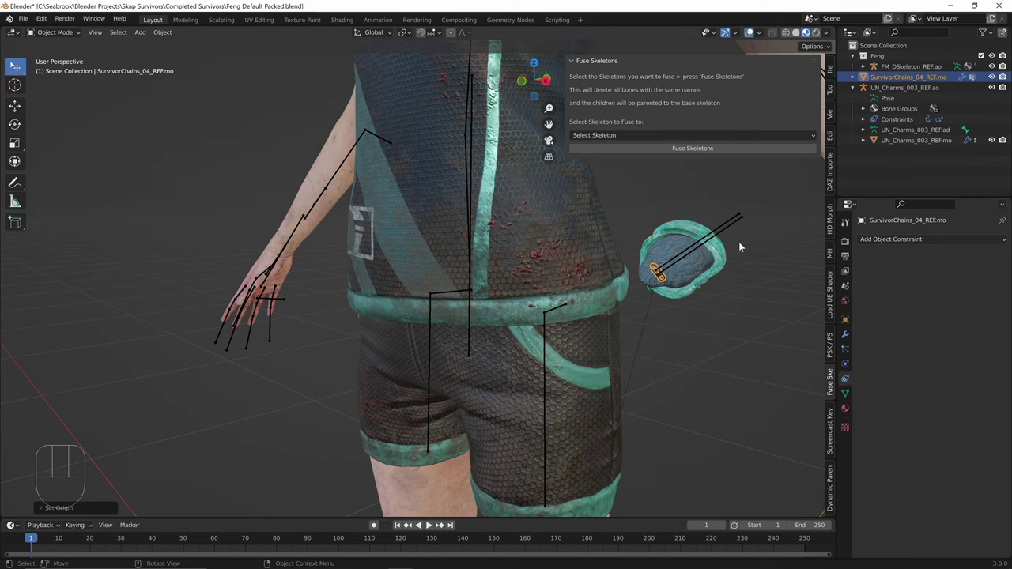
pyautogui.moveTo(739, 242); pyautogui.dragTo(726, 278, button='middle')
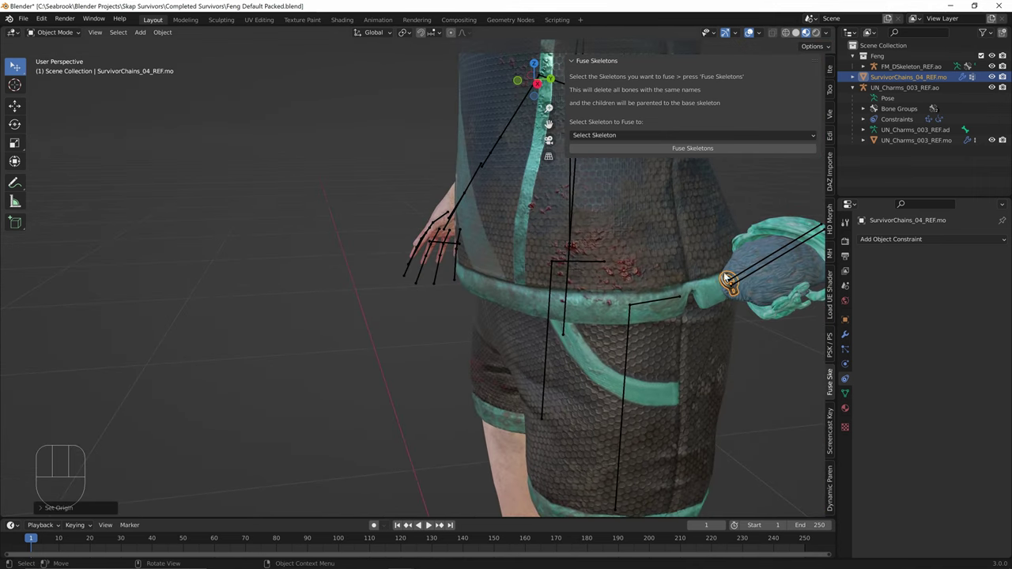
pyautogui.press('n')
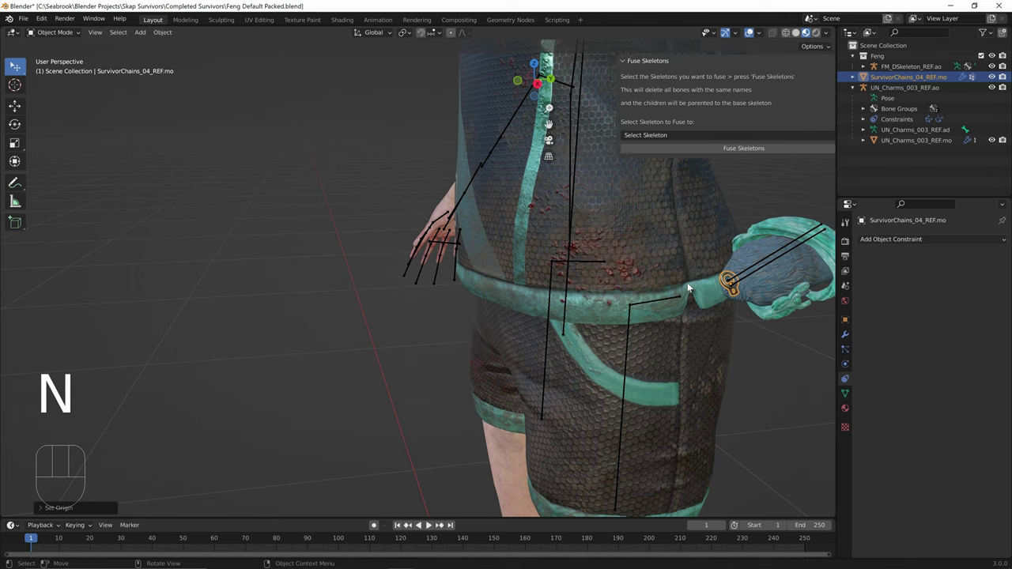
pyautogui.keyDown('shift'); pyautogui.moveTo(709, 284); pyautogui.dragTo(621, 277, button='middle'); pyautogui.keyUp('shift')
# Step: Try rotating the chain mesh about the global Z and X axes, undoing both rotations
pyautogui.press('r')
pyautogui.press('z')
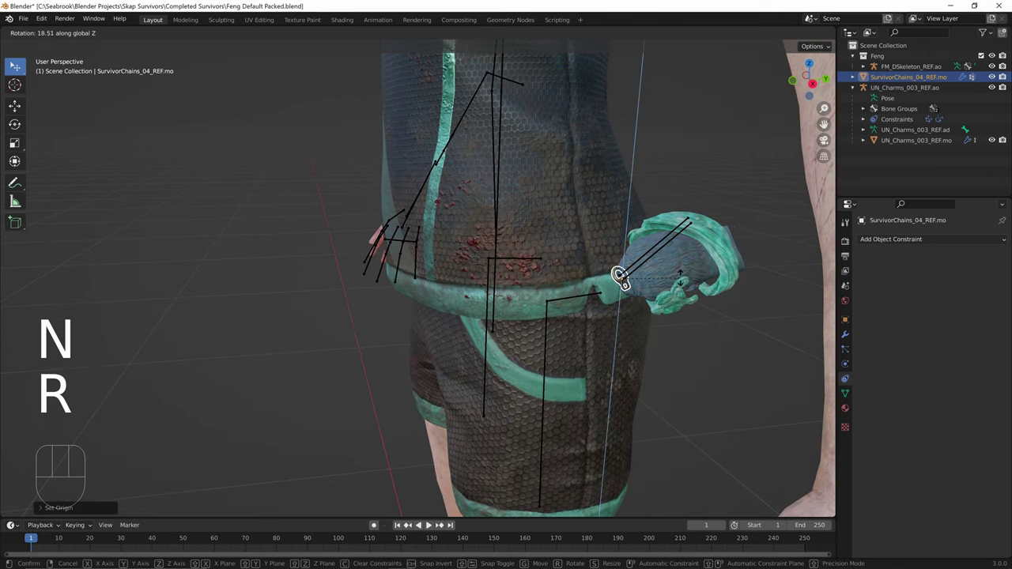
pyautogui.click(712, 275)
pyautogui.moveTo(712, 275); pyautogui.dragTo(672, 289, button='middle')
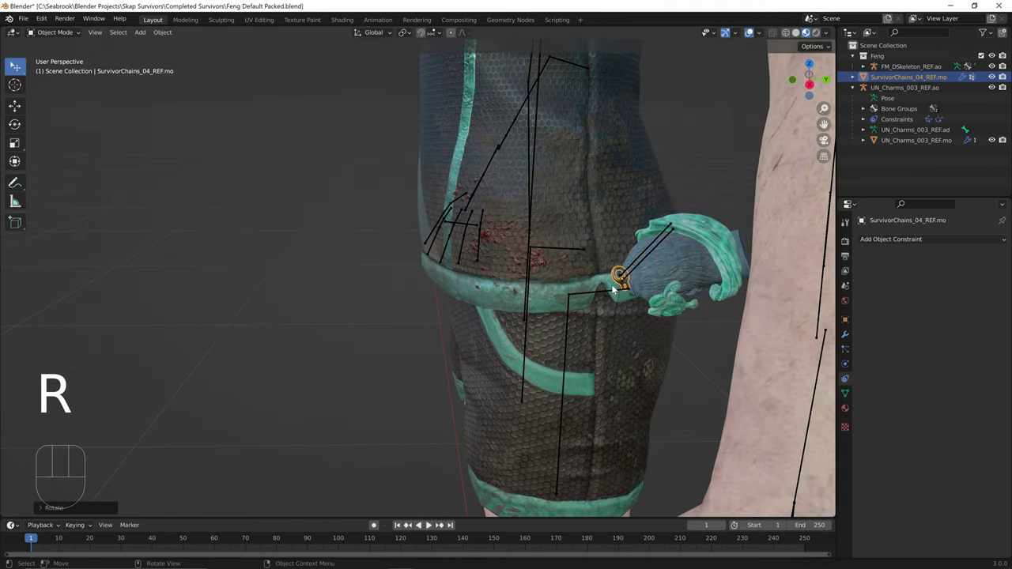
pyautogui.press('r')
pyautogui.press('x')
pyautogui.hotkey('ctrl', 'z')
pyautogui.hotkey('ctrl', 'z')
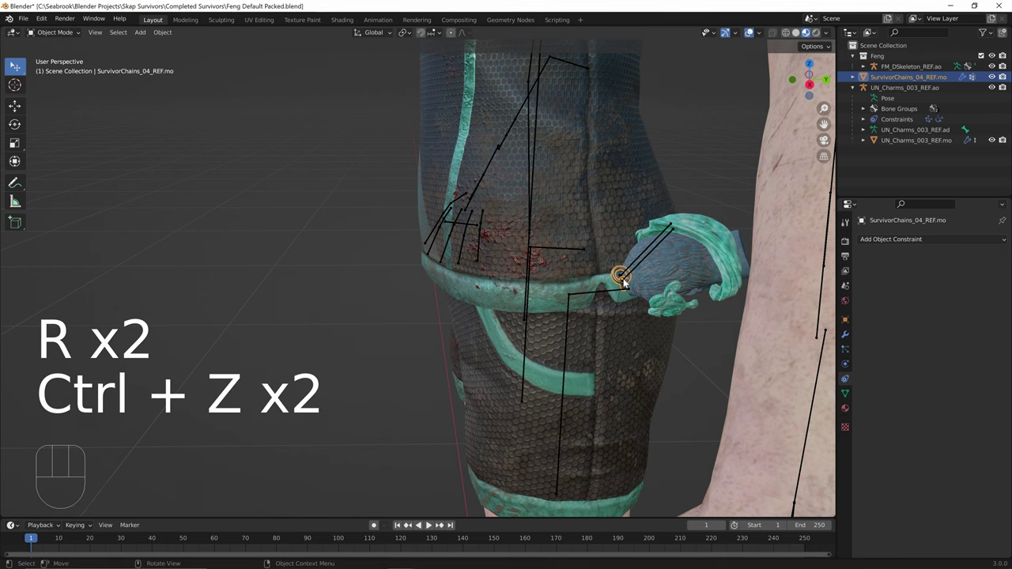
# Step: Rotate the chain mesh about the Y axis and the Z axis to orient its links between the belt and the charm
pyautogui.moveTo(622, 276); pyautogui.dragTo(668, 296, button='middle')
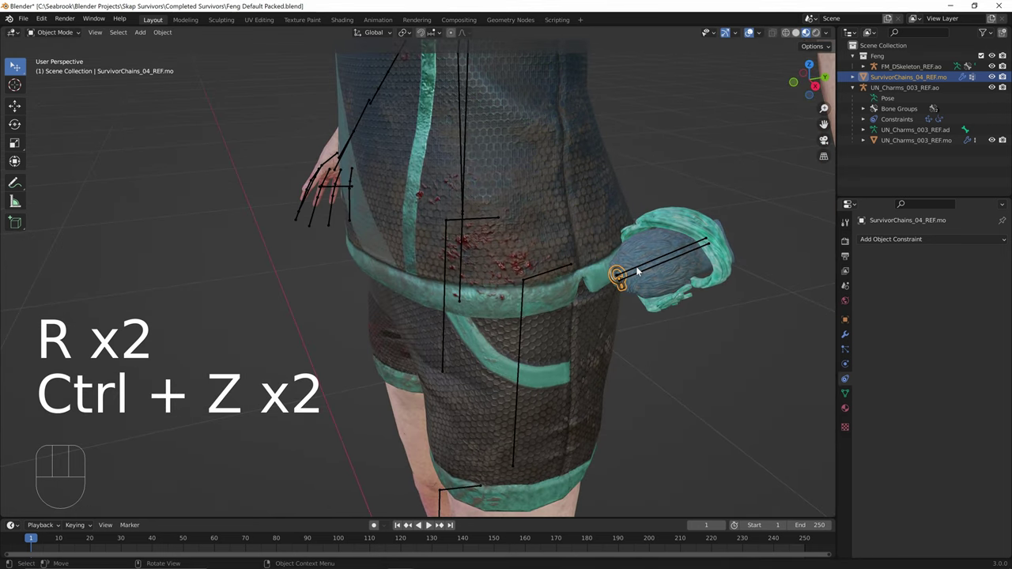
pyautogui.press('r')
pyautogui.press('y')
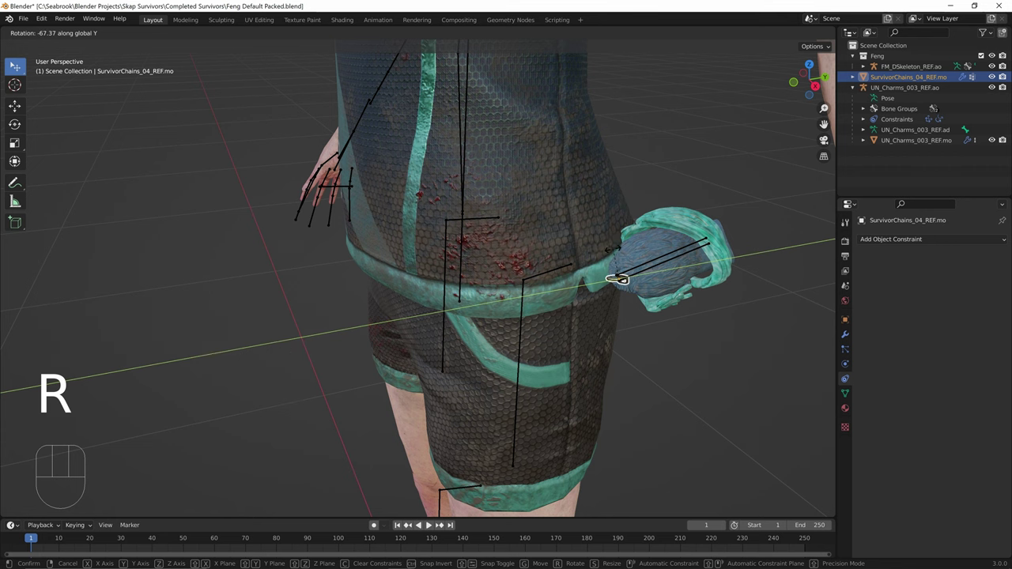
pyautogui.click(609, 242)
pyautogui.moveTo(642, 277); pyautogui.dragTo(424, 344, button='middle')
pyautogui.press('r')
pyautogui.press('z')
pyautogui.click(684, 307)
# Step: Move the chain mesh so its inner link meets the near end of the charm
pyautogui.scroll(3, 649, 282)
pyautogui.moveTo(566, 335); pyautogui.dragTo(519, 318, button='middle')
pyautogui.press('g')
pyautogui.click(494, 317)
pyautogui.moveTo(566, 347); pyautogui.dragTo(551, 370, button='middle')
pyautogui.scroll(1, 567, 282)
pyautogui.scroll(3, 558, 337)
pyautogui.scroll(-1, 551, 369)
# Step: Try rotating the chain mesh about the X axis several times, undoing each rotation
pyautogui.press('g')
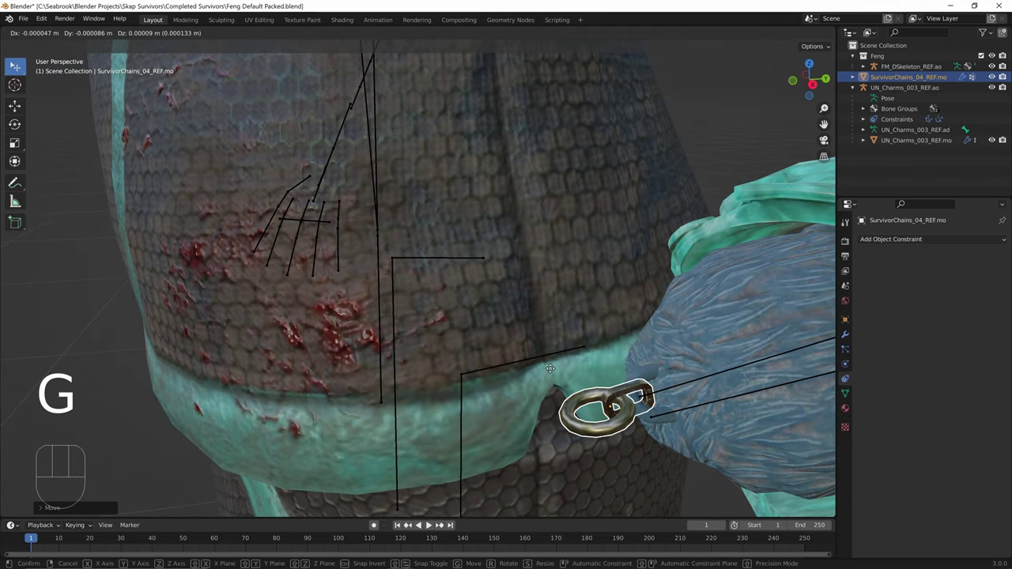
pyautogui.press('r')
pyautogui.press('x')
pyautogui.hotkey('ctrl', 'z')
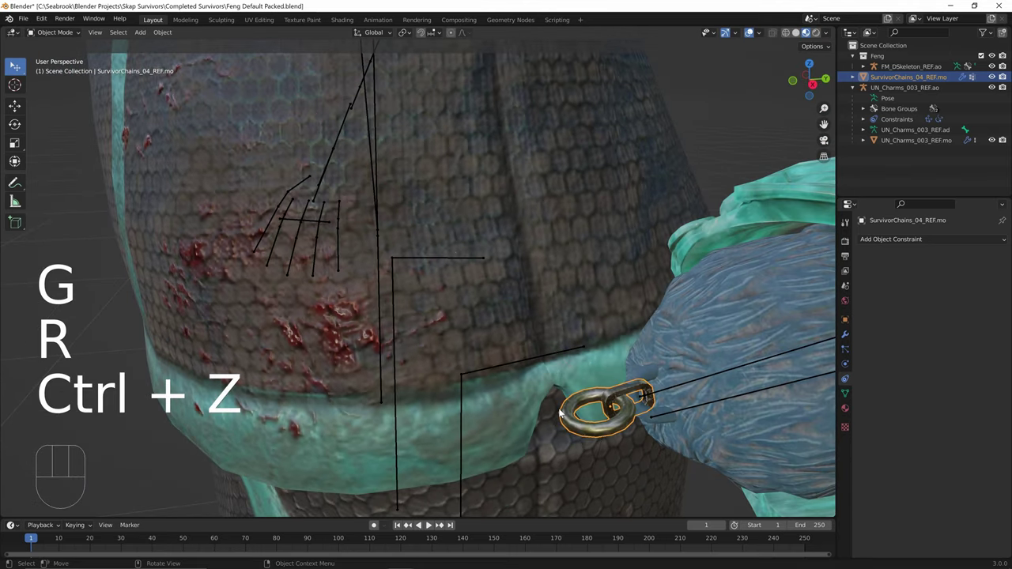
pyautogui.press('r')
pyautogui.press('x')
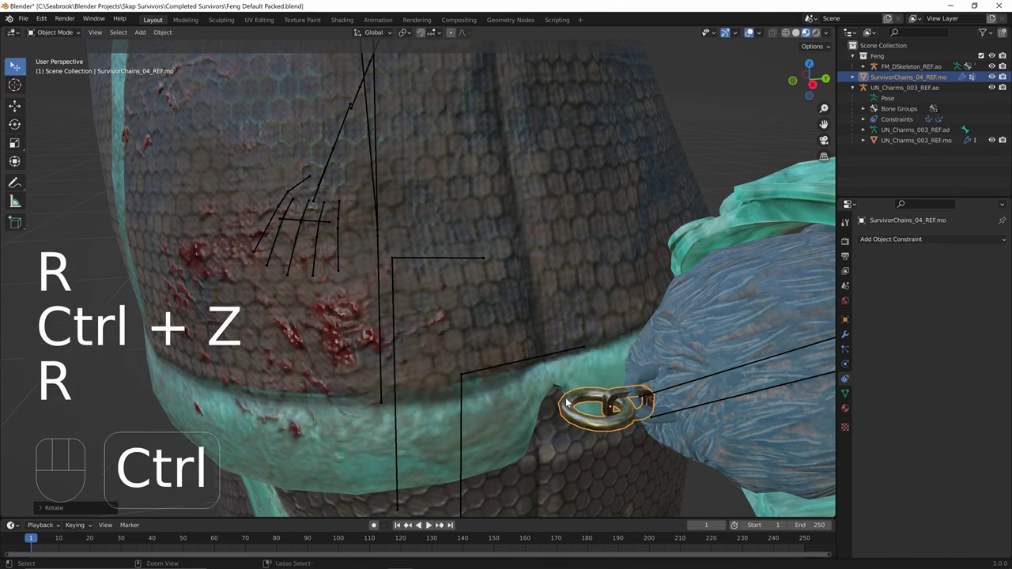
pyautogui.hotkey('ctrl', 'z')
pyautogui.press('r')
pyautogui.press('x')
pyautogui.click(547, 399)
pyautogui.hotkey('ctrl', 'z')
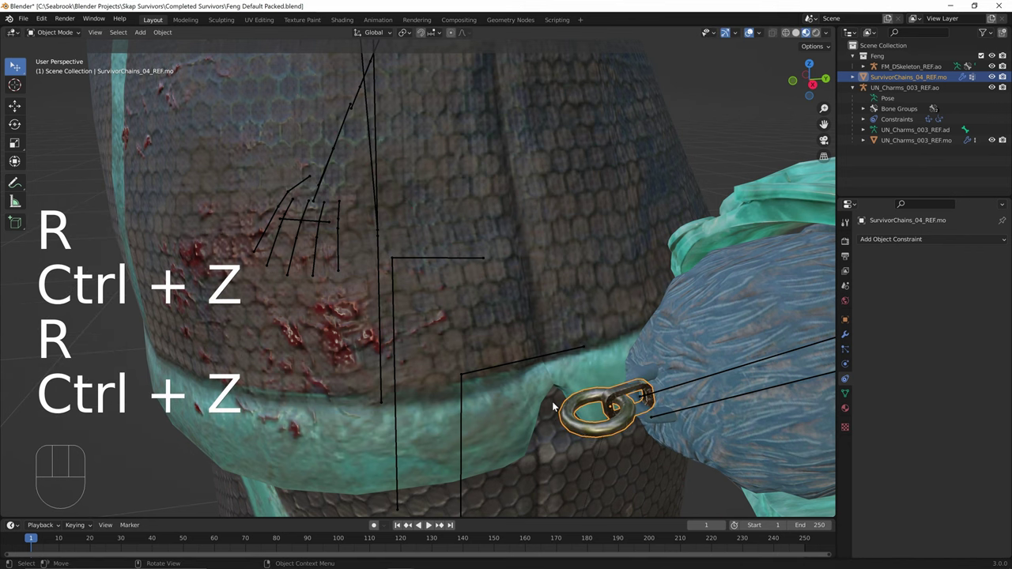
# Step: Rotate the chain mesh about the Y axis and nudge it into place at the charm's end
pyautogui.press('r')
pyautogui.press('y')
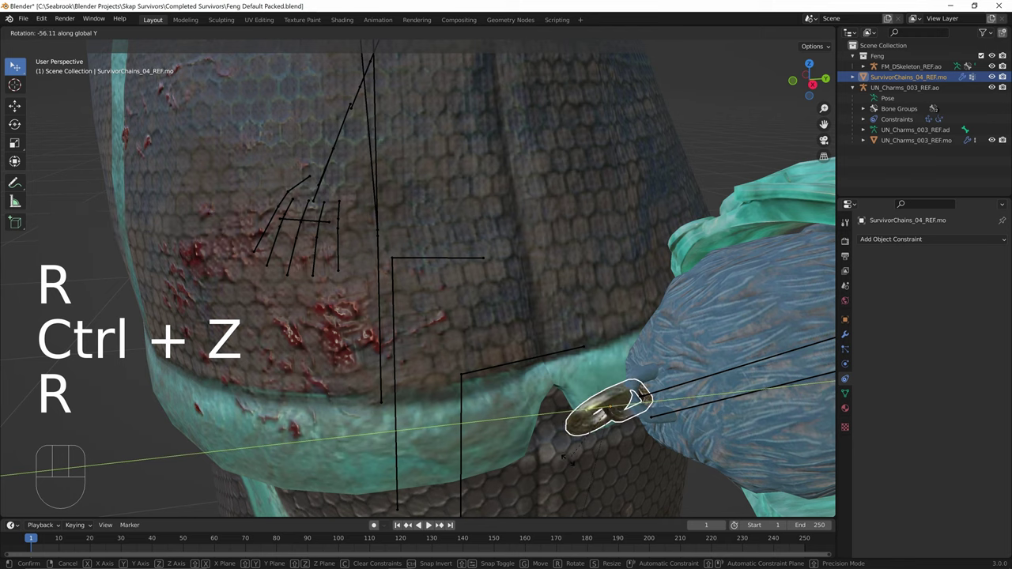
pyautogui.click(519, 362)
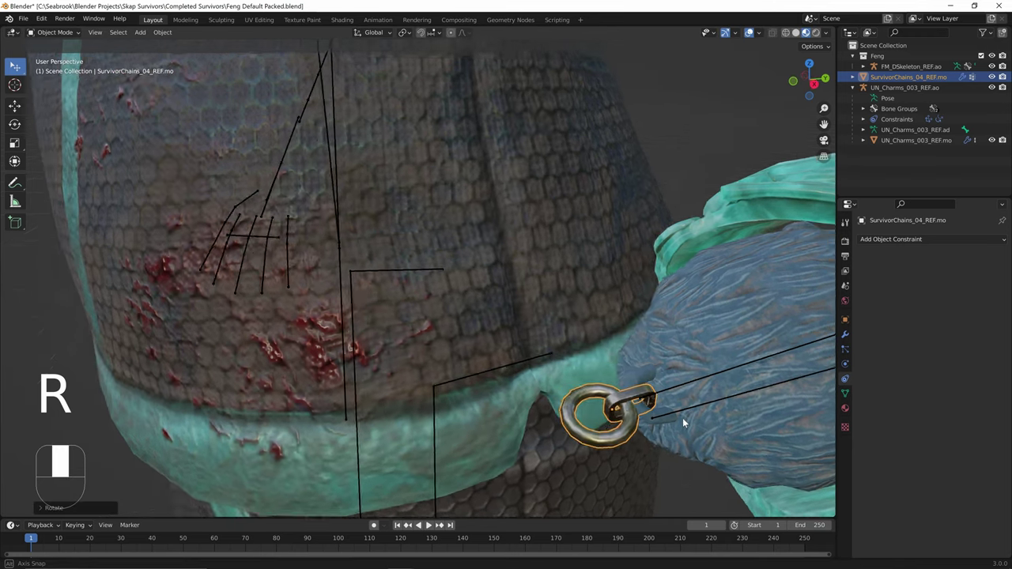
pyautogui.press('g')
pyautogui.click(672, 317)
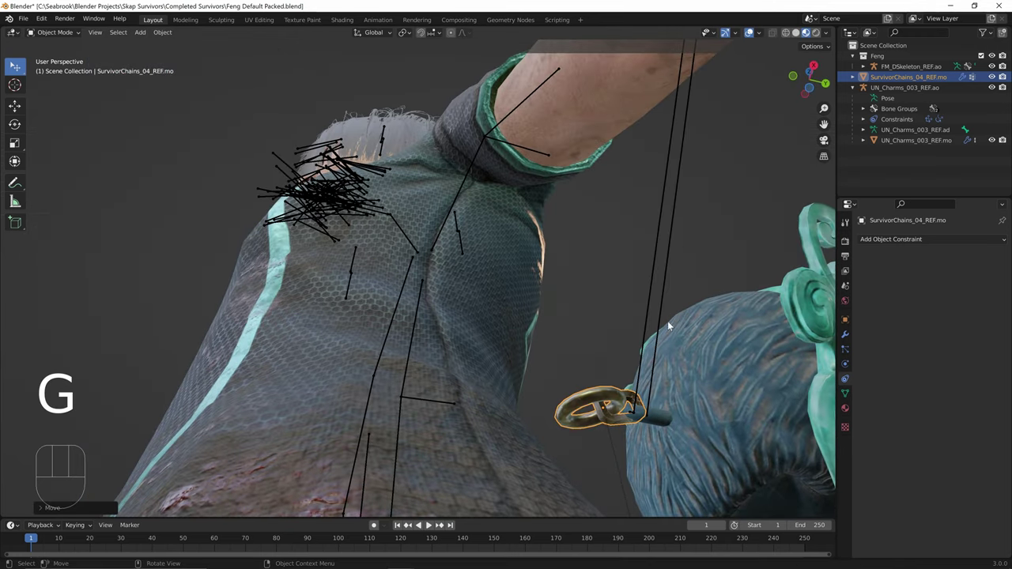
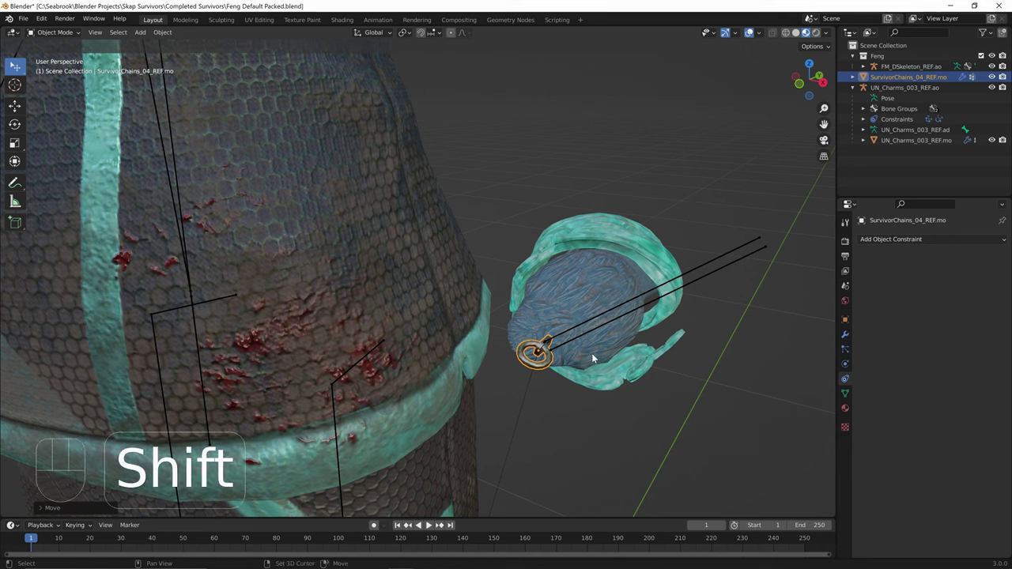
# Step: Join the chain mesh into the charm mesh UN_Charms_003_REF.mo
pyautogui.click(594, 384)
pyautogui.click(552, 365)
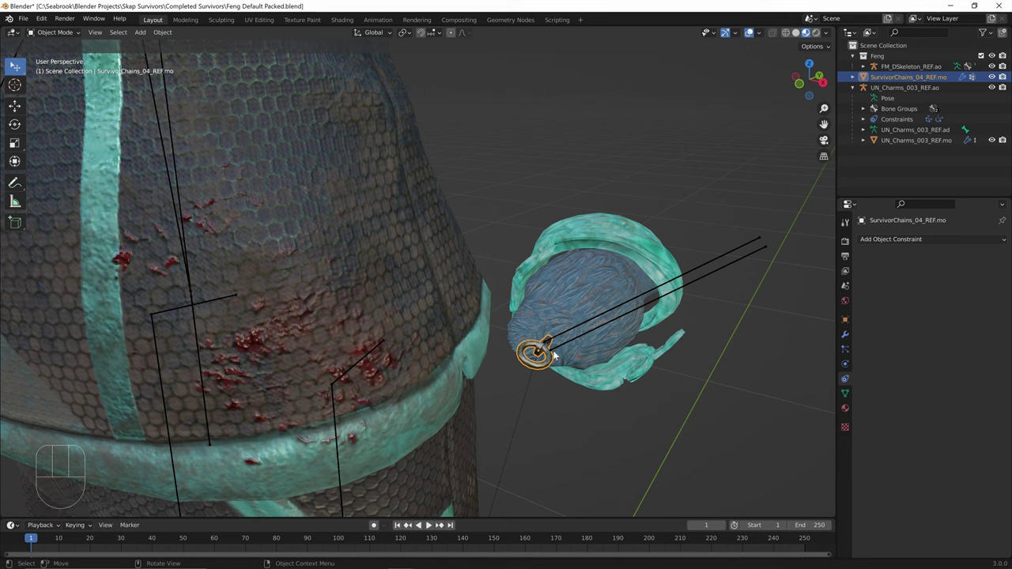
pyautogui.keyDown('shift'); pyautogui.click(575, 293); pyautogui.keyUp('shift')
pyautogui.hotkey('ctrl', 'j')
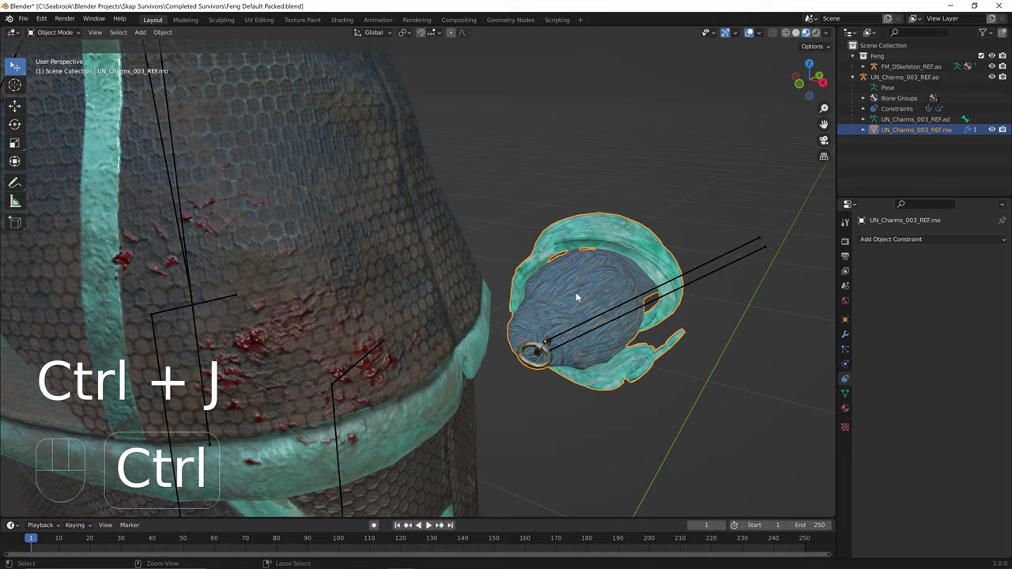
pyautogui.moveTo(575, 291); pyautogui.dragTo(693, 295, button='middle')
pyautogui.moveTo(582, 348); pyautogui.dragTo(611, 348, button='middle')
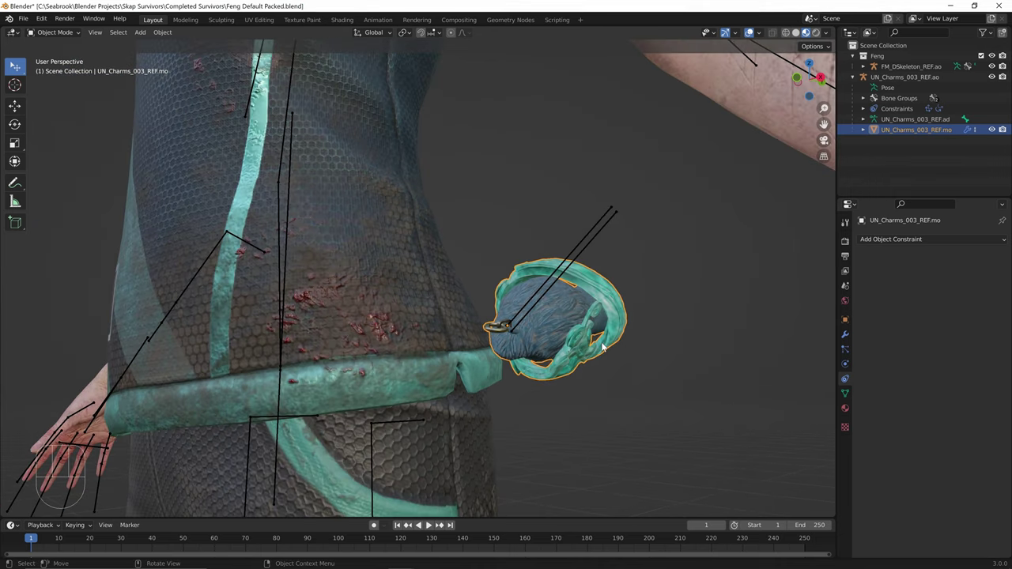
pyautogui.scroll(-3, 611, 348)
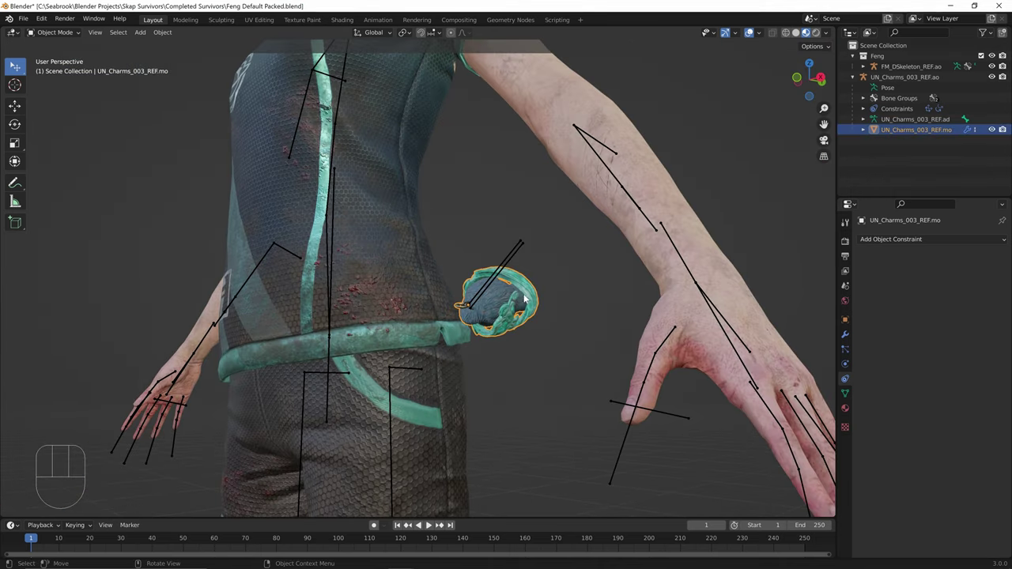
# Step: Try moving the joined charm mesh away from its bones, undoing each move
pyautogui.click(465, 305)
pyautogui.click(465, 305)
pyautogui.click(465, 305)
pyautogui.press('g')
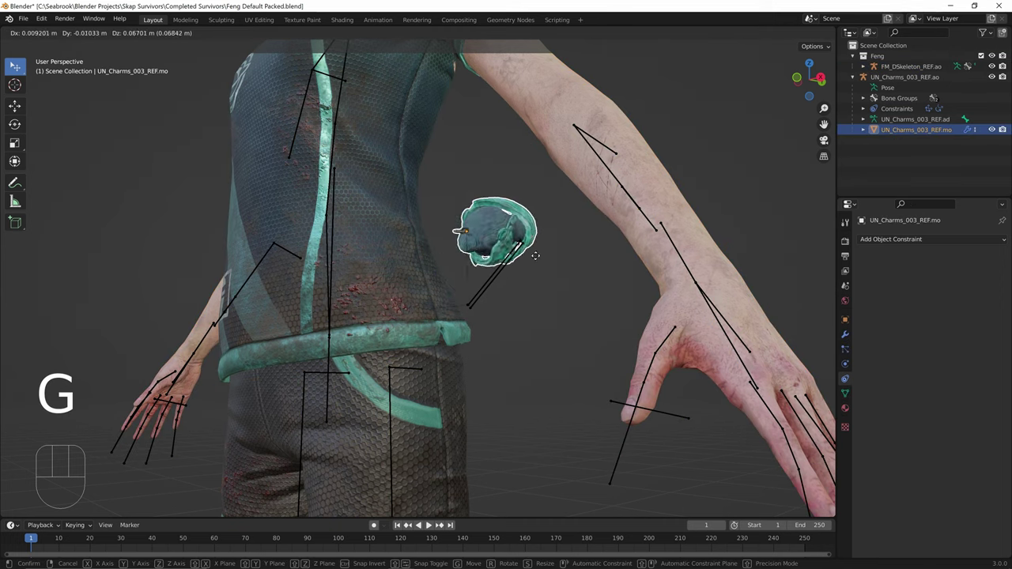
pyautogui.hotkey('ctrl', 'z')
pyautogui.moveTo(531, 283); pyautogui.dragTo(506, 343, button='middle')
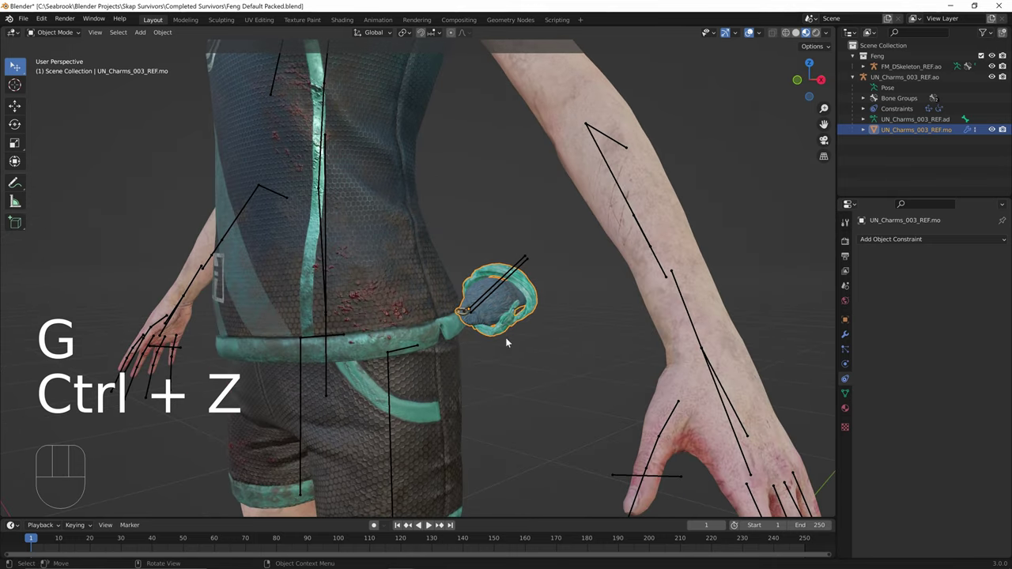
pyautogui.press('g')
pyautogui.click(484, 389)
pyautogui.moveTo(483, 387); pyautogui.dragTo(502, 379, button='middle')
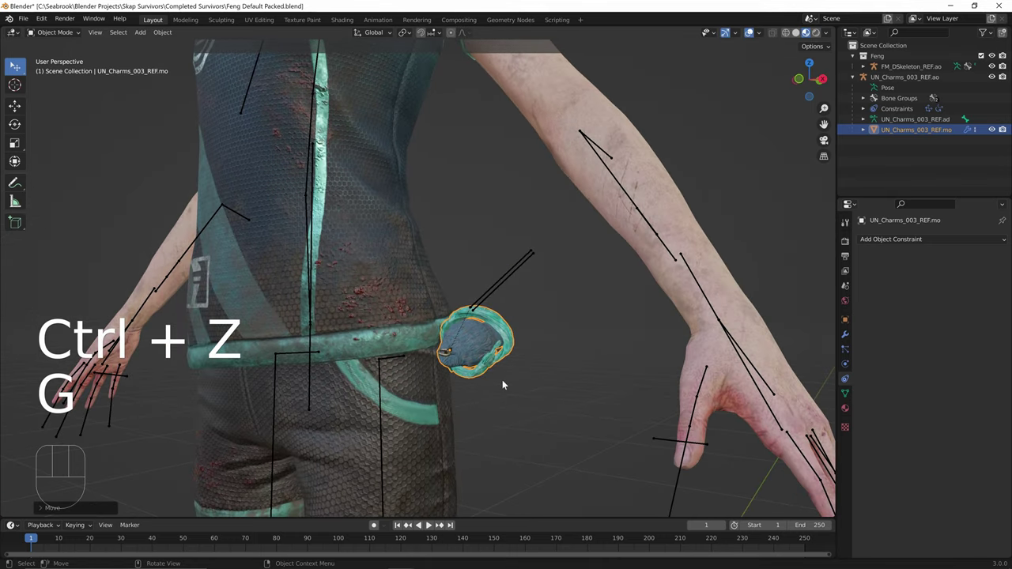
pyautogui.hotkey('ctrl', 'z')
# Step: Rotate the joined charm mesh about the Z, X and Y axes so the head hangs below its chain
pyautogui.press('r')
pyautogui.press('z')
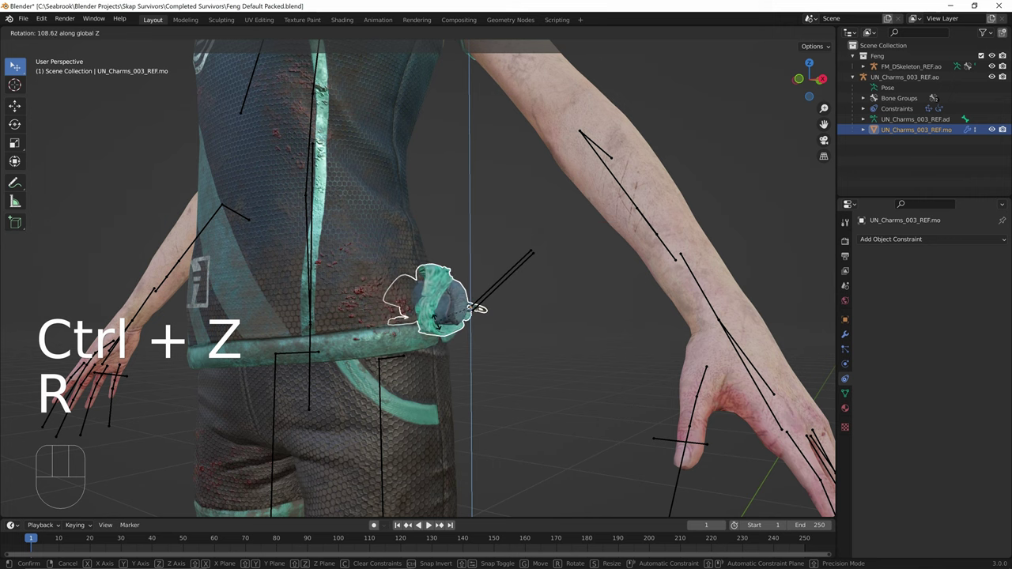
pyautogui.click(475, 338)
pyautogui.moveTo(475, 339); pyautogui.dragTo(441, 340, button='middle')
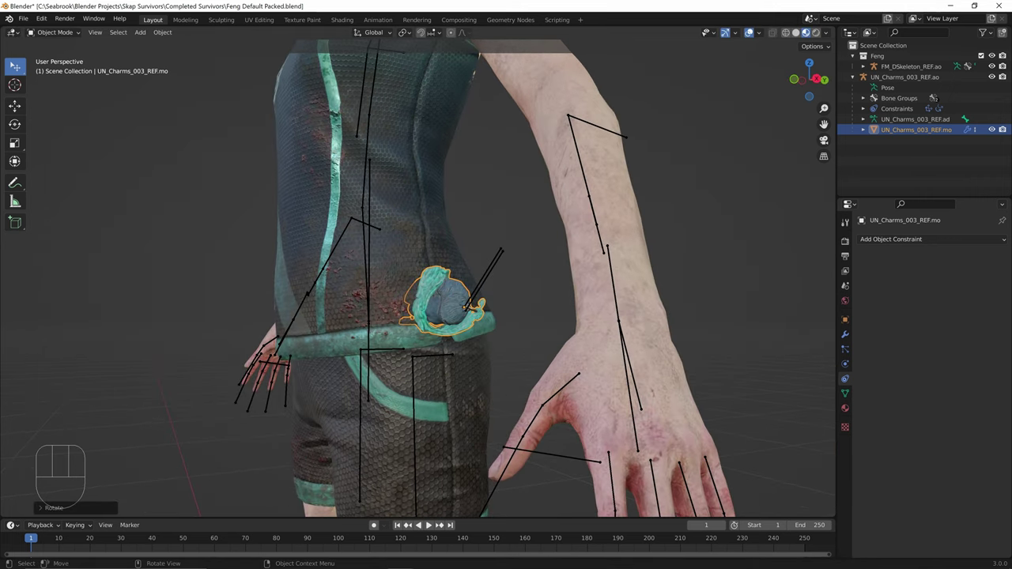
pyautogui.press('r')
pyautogui.press('x')
pyautogui.click(484, 389)
pyautogui.moveTo(484, 390); pyautogui.dragTo(484, 339, button='middle')
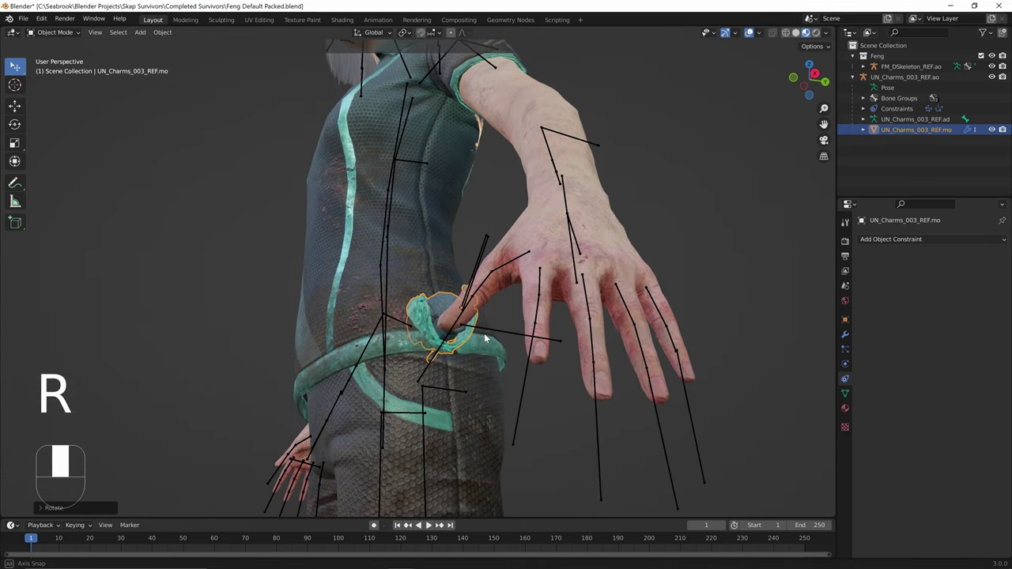
pyautogui.press('r')
pyautogui.press('y')
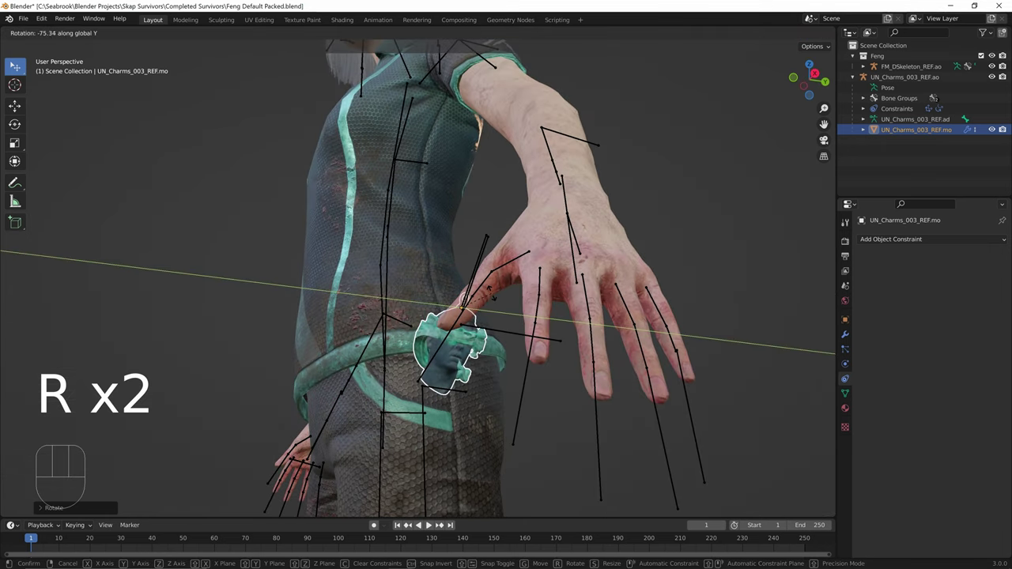
pyautogui.click(495, 275)
# Step: Move the charm mesh against Feng's hip so its chain meets the belt
pyautogui.moveTo(495, 275); pyautogui.dragTo(576, 400, button='middle')
pyautogui.press('g')
pyautogui.click(488, 361)
pyautogui.press('g')
pyautogui.click(354, 356)
# Step: Fine-tune the charm mesh's orientation at the hip by rotating it about the Z and Y axes
pyautogui.press('r')
pyautogui.press('r')
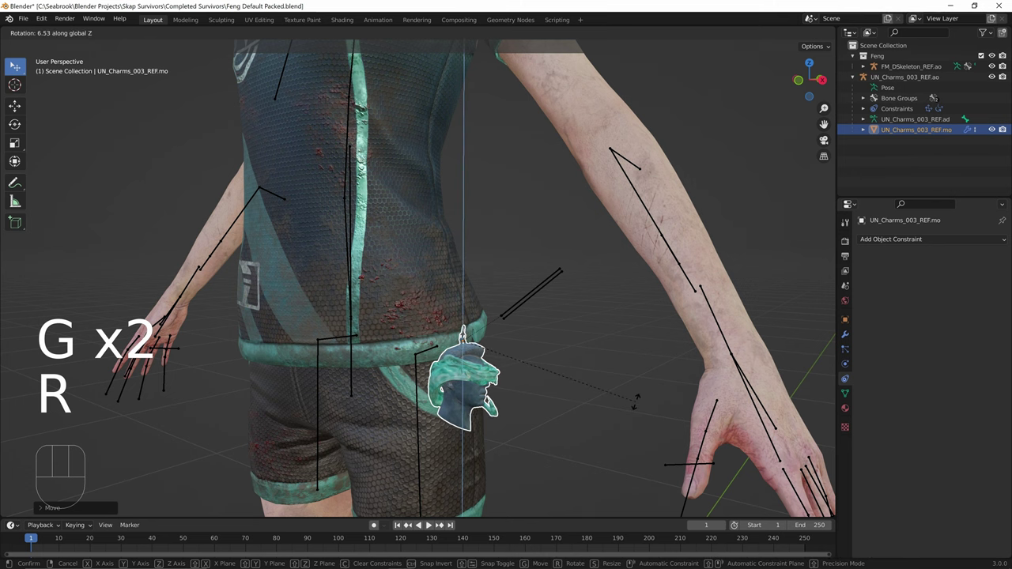
pyautogui.press('r')
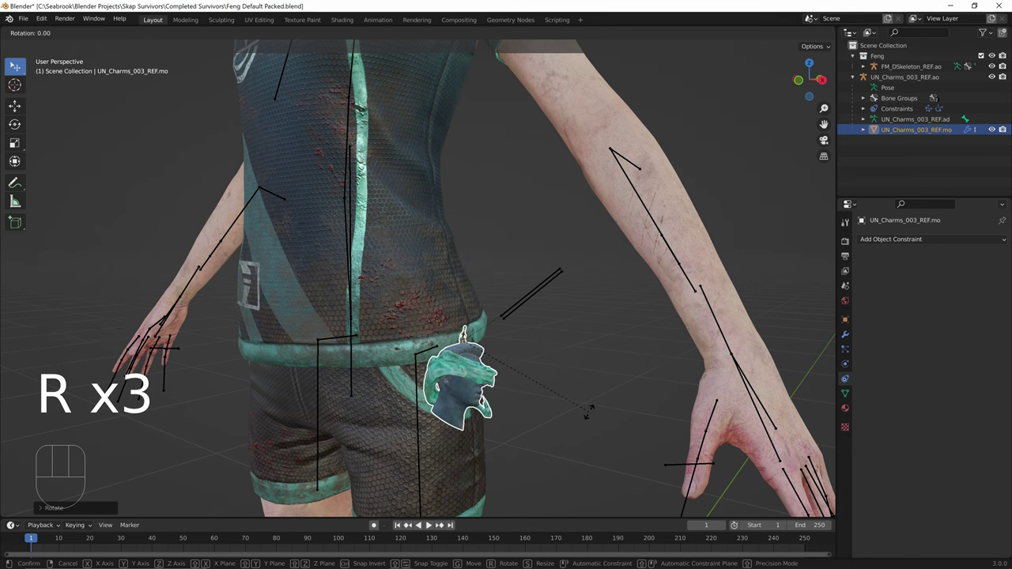
pyautogui.press('y')
pyautogui.click(703, 398)
# Step: Try hiding the charm mesh UN_Charms_003_REF.mo and undo the hiding
pyautogui.moveTo(703, 398); pyautogui.dragTo(515, 379, button='middle')
pyautogui.press('h')
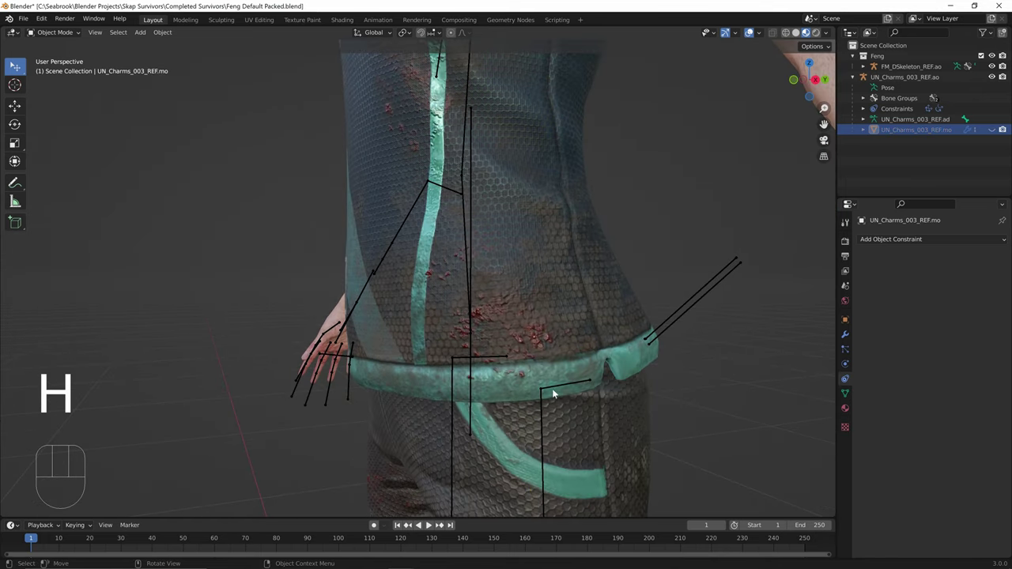
pyautogui.hotkey('ctrl', 'z')
# Step: Reposition the charm mesh against the side of Feng's hip so its chain overlaps the belt
pyautogui.keyDown('shift'); pyautogui.moveTo(577, 389); pyautogui.dragTo(495, 376, button='middle'); pyautogui.keyUp('shift')
pyautogui.press('g')
pyautogui.click(606, 390)
# Step: Try rotating the charm mesh about the Z and Y axes at the hip, undoing each rotation
pyautogui.press('r')
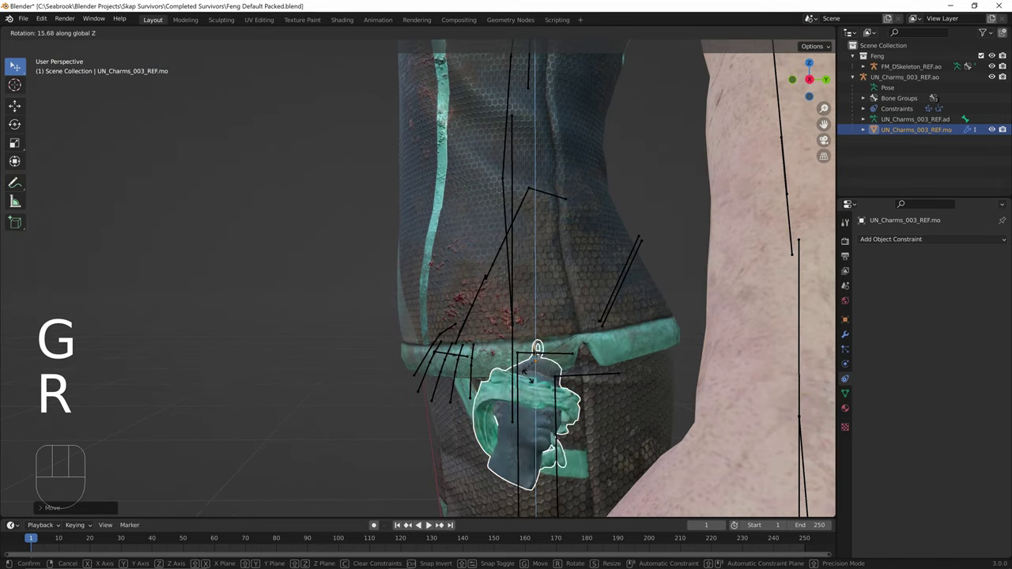
pyautogui.click(522, 381)
pyautogui.hotkey('ctrl', 'z')
pyautogui.press('r')
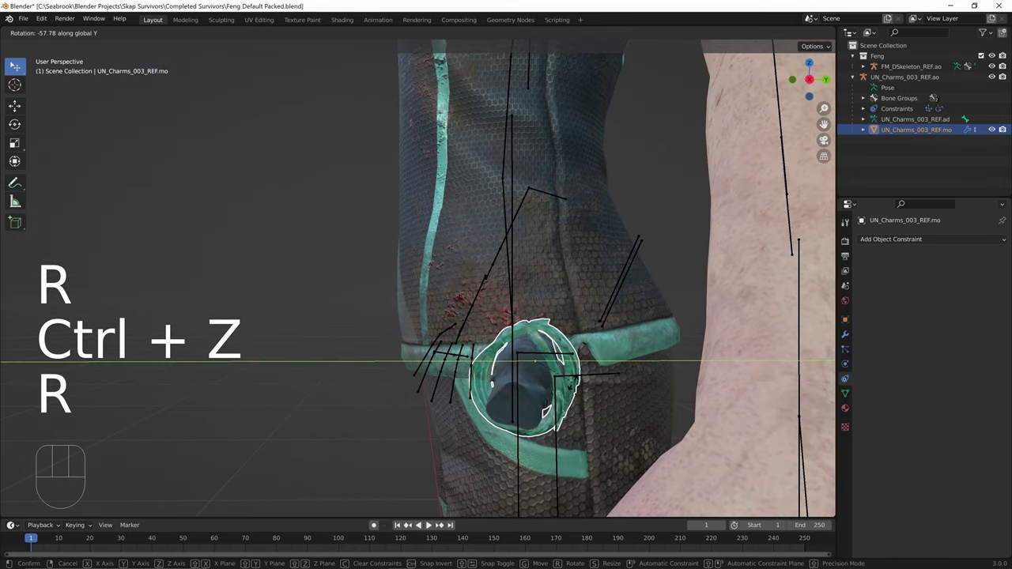
pyautogui.click(553, 387)
pyautogui.hotkey('ctrl', 'z')
# Step: Rotate the charm mesh freely at Feng's hip so the head hangs down from the belt
pyautogui.press('r')
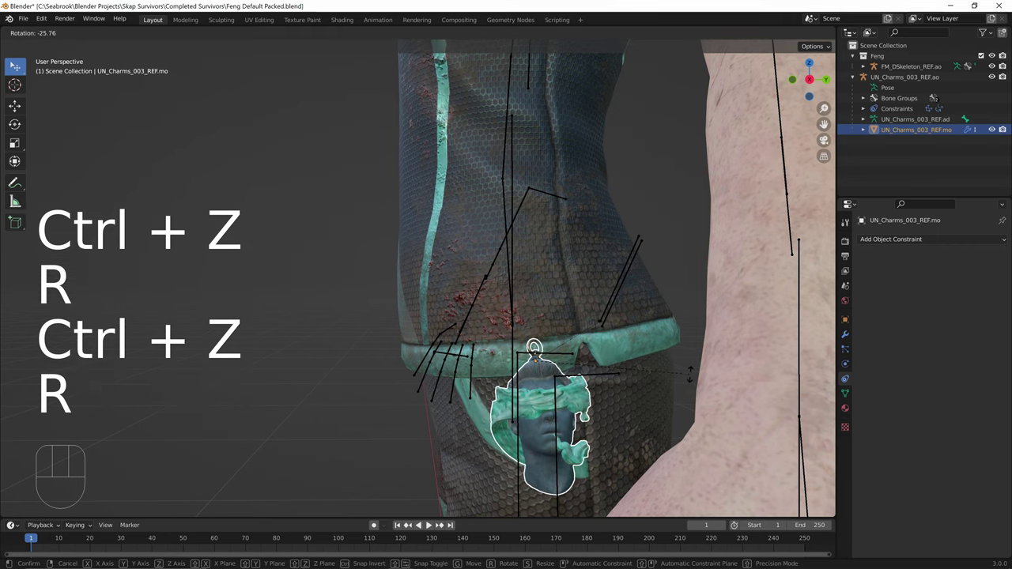
pyautogui.click(558, 387)
pyautogui.moveTo(557, 387)
pyautogui.mouseDown(button='middle')
pyautogui.moveTo(546, 384)
pyautogui.moveTo(590, 384)
pyautogui.moveTo(567, 395)
pyautogui.moveTo(527, 386)
pyautogui.moveTo(547, 386)
pyautogui.mouseUp(button='middle')
pyautogui.scroll(-3, 557, 388)
pyautogui.scroll(-2, 510, 378)
pyautogui.scroll(2, 510, 341)
pyautogui.scroll(-2, 528, 307)
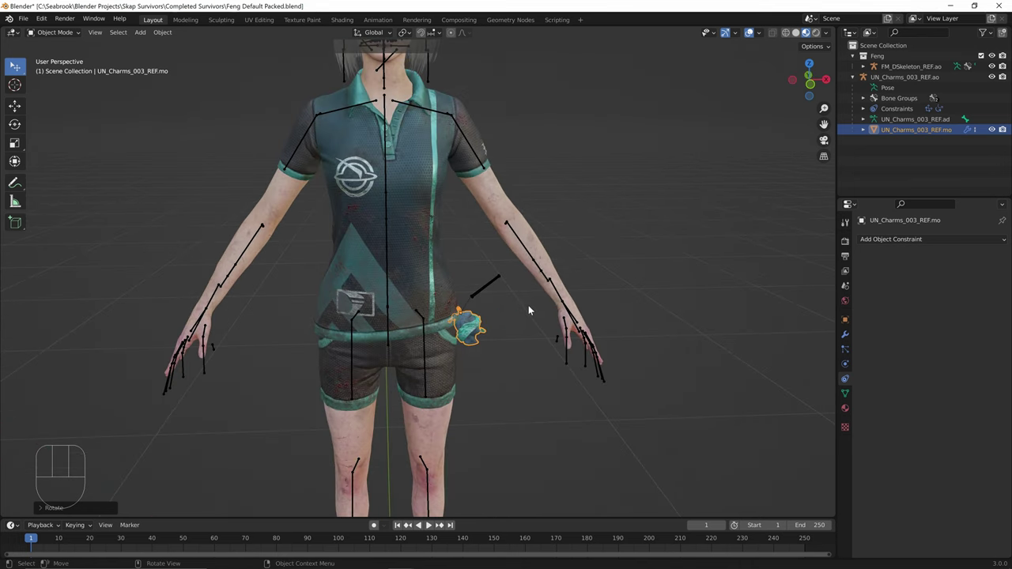
# Step: Select the skeleton FM_DSkeleton_REF.ao and begin a PSA animation import, going up to the Skap Survivors folder
pyautogui.click(490, 286)
pyautogui.moveTo(496, 300); pyautogui.dragTo(707, 244, button='middle')
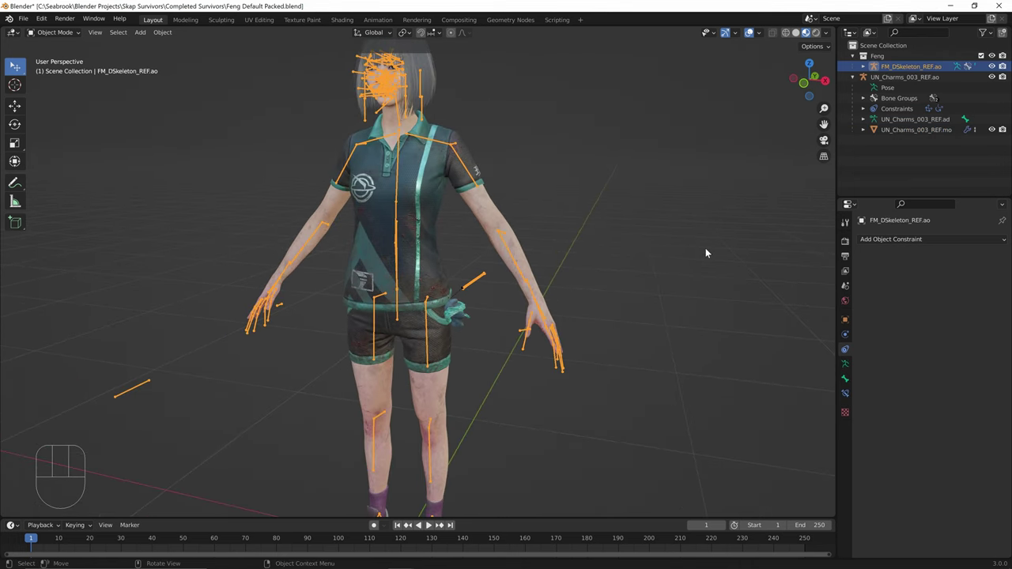
pyautogui.press('n')
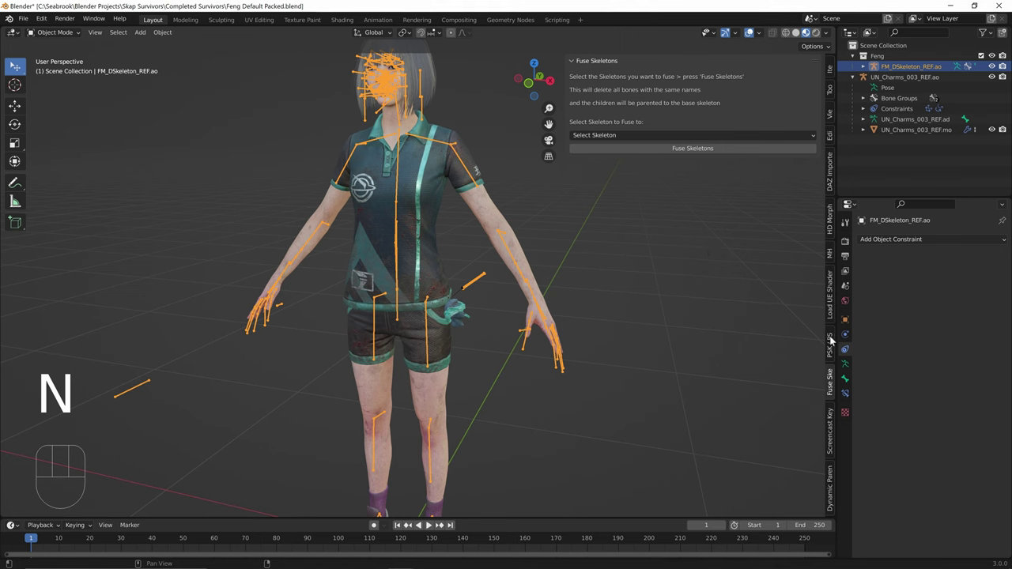
pyautogui.click(829, 340)
pyautogui.click(698, 233)
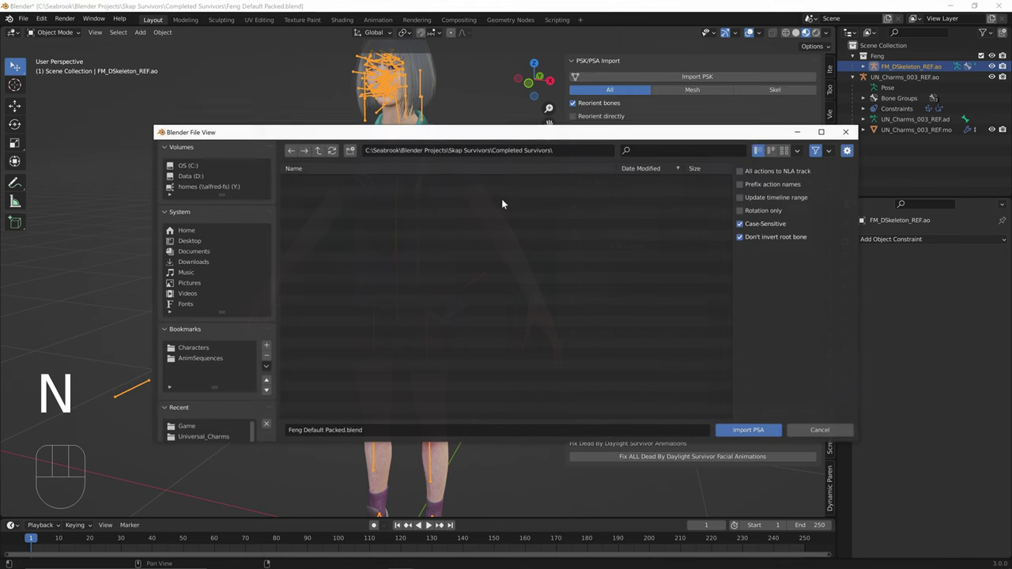
pyautogui.click(321, 153)
pyautogui.click(325, 190)
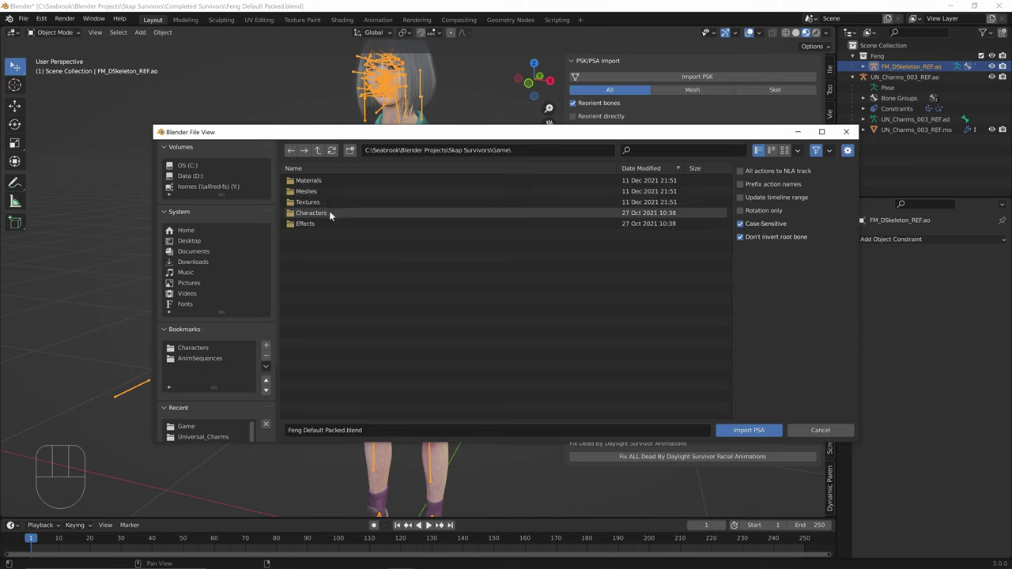
pyautogui.doubleClick(329, 213)
pyautogui.doubleClick(316, 186)
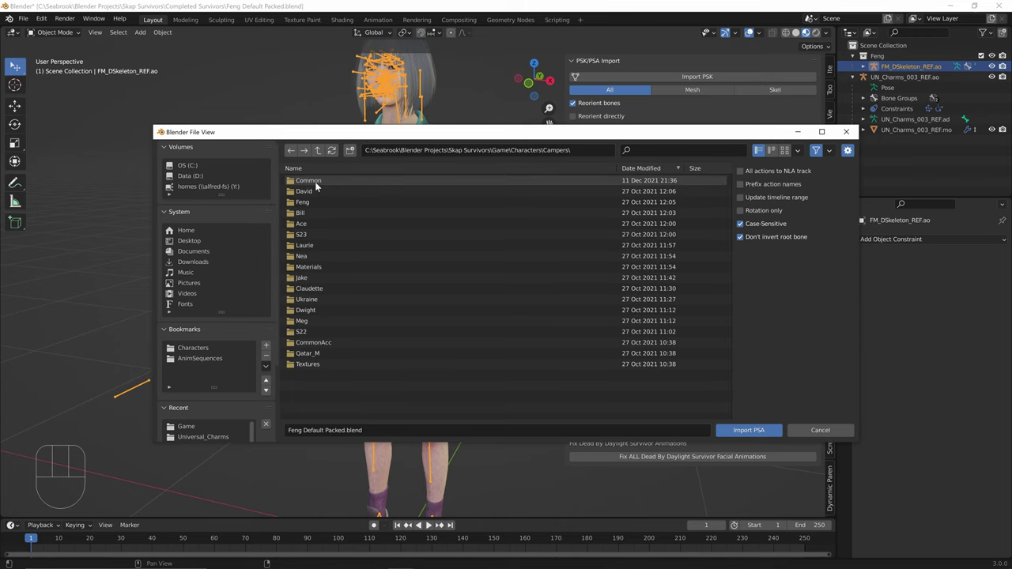
pyautogui.click(317, 151)
pyautogui.click(317, 151)
pyautogui.click(317, 151)
# Step: Import the running animation onto the skeleton from Survivor Charms Tutorial\Game\Characters\Campers\Common\Animation\Female\AnimSequences\Locomotion
pyautogui.click(317, 151)
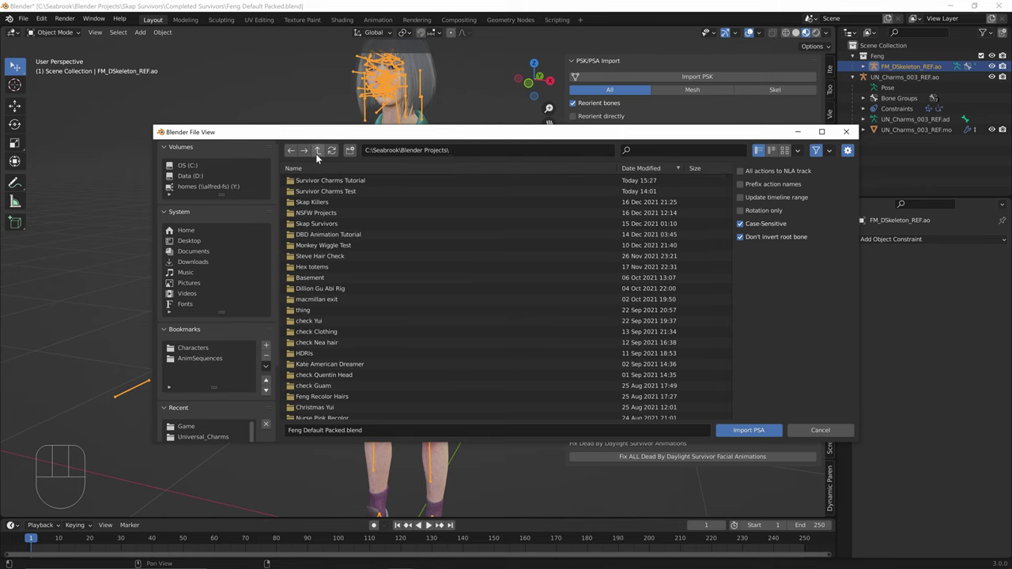
pyautogui.doubleClick(342, 182)
pyautogui.doubleClick(322, 189)
pyautogui.doubleClick(321, 181)
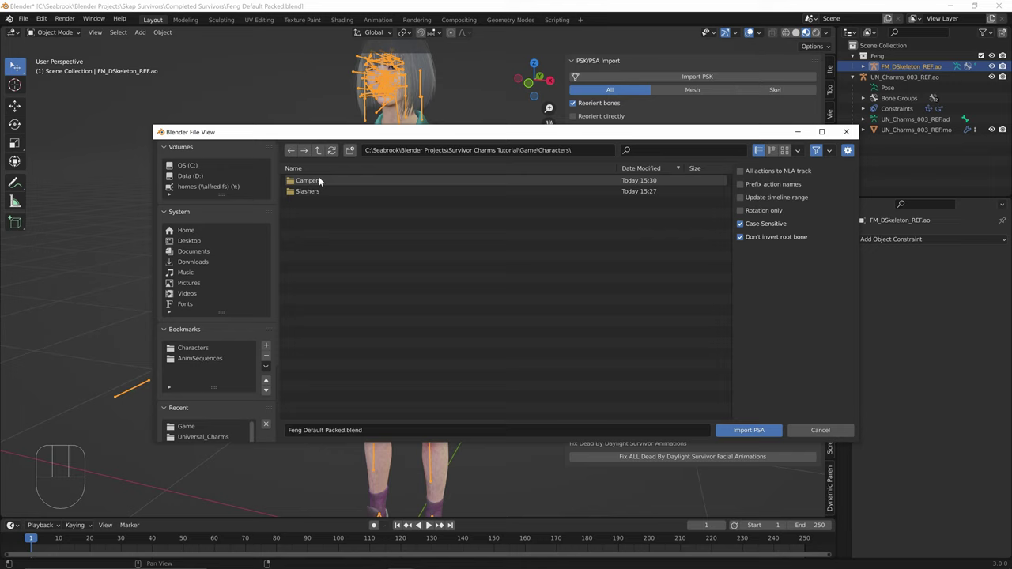
pyautogui.doubleClick(322, 180)
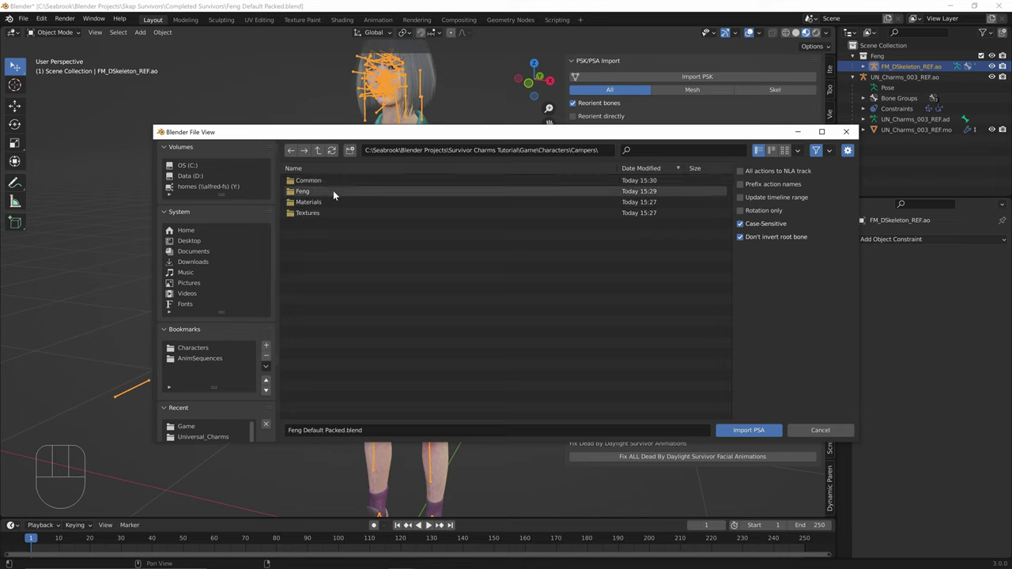
pyautogui.doubleClick(325, 179)
pyautogui.doubleClick(325, 180)
pyautogui.doubleClick(324, 181)
pyautogui.doubleClick(324, 181)
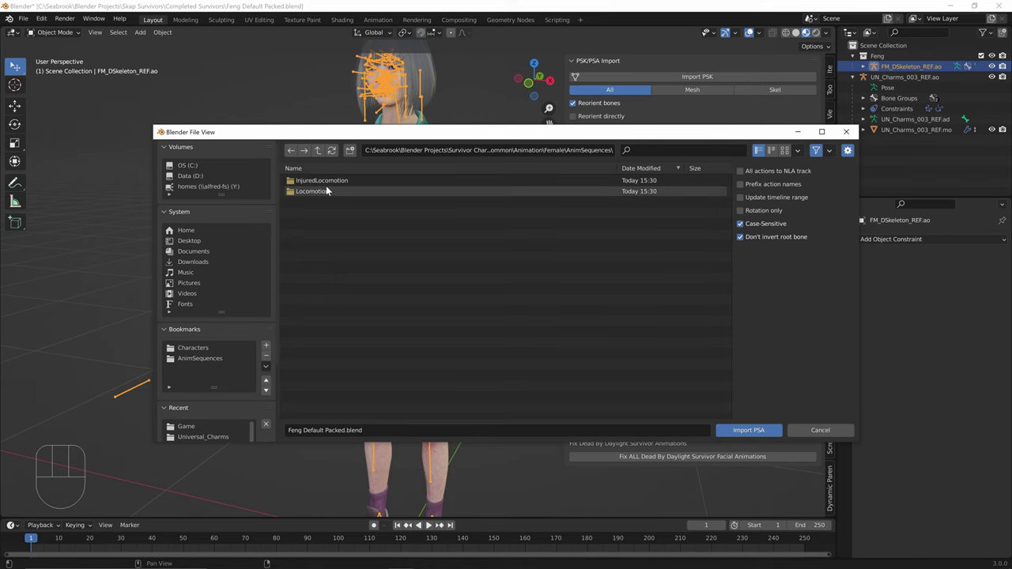
pyautogui.doubleClick(325, 191)
pyautogui.doubleClick(327, 181)
# Step: Try moving and rotating the charm mesh on the running pose, undoing each change
pyautogui.moveTo(466, 265); pyautogui.dragTo(403, 261, button='middle')
pyautogui.scroll(4, 365, 319)
pyautogui.click(474, 388)
pyautogui.moveTo(475, 389); pyautogui.dragTo(300, 336, button='middle')
pyautogui.press('g')
pyautogui.click(517, 363)
pyautogui.hotkey('ctrl', 'z')
pyautogui.press('r')
pyautogui.click(429, 406)
pyautogui.hotkey('ctrl', 'z')
# Step: Play the running animation and check how the charm follows Feng's hip
pyautogui.scroll(-4, 444, 384)
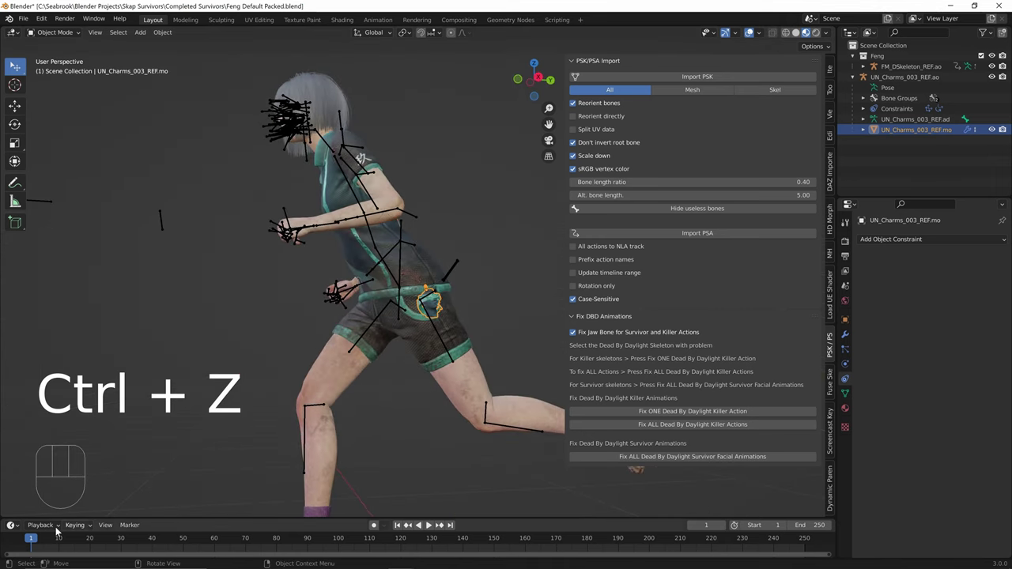
pyautogui.hotkey('shift', 'space')
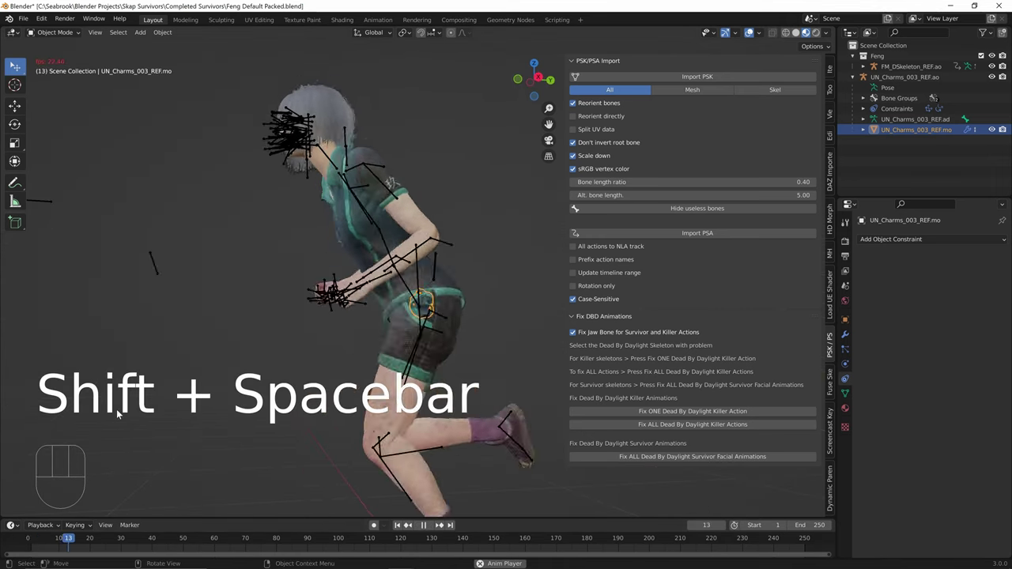
pyautogui.scroll(3, 345, 327)
pyautogui.moveTo(345, 326); pyautogui.dragTo(336, 330, button='middle')
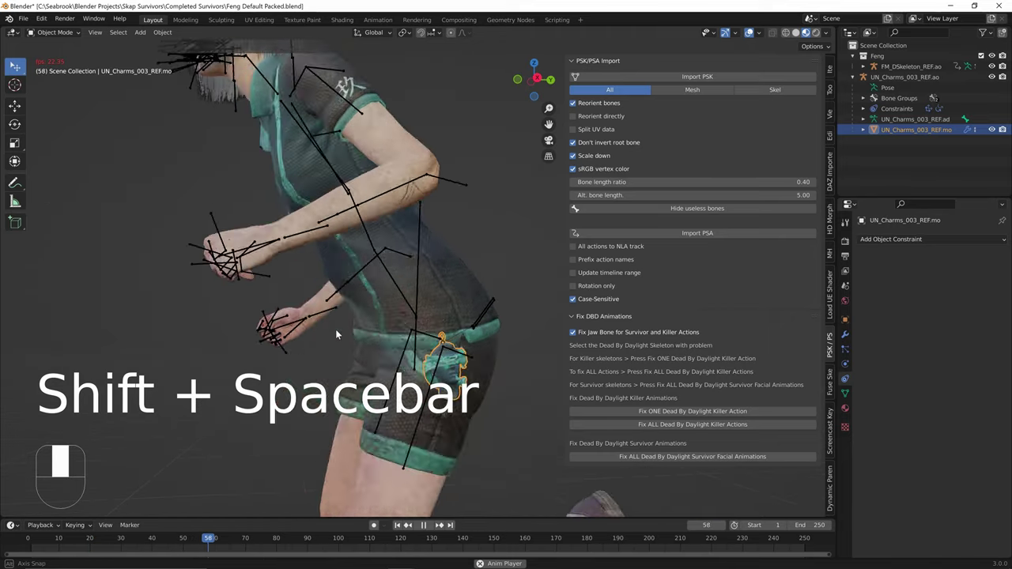
pyautogui.hotkey('shift', 'space')
pyautogui.hotkey('shift', 'space')
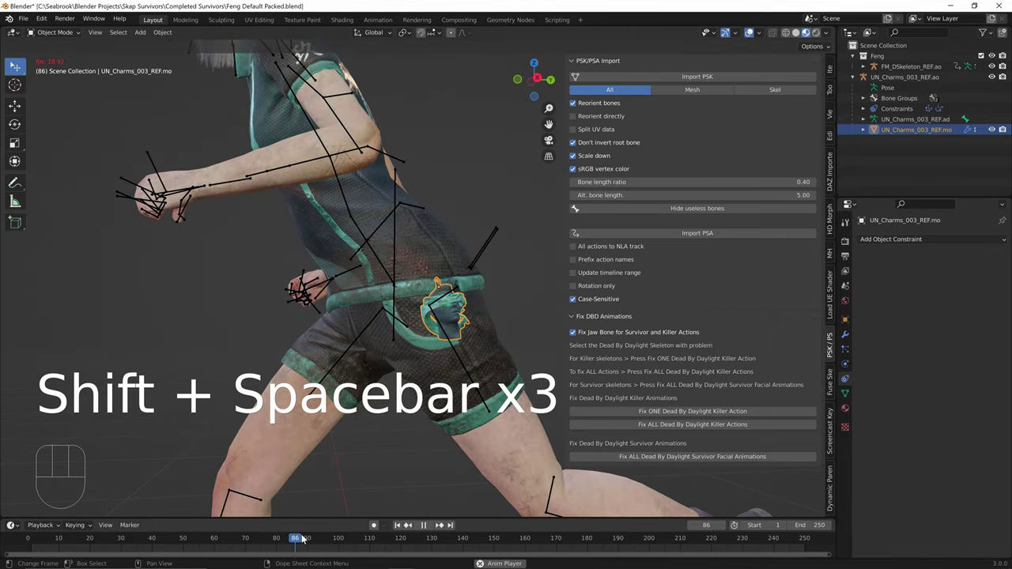
# Step: Scrub the running animation to frames 62 and 32 and examine the charm's position against the belt and hand
pyautogui.moveTo(256, 543); pyautogui.dragTo(220, 543)
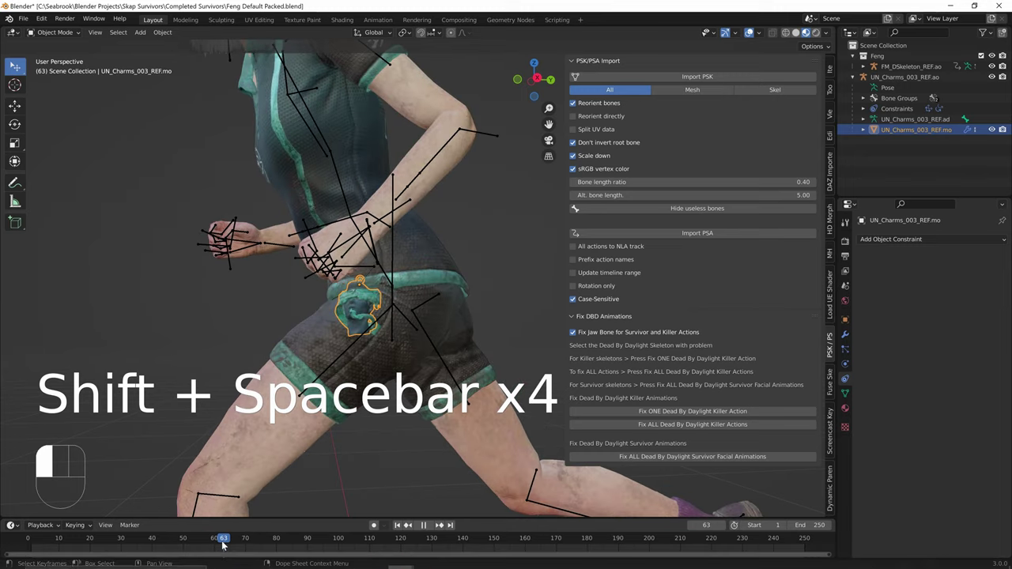
pyautogui.scroll(5, 358, 288)
pyautogui.moveTo(358, 288); pyautogui.dragTo(121, 514, button='middle')
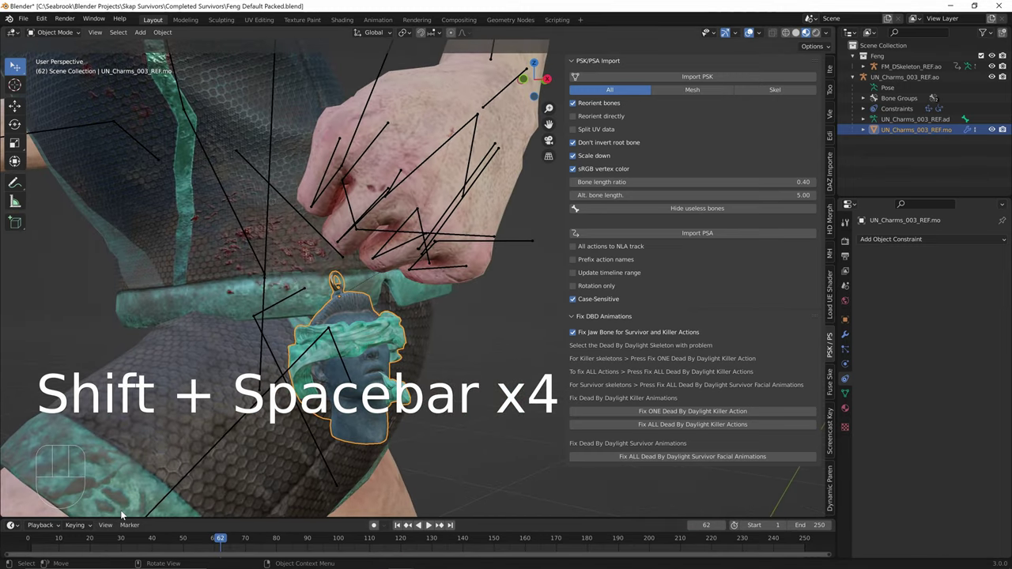
pyautogui.moveTo(122, 542); pyautogui.dragTo(139, 536)
pyautogui.moveTo(345, 431); pyautogui.dragTo(354, 292, button='middle')
pyautogui.scroll(-6, 291, 377)
pyautogui.scroll(-4, 371, 315)
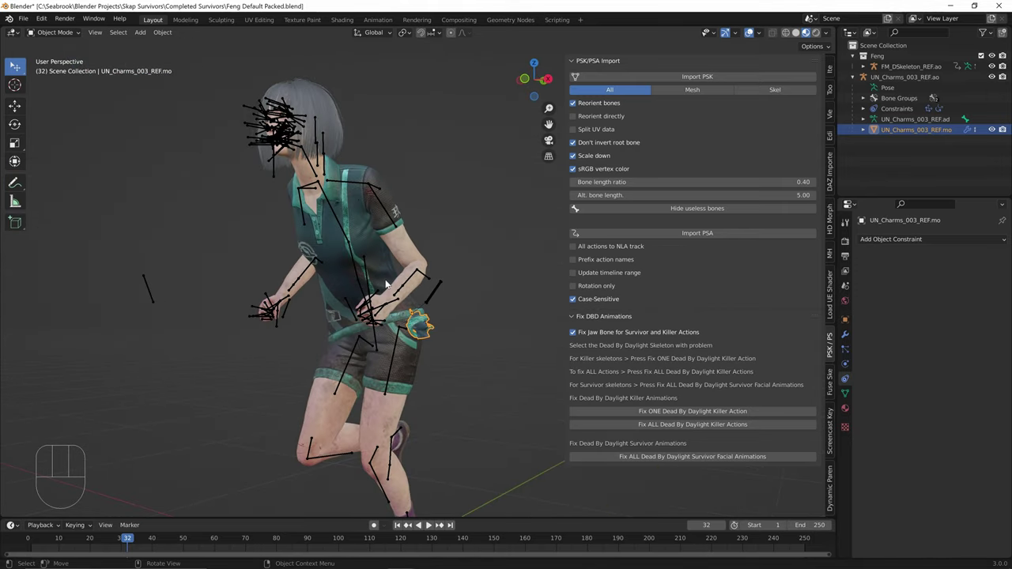
# Step: Import the PSA animation FM_SitOnLog onto Feng's skeleton from the Campers\Feng\Animation folder of Survivor Charms Tutorial
pyautogui.click(405, 286)
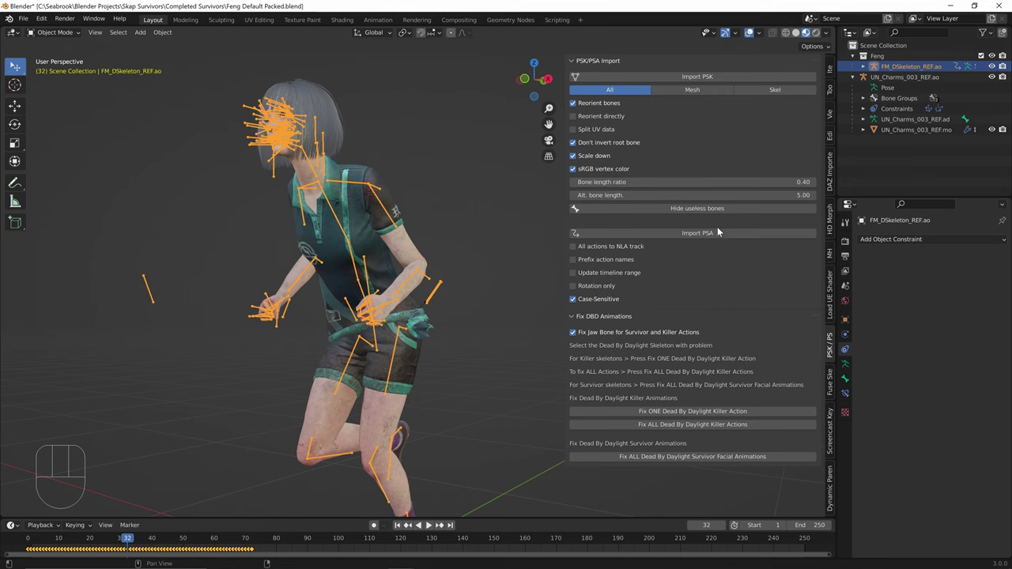
pyautogui.click(719, 232)
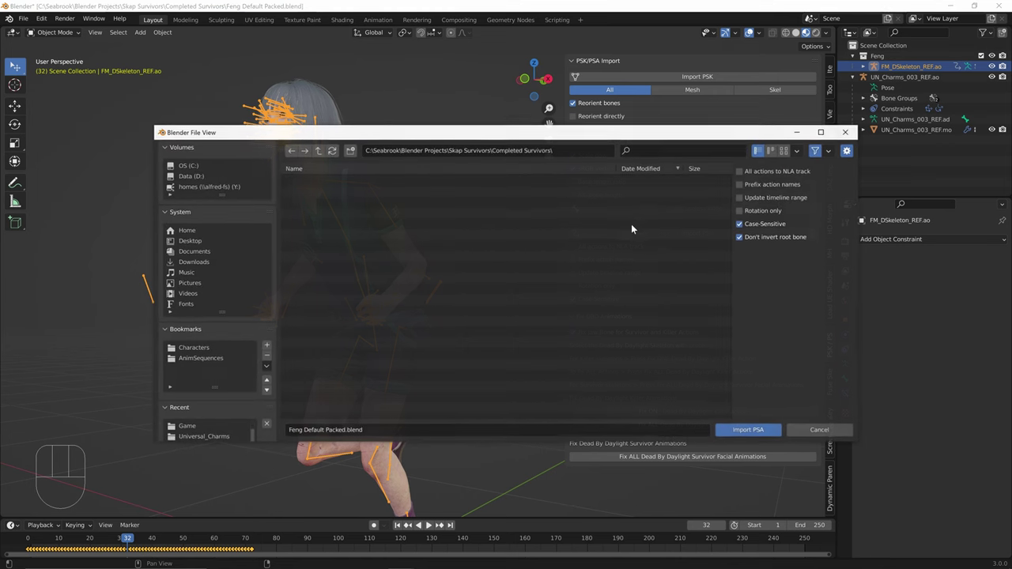
pyautogui.doubleClick(318, 150)
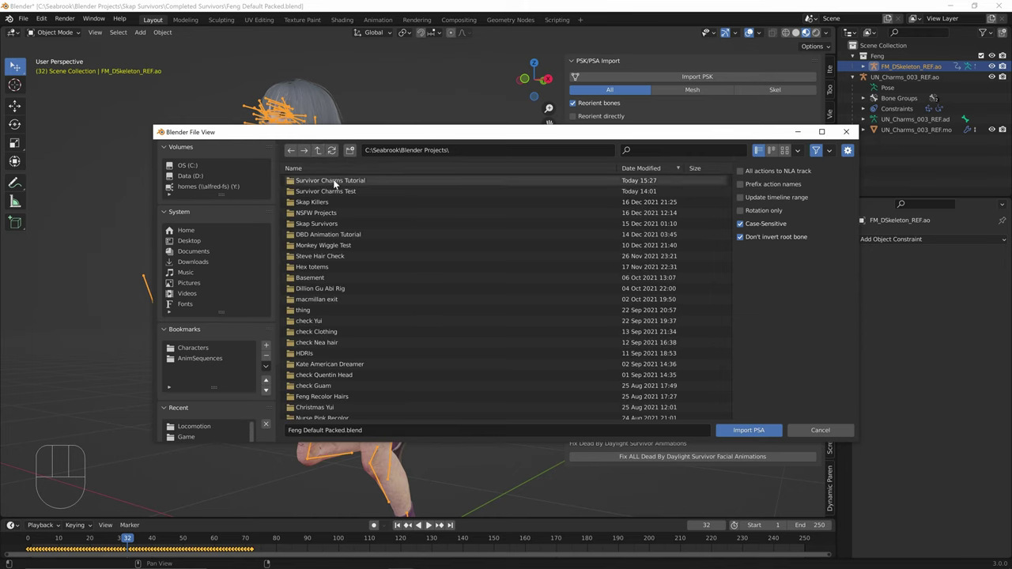
pyautogui.doubleClick(334, 182)
pyautogui.doubleClick(352, 193)
pyautogui.doubleClick(329, 181)
pyautogui.click(330, 180)
pyautogui.doubleClick(330, 180)
pyautogui.doubleClick(326, 182)
pyautogui.doubleClick(323, 180)
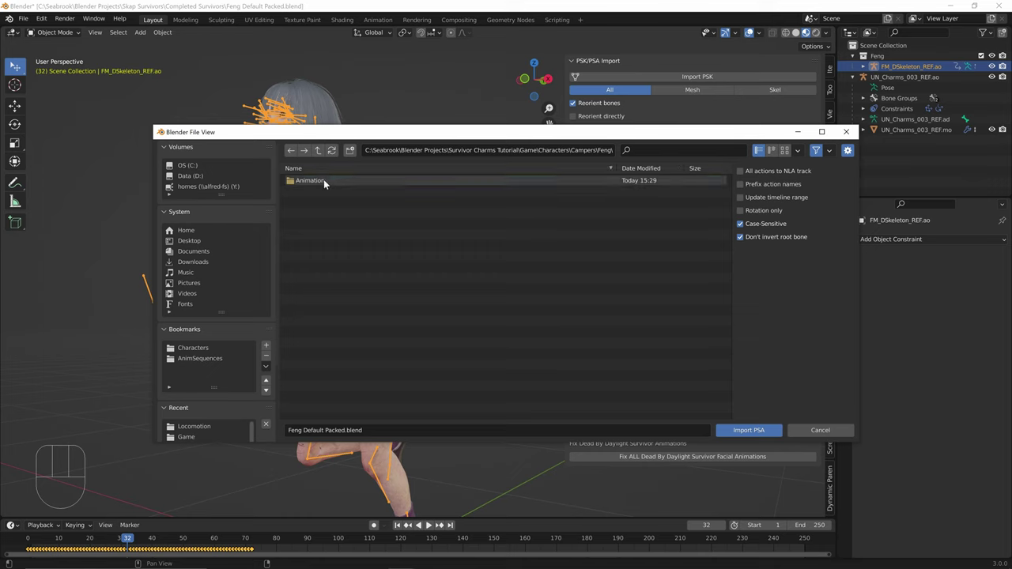
pyautogui.doubleClick(320, 181)
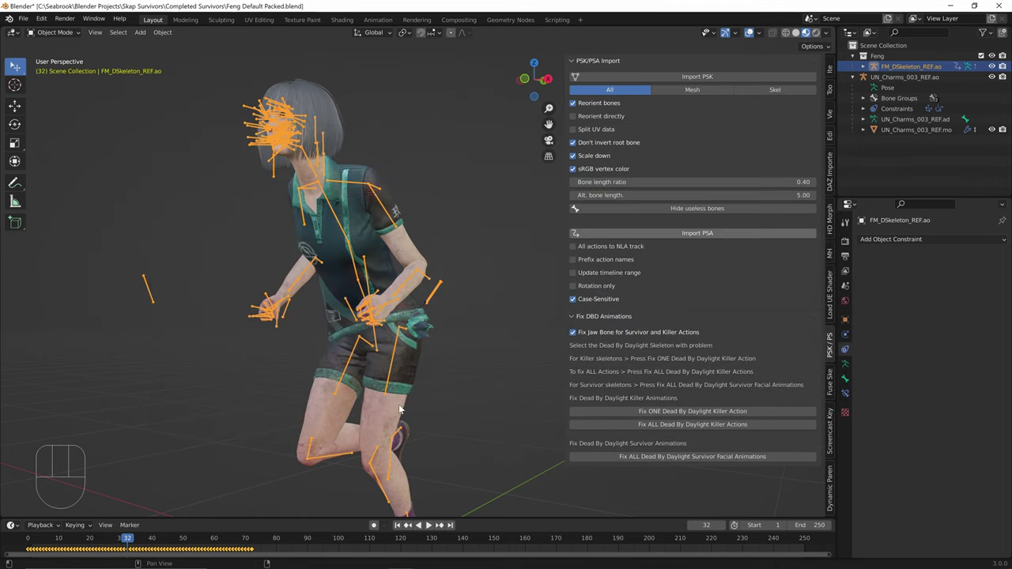
# Step: Select the charm mesh at Feng's hip in the seated pose
pyautogui.keyDown('shift'); pyautogui.moveTo(399, 382); pyautogui.dragTo(398, 187, button='middle'); pyautogui.keyUp('shift')
pyautogui.scroll(2, 352, 285)
pyautogui.moveTo(352, 284); pyautogui.dragTo(217, 423, button='middle')
pyautogui.click(214, 430)
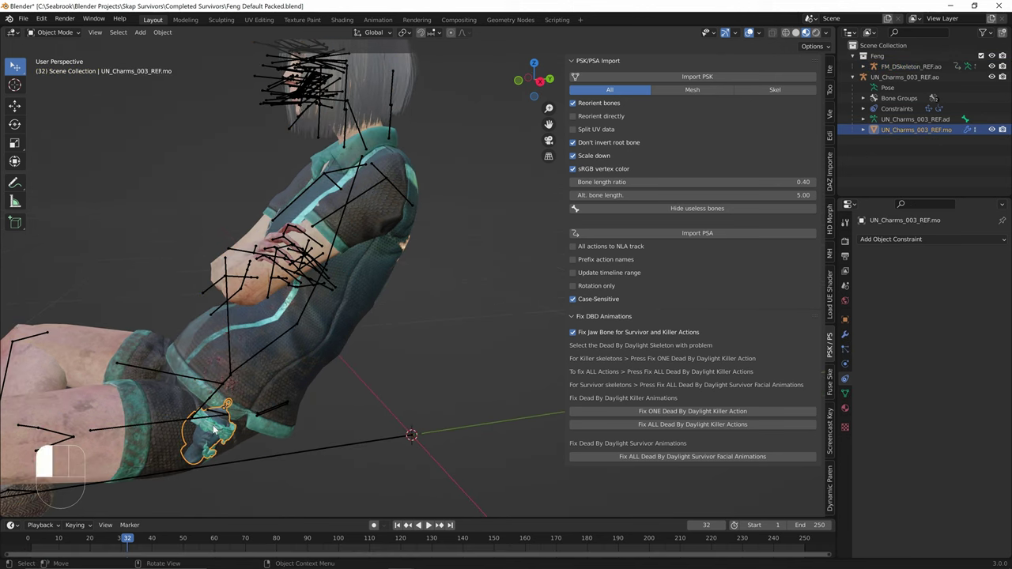
pyautogui.moveTo(284, 412); pyautogui.dragTo(264, 380, button='middle')
# Step: Try rotating the charm mesh about the X axis on the seated pose and undo the attempts
pyautogui.press('r')
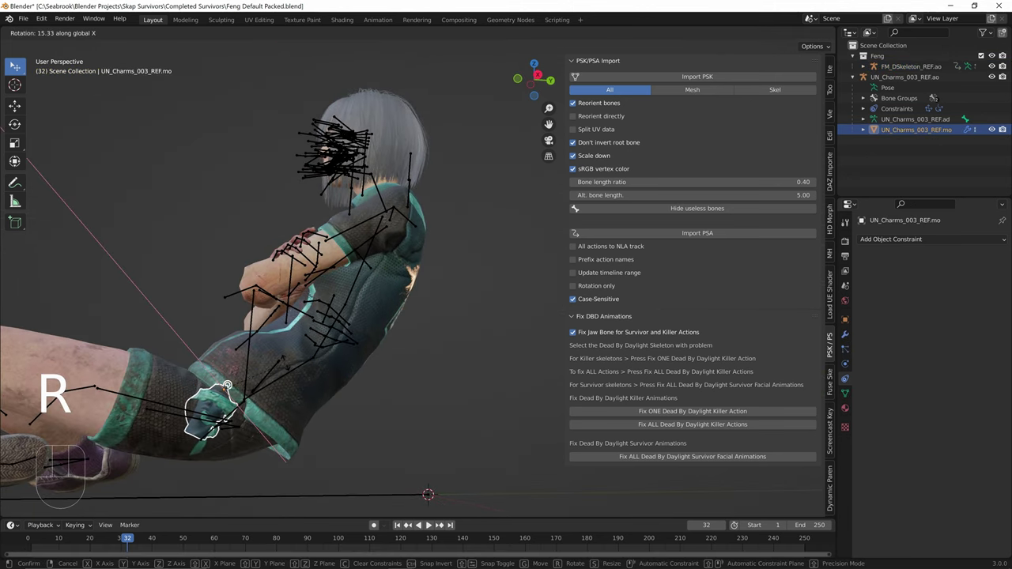
pyautogui.hotkey('ctrl', 'z')
pyautogui.press('r')
pyautogui.hotkey('ctrl', 'z')
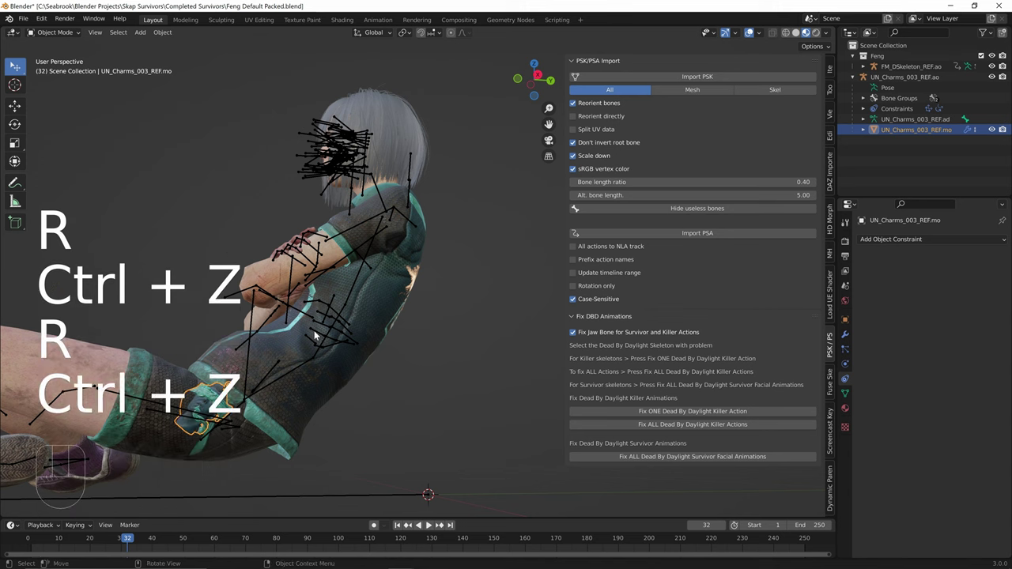
# Step: Rotate the charm mesh about the Y axis on the seated pose, and undo the last Y rotation
pyautogui.press('r')
pyautogui.press('y')
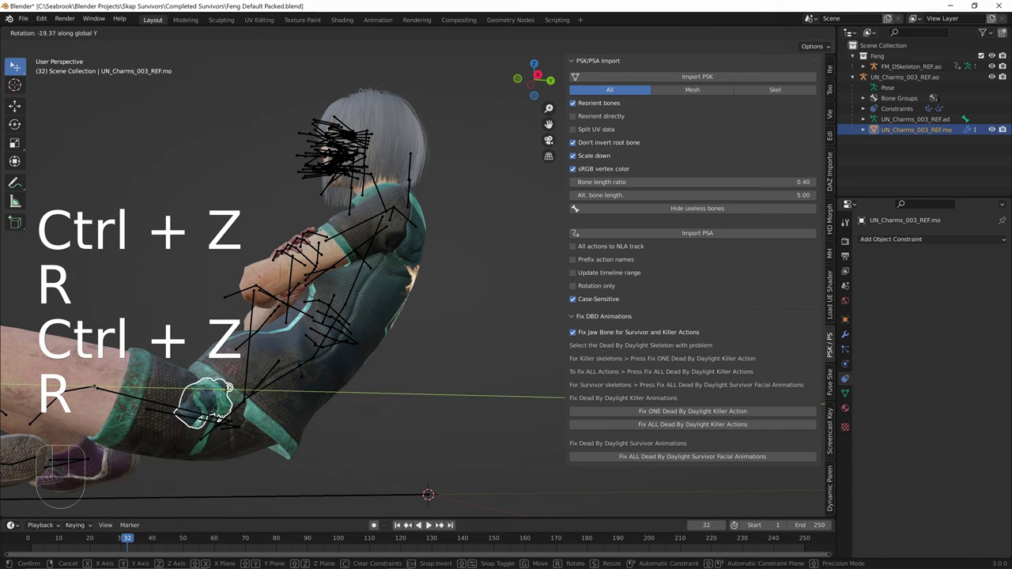
pyautogui.click(300, 384)
pyautogui.moveTo(300, 385); pyautogui.dragTo(303, 413, button='middle')
pyautogui.press('r')
pyautogui.press('y')
pyautogui.click(307, 403)
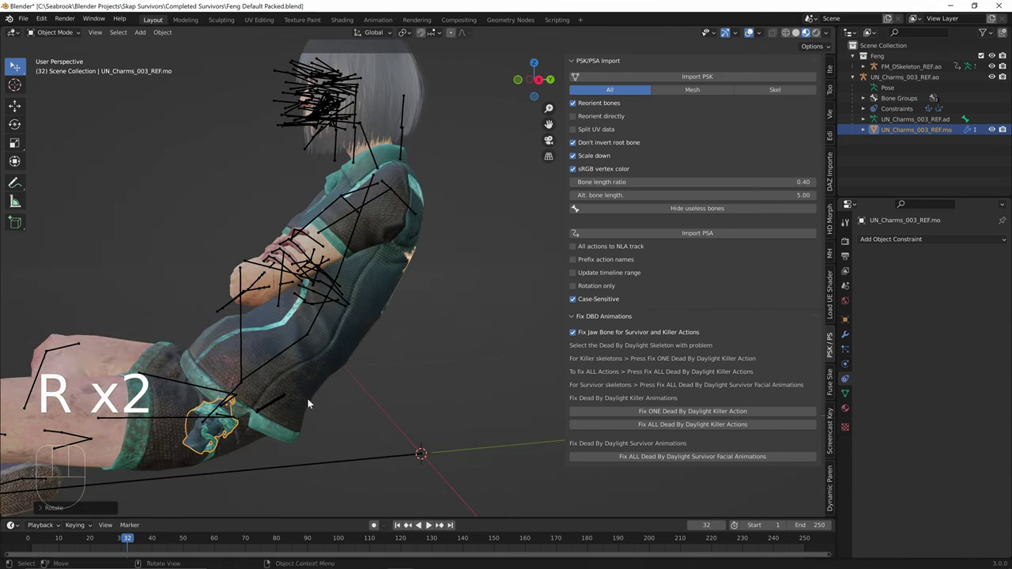
pyautogui.hotkey('ctrl', 'z')
# Step: Rotate the charm mesh about the Z axis so it hangs beside Feng's seated hip
pyautogui.press('r')
pyautogui.press('z')
pyautogui.press('r')
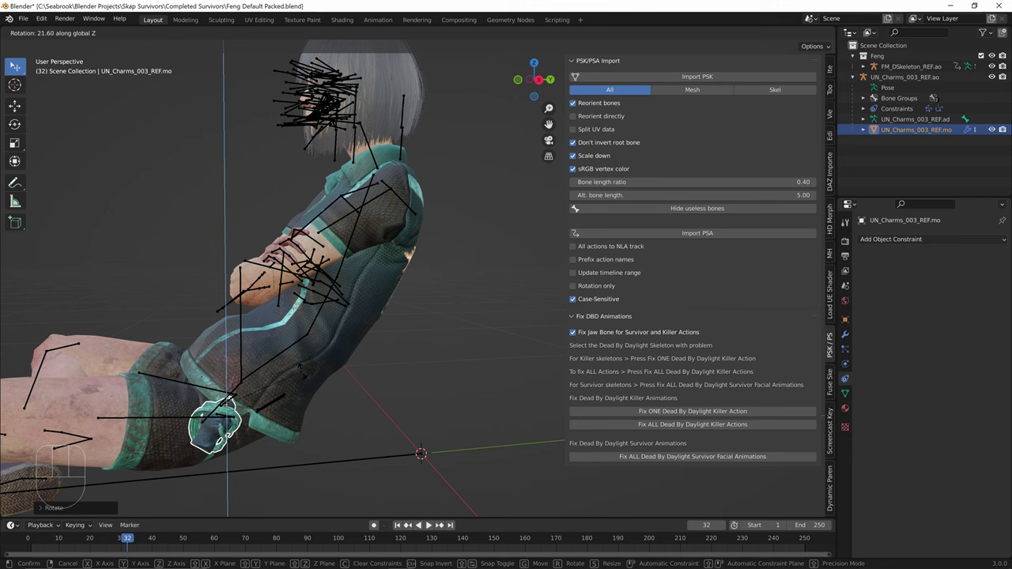
pyautogui.click(306, 370)
pyautogui.moveTo(306, 371); pyautogui.dragTo(308, 422, button='middle')
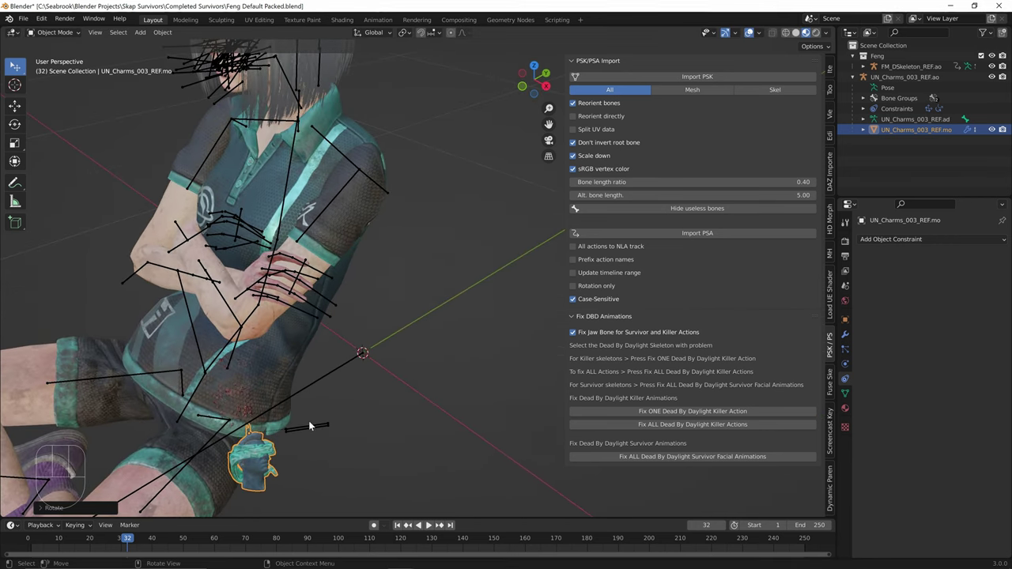
# Step: Select Feng's skeleton and change the timeline area to the Dope Sheet in Action Editor mode
pyautogui.click(309, 424)
pyautogui.click(9, 525)
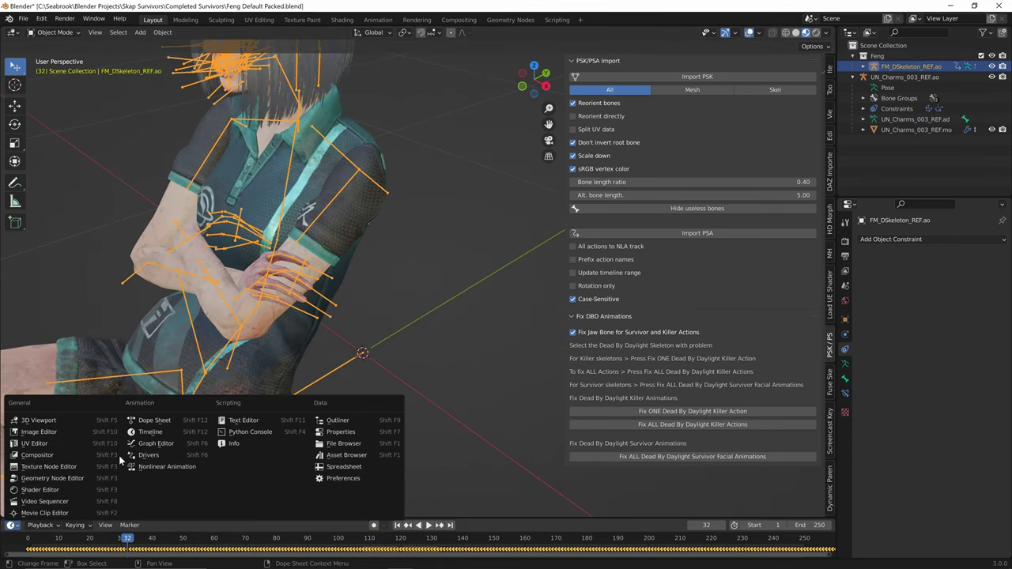
pyautogui.click(155, 420)
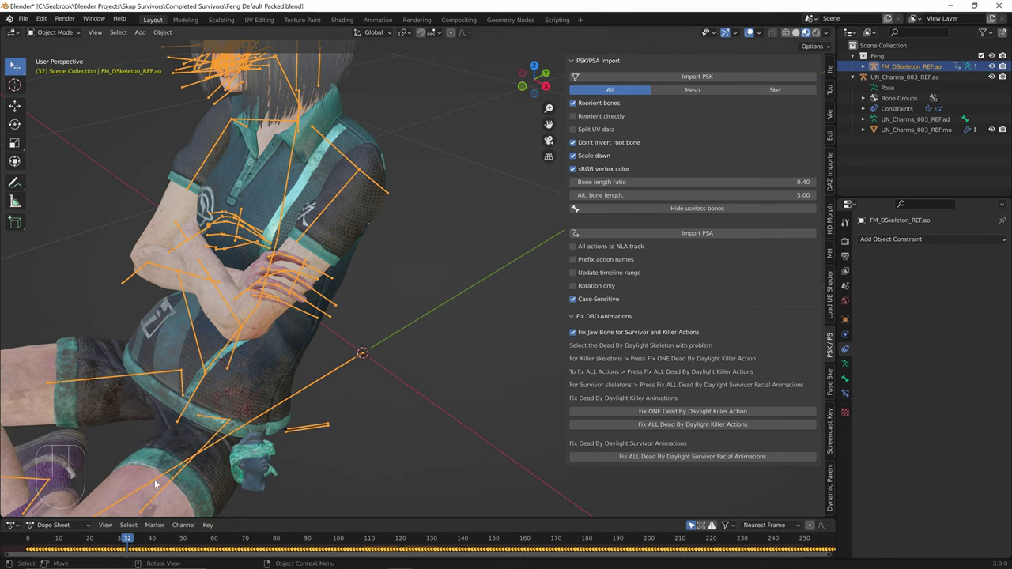
pyautogui.click(66, 524)
pyautogui.click(75, 501)
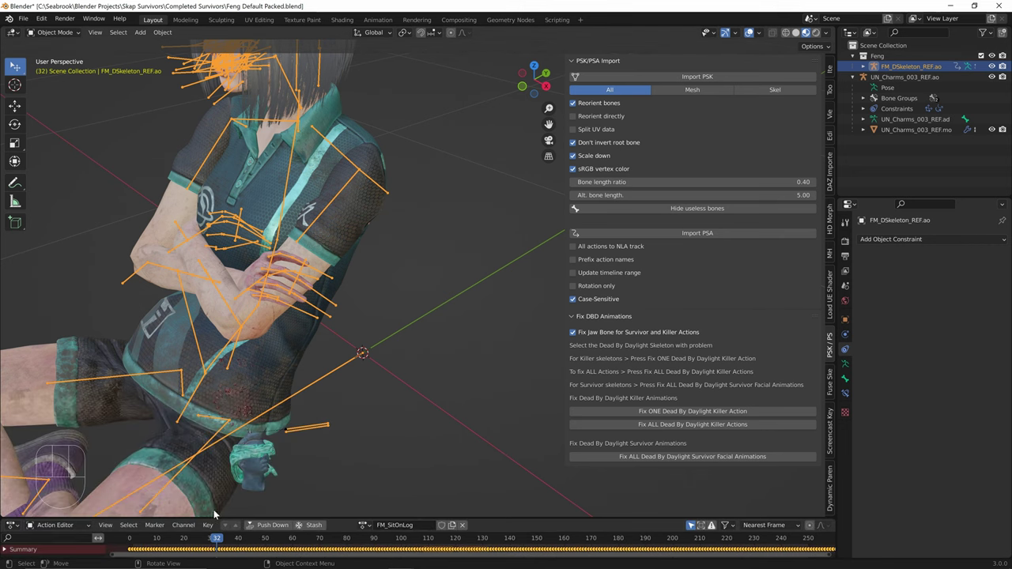
# Step: Enlarge the Action Editor area and assign the F_StandRun action to Feng's skeleton
pyautogui.moveTo(216, 516); pyautogui.dragTo(216, 436)
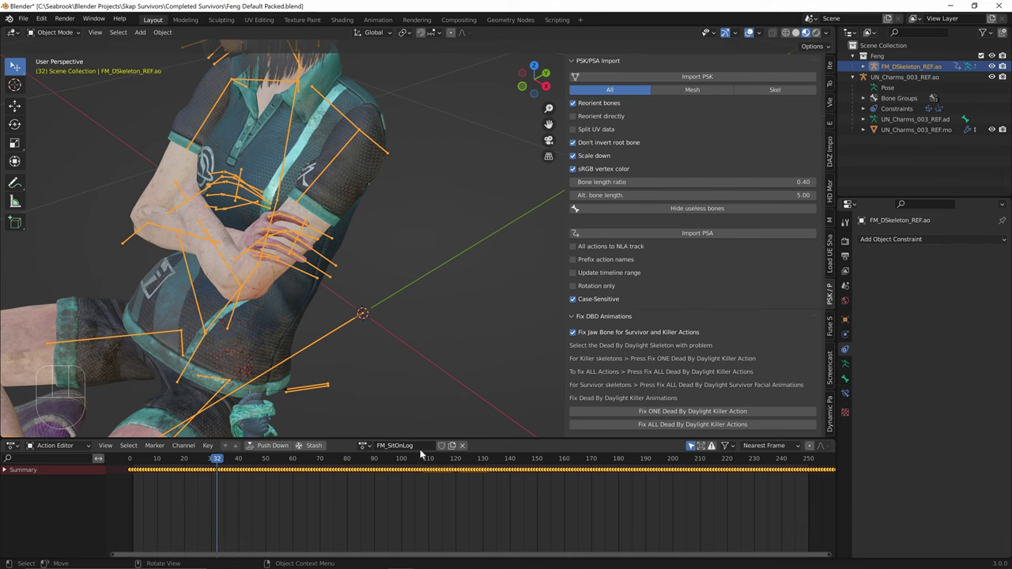
pyautogui.click(365, 445)
pyautogui.click(383, 341)
pyautogui.scroll(-3, 356, 308)
pyautogui.keyDown('shift'); pyautogui.moveTo(393, 138); pyautogui.dragTo(320, 233, button='middle'); pyautogui.keyUp('shift')
pyautogui.scroll(4, 361, 226)
# Step: Scrub the standing run animation to frame 29 and examine how the charm sits on Feng's hip
pyautogui.moveTo(170, 465)
pyautogui.mouseDown()
pyautogui.moveTo(139, 469)
pyautogui.moveTo(155, 468)
pyautogui.mouseUp()
pyautogui.moveTo(221, 340); pyautogui.dragTo(126, 248, button='middle')
pyautogui.moveTo(155, 468); pyautogui.dragTo(209, 469)
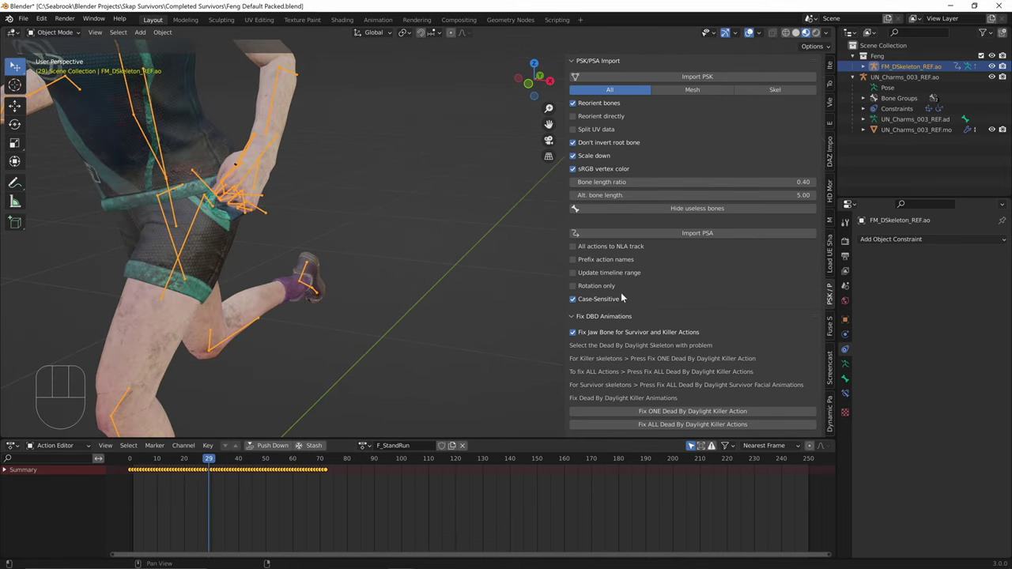
pyautogui.click(883, 79)
pyautogui.click(894, 130)
pyautogui.moveTo(506, 170); pyautogui.dragTo(443, 306, button='middle')
pyautogui.scroll(-2, 339, 161)
# Step: Import the F_Inj_StandRun.psa animation from the Survivor Charms Tutorial project's InjuredLocomotion folder onto Feng's skeleton
pyautogui.click(376, 327)
pyautogui.click(373, 324)
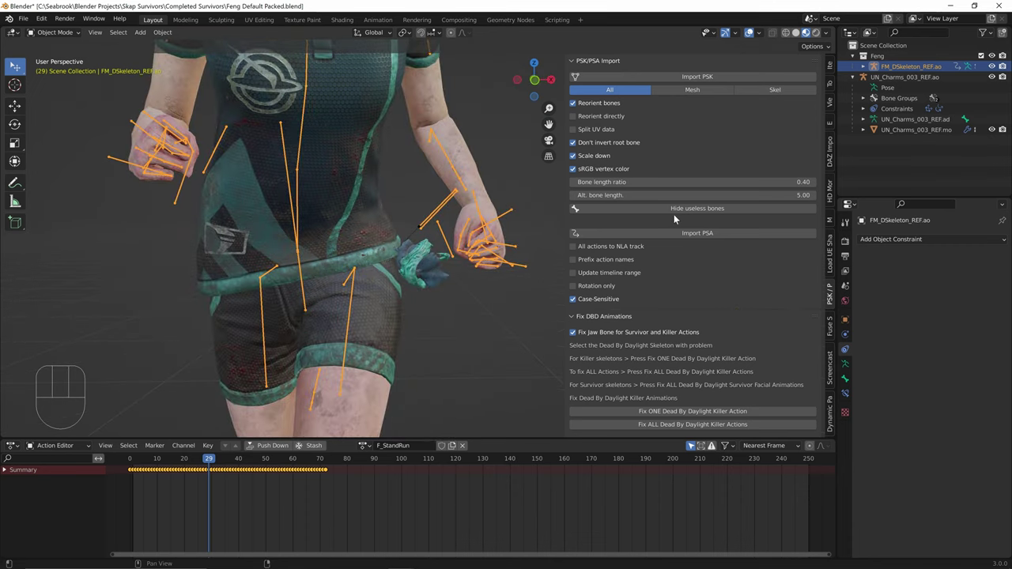
pyautogui.click(674, 231)
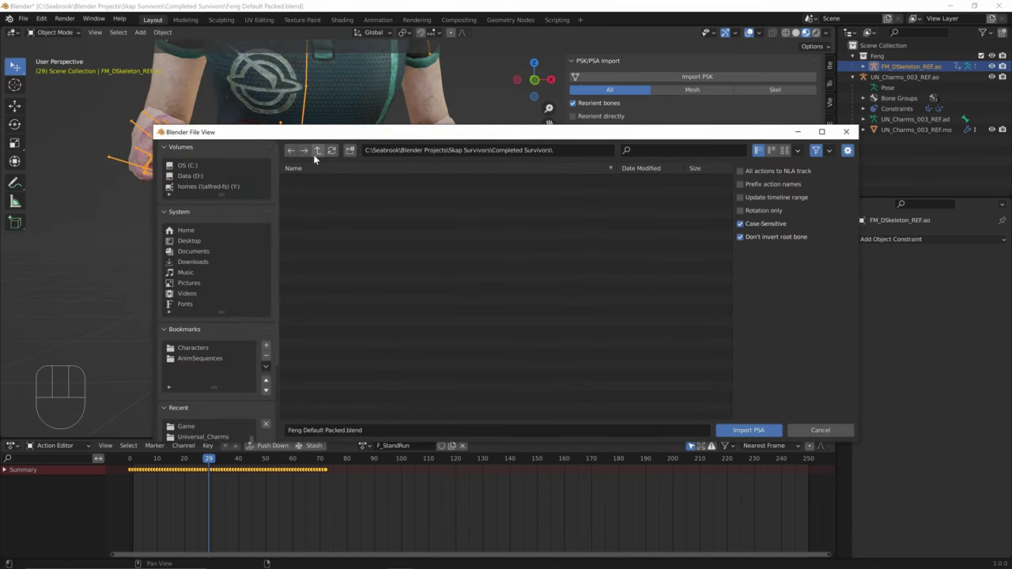
pyautogui.click(314, 152)
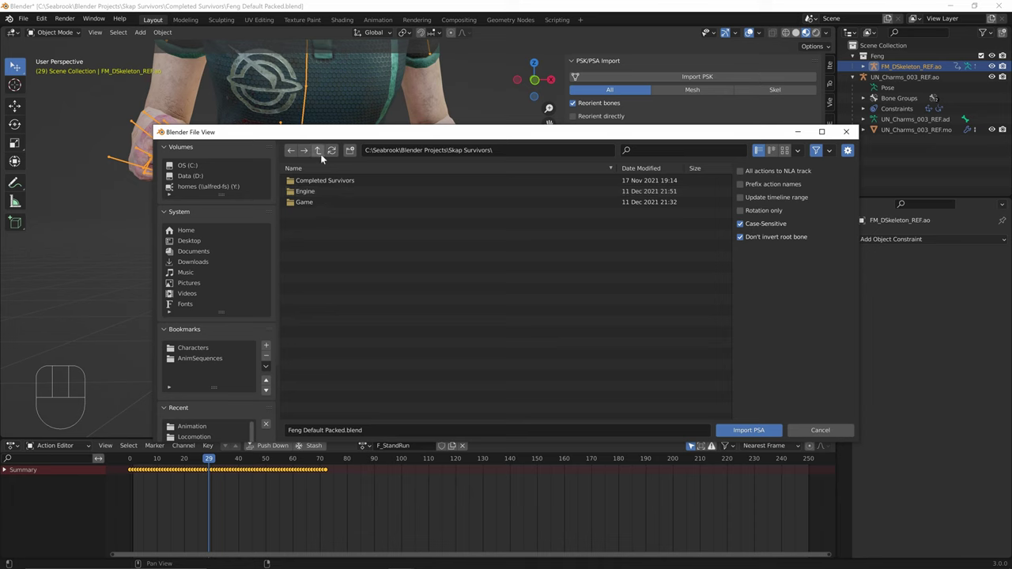
pyautogui.click(318, 151)
pyautogui.click(656, 169)
pyautogui.doubleClick(373, 180)
pyautogui.doubleClick(342, 189)
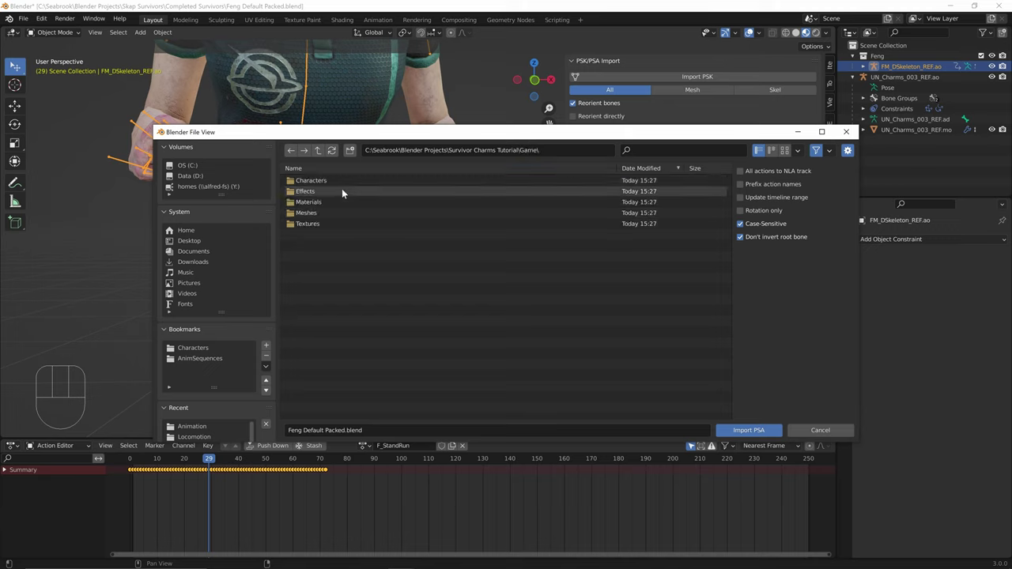
pyautogui.doubleClick(326, 182)
pyautogui.doubleClick(322, 181)
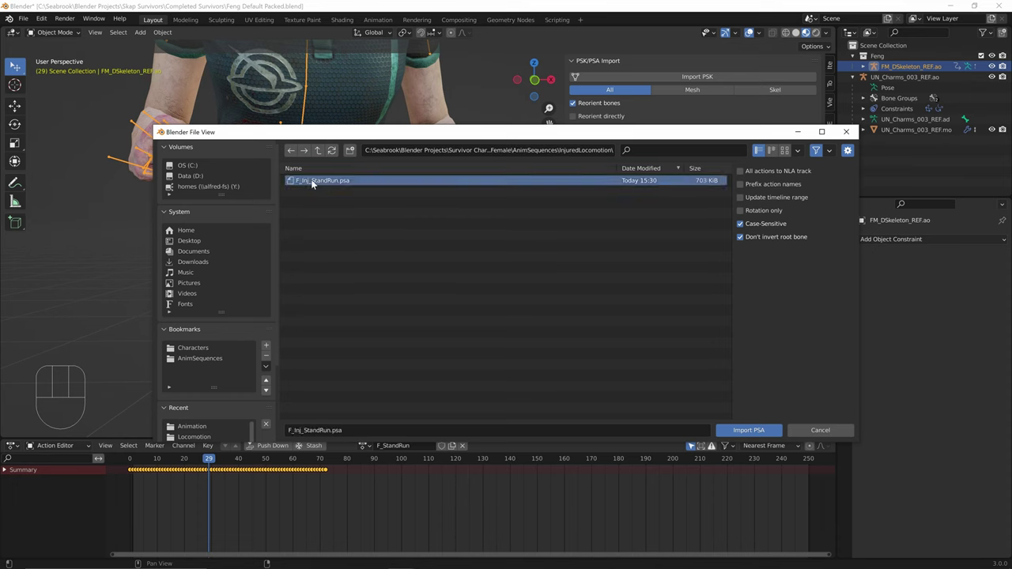
pyautogui.doubleClick(311, 183)
# Step: Scrub the injured run animation to frame 17, hide the viewport sidebar, and inspect the charm at Feng's hip
pyautogui.moveTo(358, 299); pyautogui.dragTo(307, 306, button='middle')
pyautogui.moveTo(183, 470)
pyautogui.mouseDown()
pyautogui.moveTo(142, 470)
pyautogui.moveTo(266, 470)
pyautogui.moveTo(176, 472)
pyautogui.mouseUp()
pyautogui.scroll(-3, 221, 302)
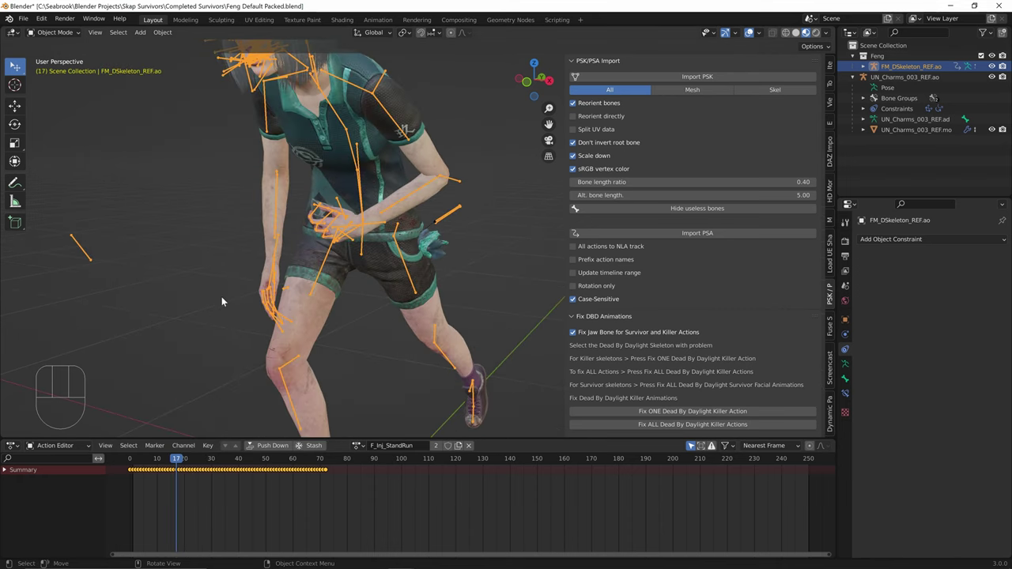
pyautogui.scroll(-3, 221, 302)
pyautogui.press('n')
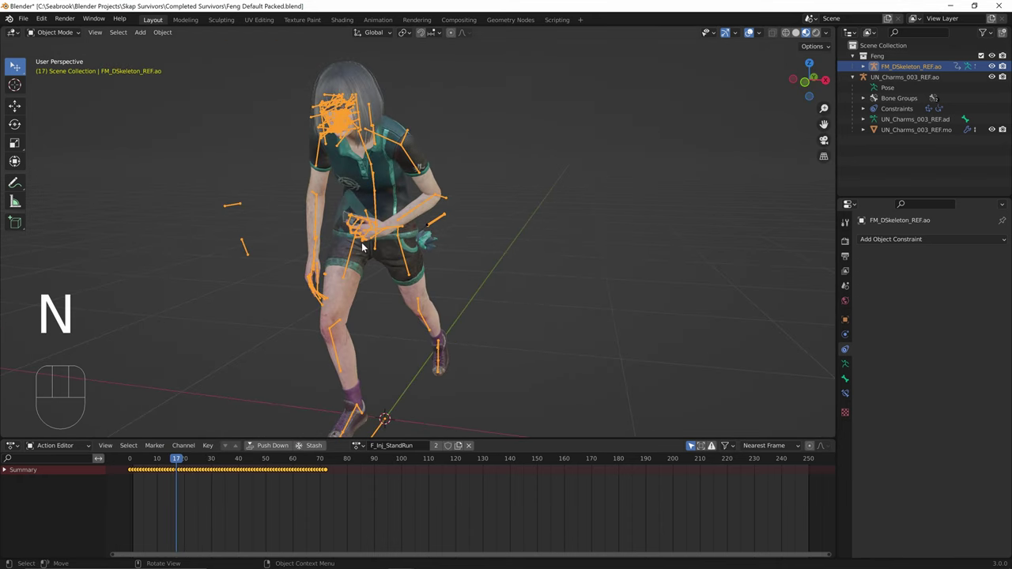
pyautogui.scroll(6, 456, 242)
pyautogui.moveTo(257, 239); pyautogui.dragTo(426, 228, button='middle')
pyautogui.scroll(-7, 426, 228)
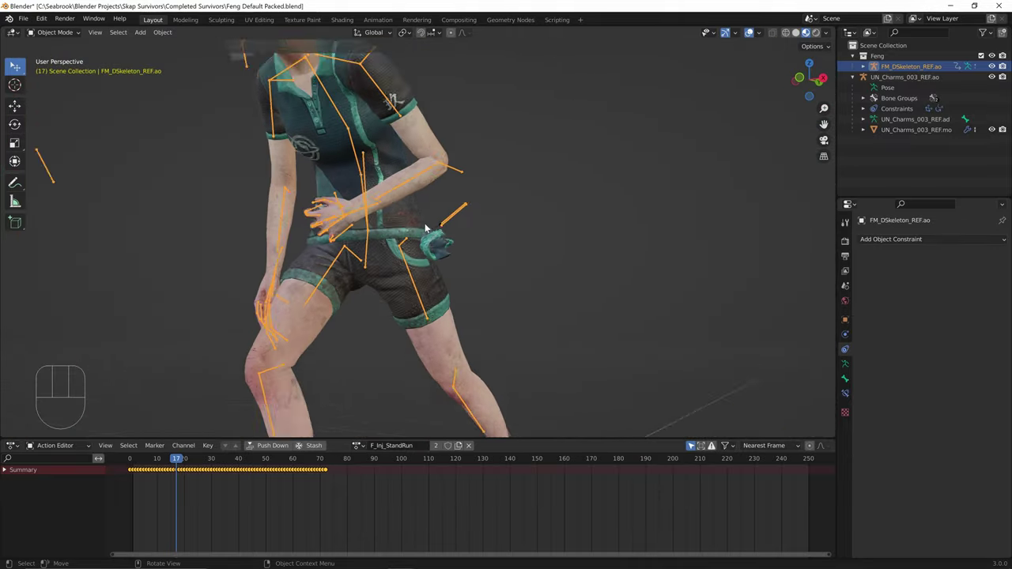
pyautogui.scroll(3, 426, 229)
# Step: Try scaling the charm mesh down on the injured run pose, and undo the resize
pyautogui.click(448, 254)
pyautogui.scroll(-2, 459, 265)
pyautogui.scroll(-3, 472, 279)
pyautogui.moveTo(472, 277); pyautogui.dragTo(456, 225, button='middle')
pyautogui.scroll(8, 395, 257)
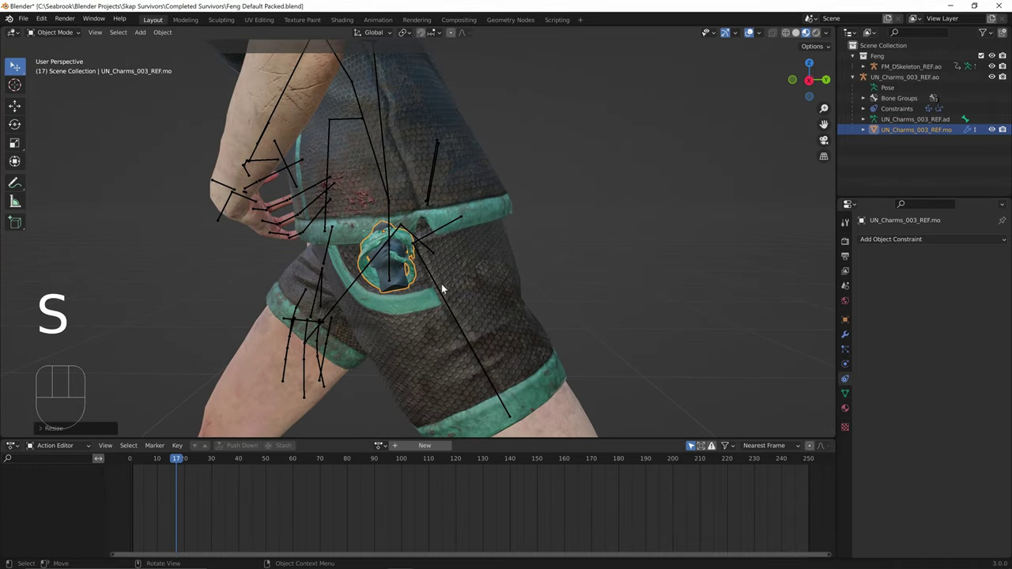
pyautogui.hotkey('ctrl', 'z')
# Step: Try scaling down the charm's armature UN_Charms_003_REF.ao, and undo the attempt
pyautogui.click(878, 75)
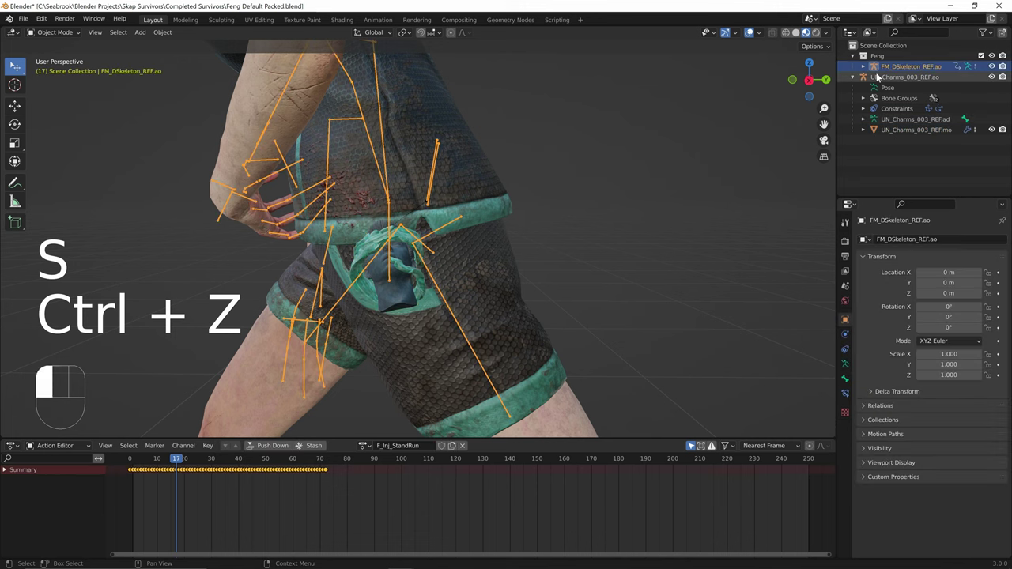
pyautogui.press('s')
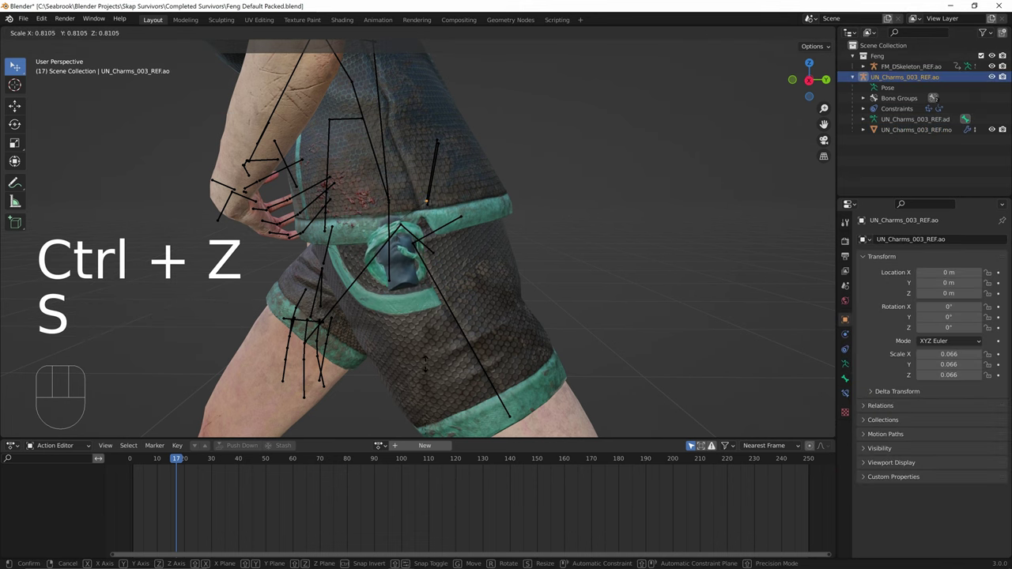
pyautogui.hotkey('ctrl', 'z')
pyautogui.hotkey('ctrl', 'z')
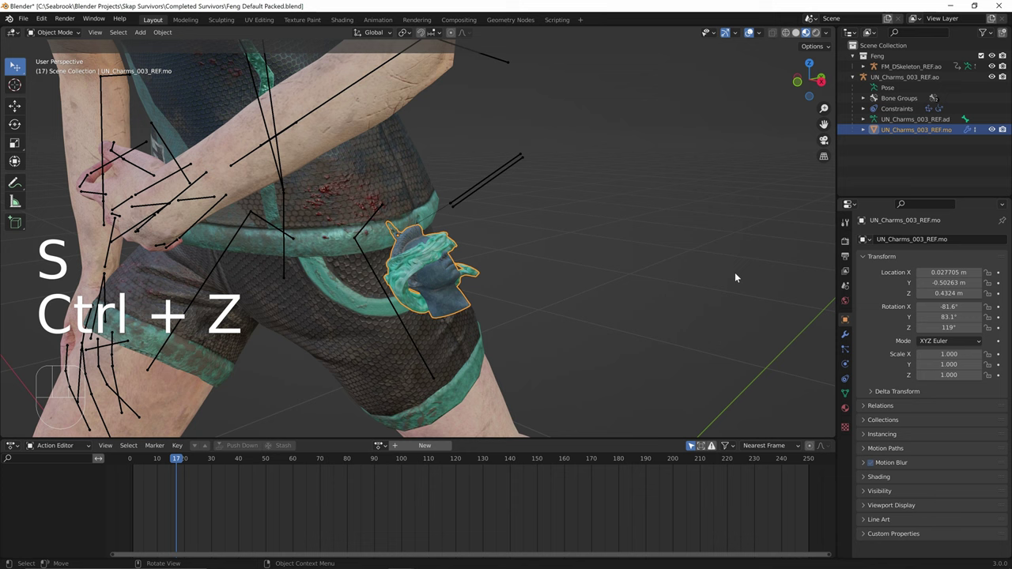
# Step: Try scaling the selected charm mesh once more and undo it
pyautogui.press('s')
pyautogui.hotkey('ctrl', 'z')
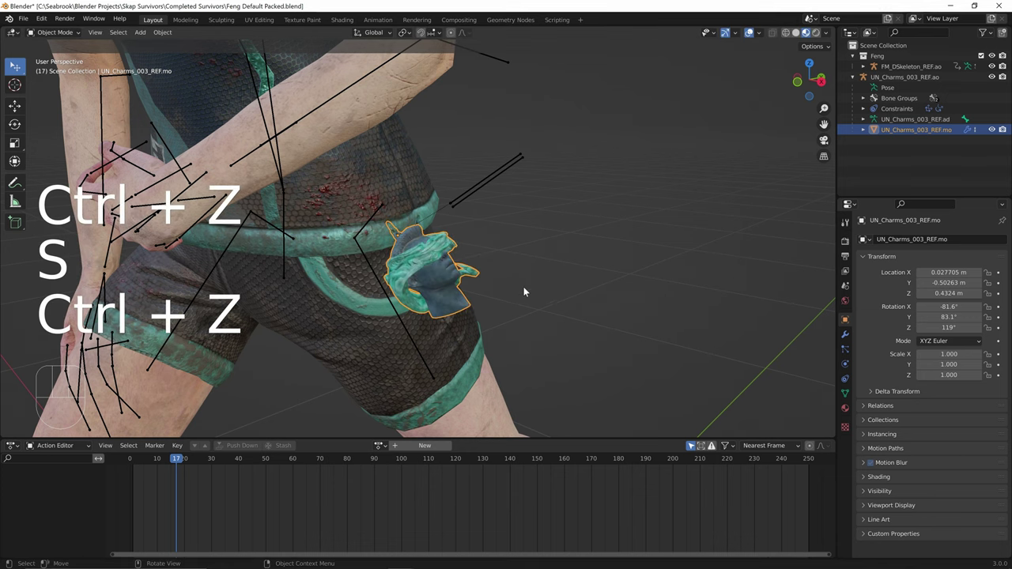
pyautogui.scroll(-5, 523, 287)
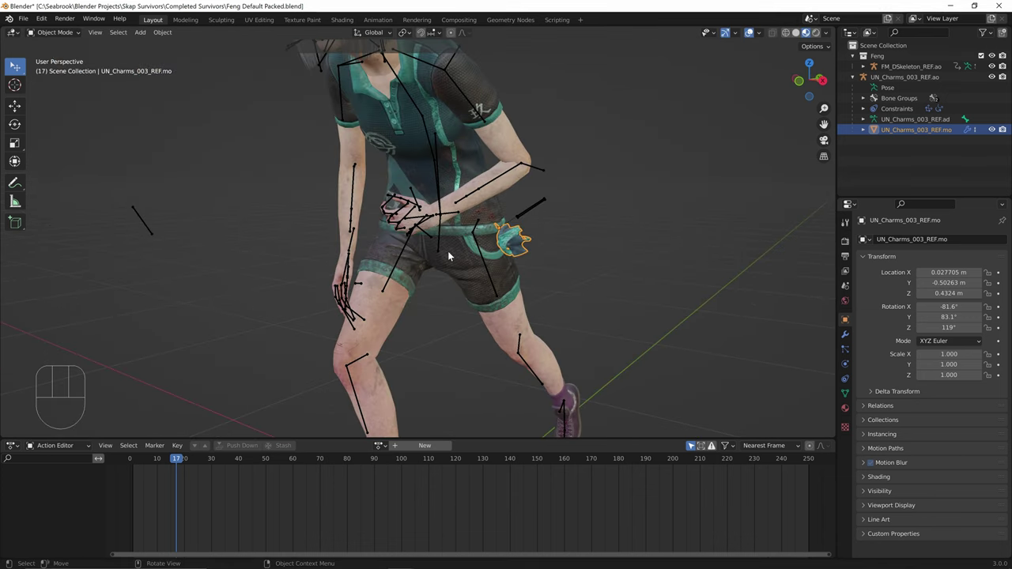